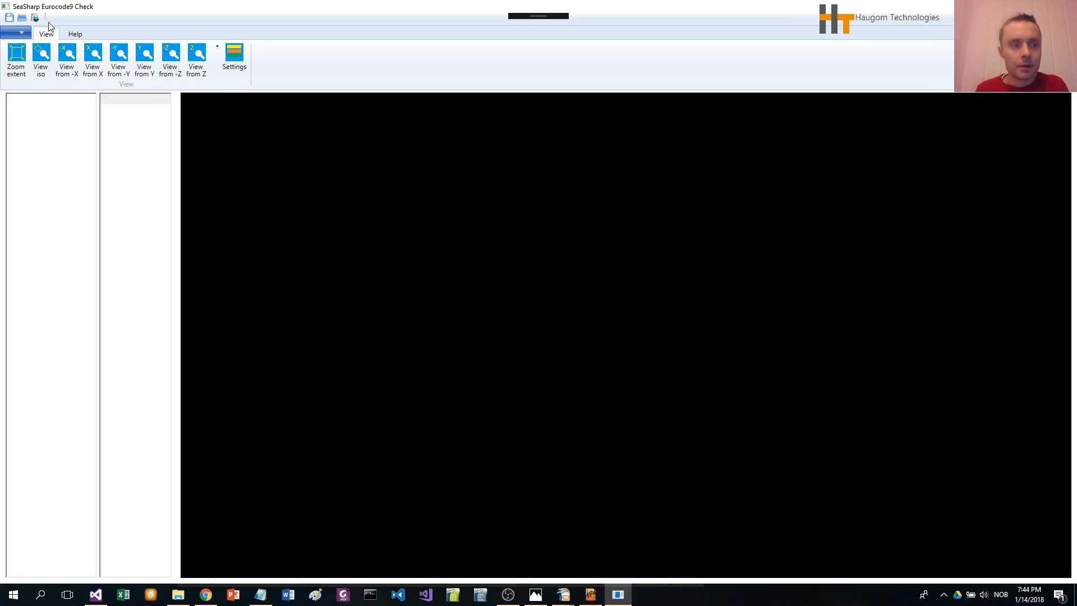
Step: Save the project as My test.oefb, overwriting the existing file
{"action": "left_click", "coordinate": [34, 18]}
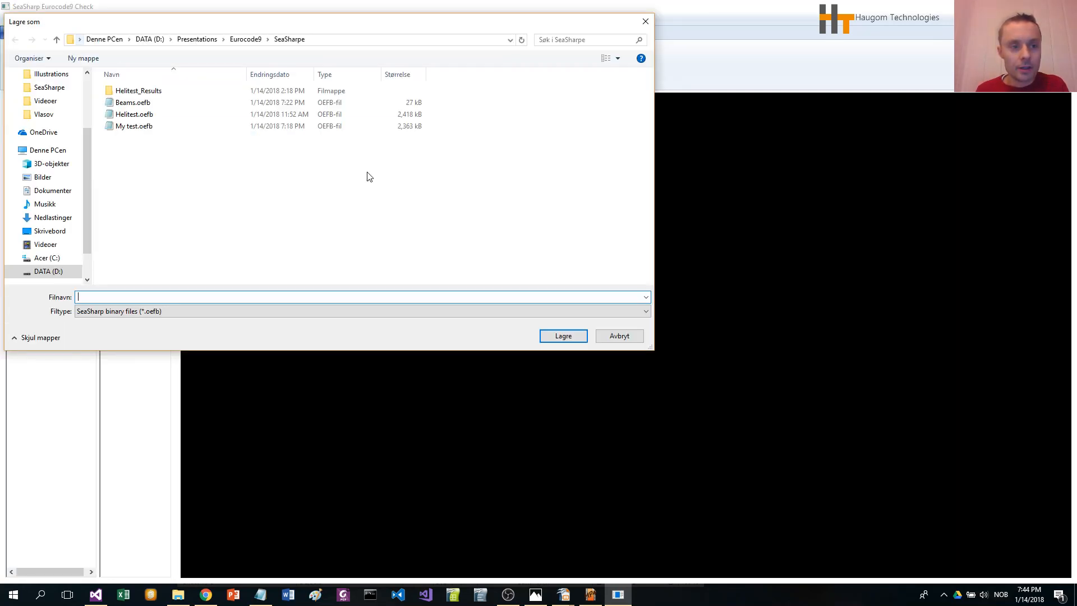
{"action": "left_click", "coordinate": [137, 126]}
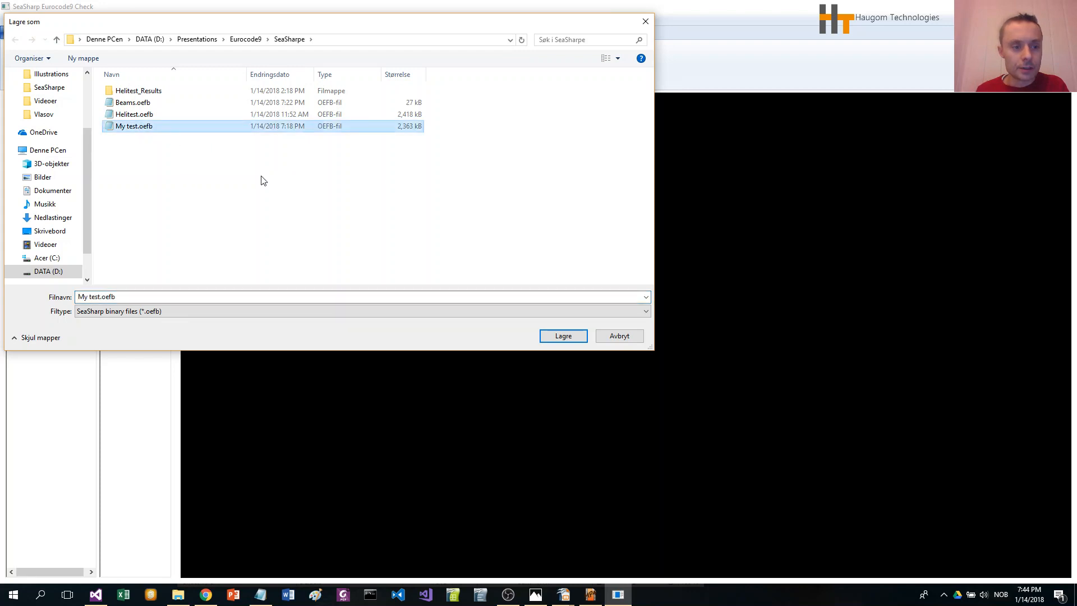
{"action": "left_click", "coordinate": [554, 338]}
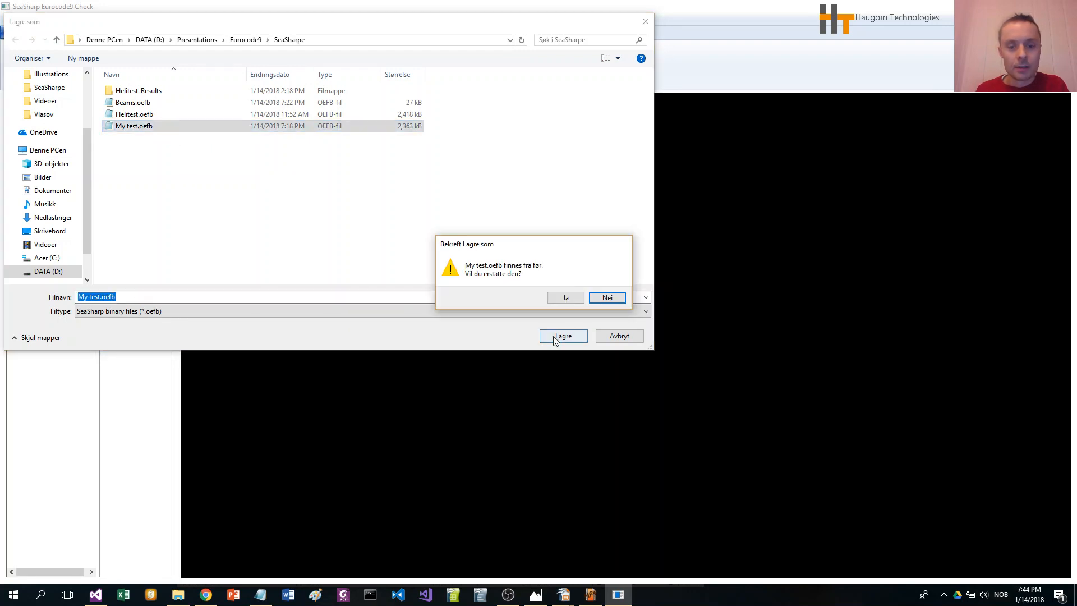
{"action": "left_click", "coordinate": [565, 298]}
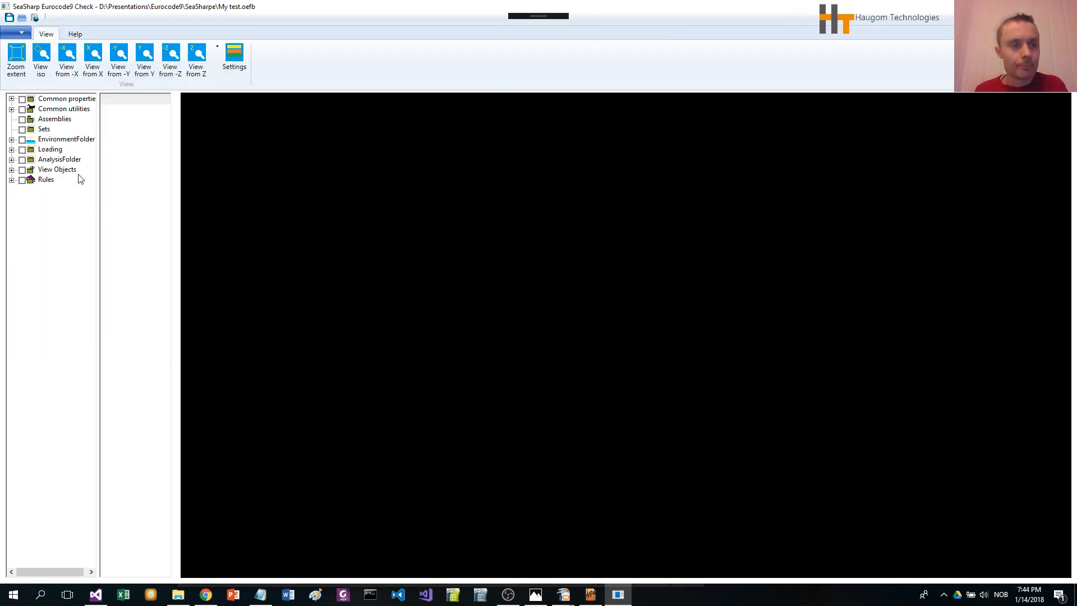
Step: Create a new assembly named Helideck under Assemblies
{"action": "left_click", "coordinate": [52, 120]}
{"action": "right_click", "coordinate": [50, 121]}
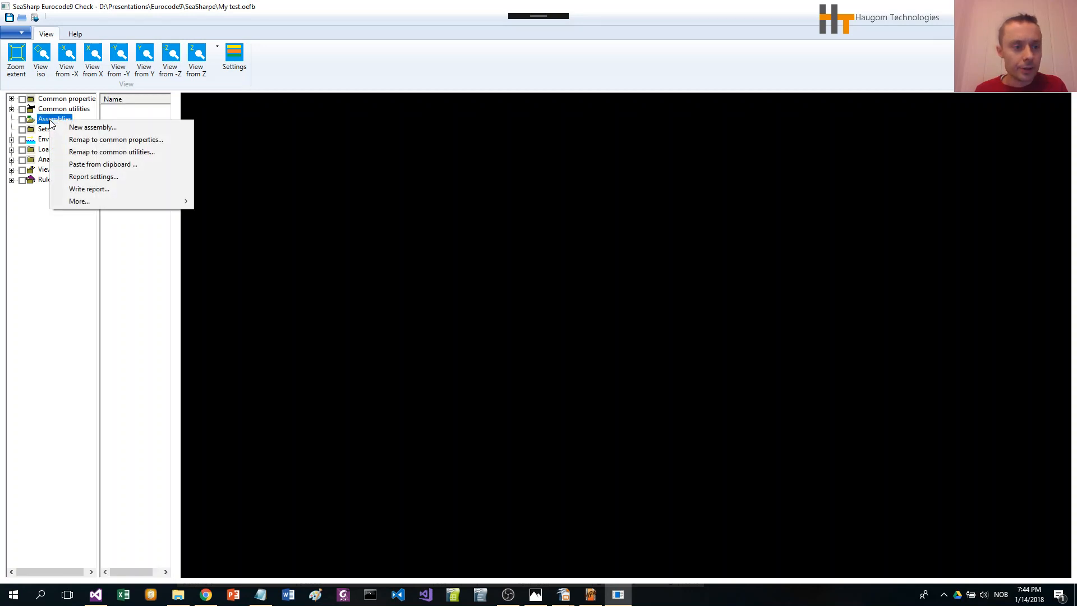
{"action": "left_click", "coordinate": [104, 129]}
{"action": "left_click_drag", "start_coordinate": [182, 142], "coordinate": [290, 255]}
{"action": "type", "text": "H"}
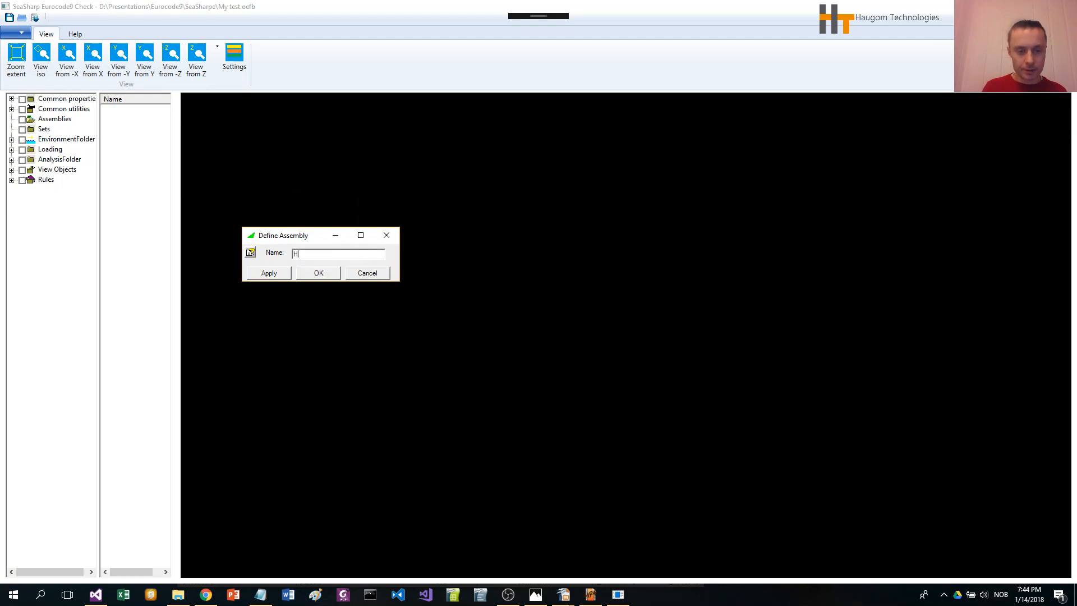
{"action": "type", "text": "elideck"}
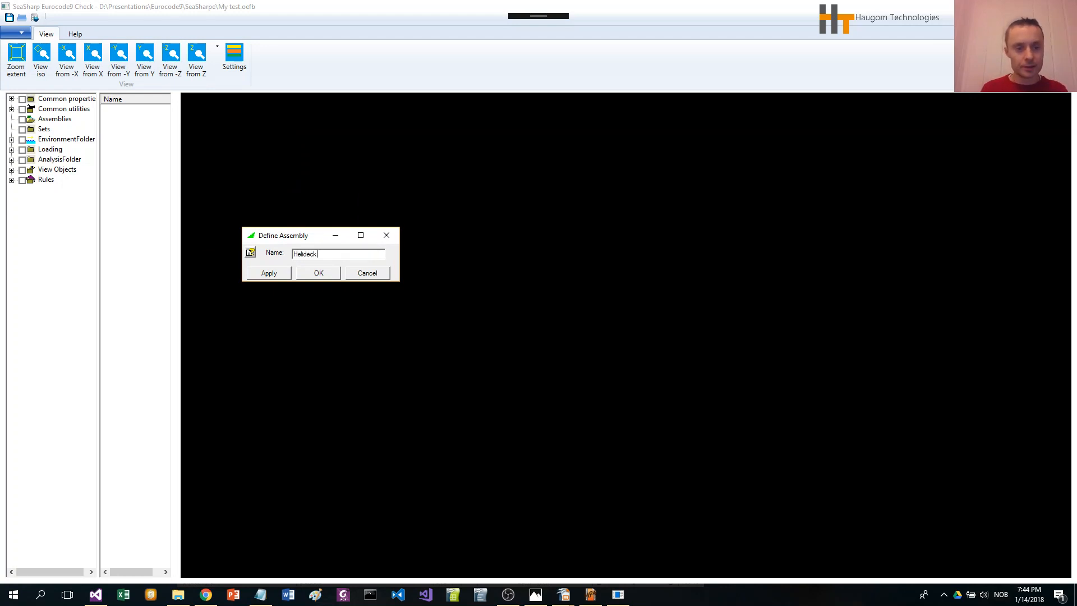
{"action": "left_click", "coordinate": [317, 273]}
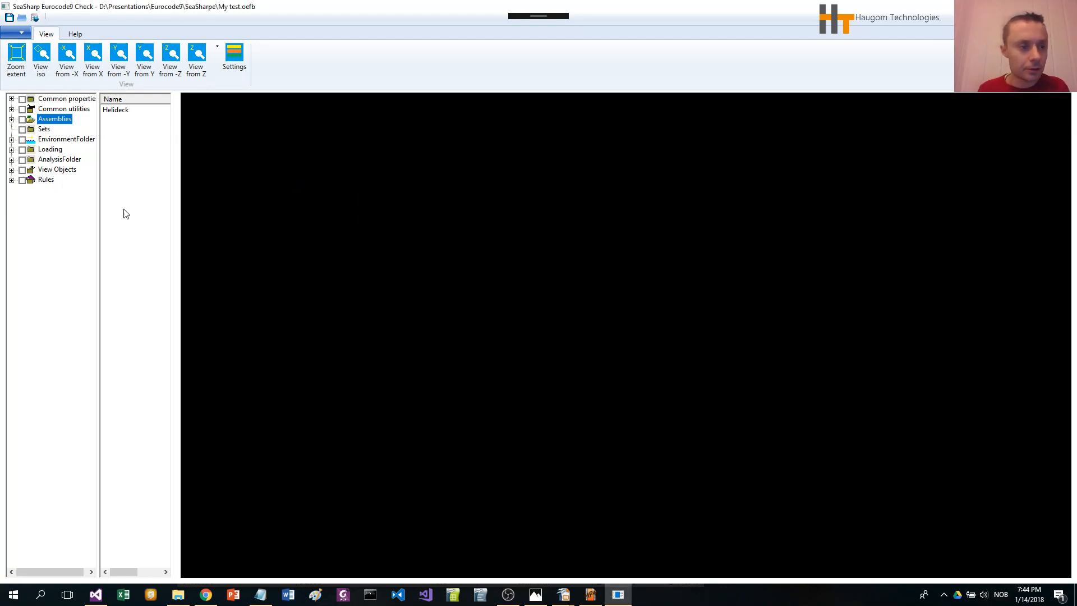
Step: Expand the Helideck assembly in the tree and widen the tree panel to show its folders
{"action": "left_click", "coordinate": [11, 119]}
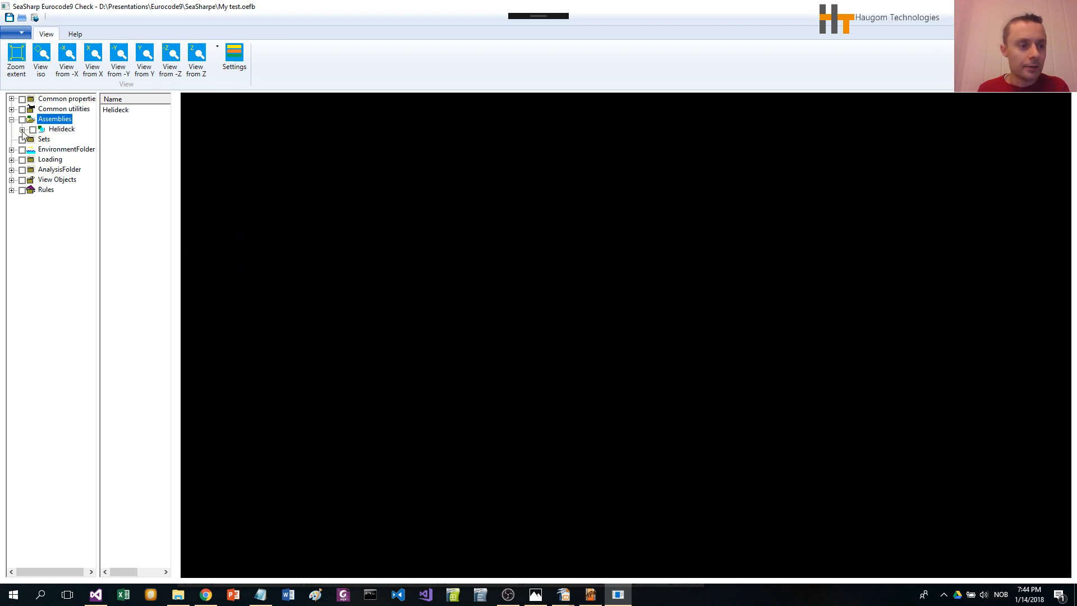
{"action": "left_click", "coordinate": [22, 129]}
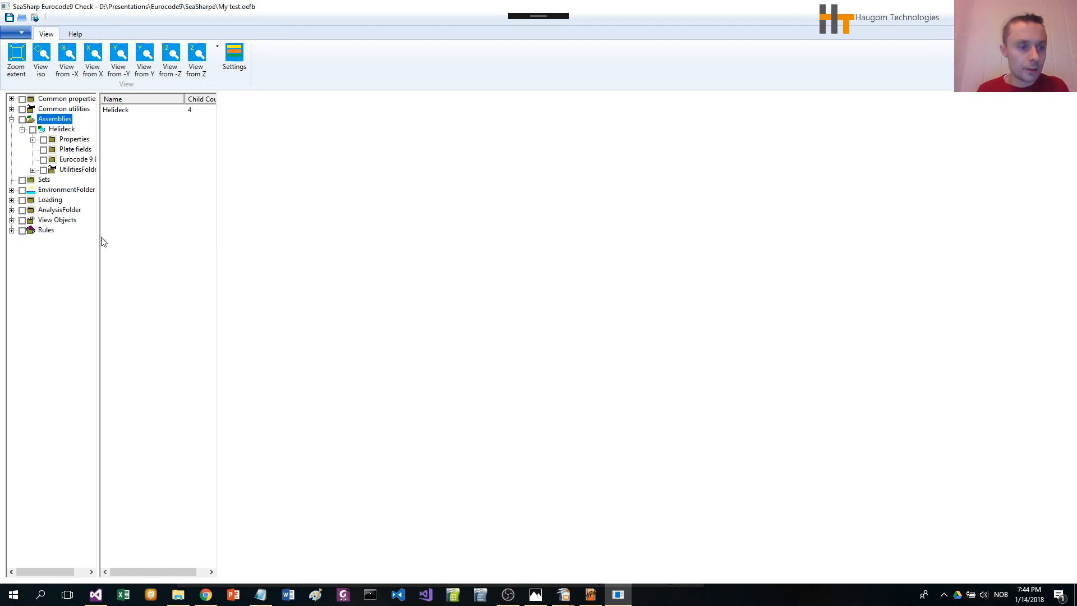
{"action": "left_click_drag", "start_coordinate": [98, 238], "coordinate": [162, 241]}
{"action": "left_click", "coordinate": [83, 160]}
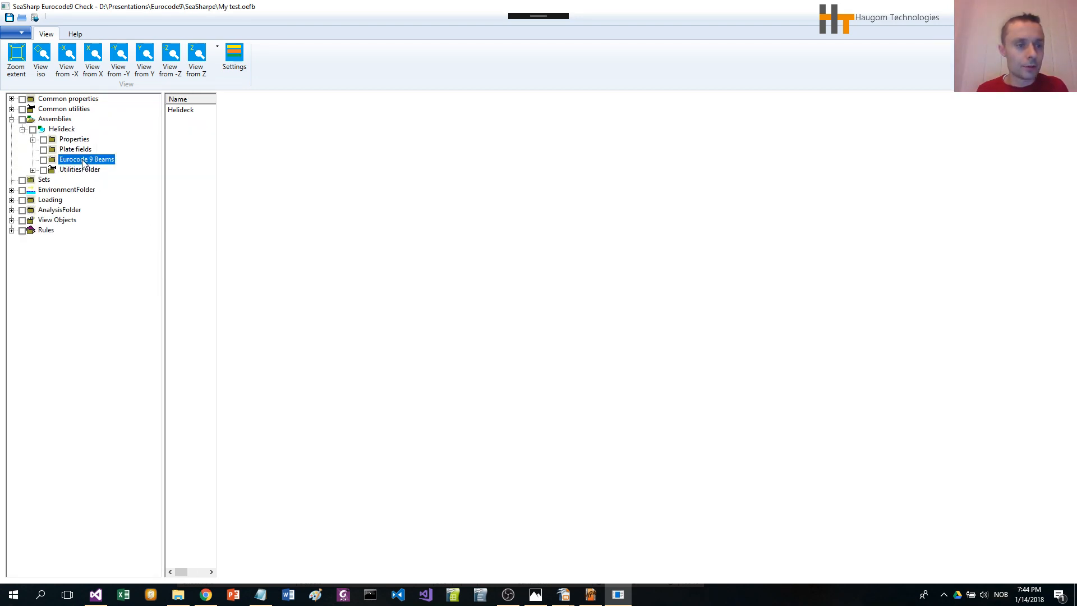
Step: Detect Eurocode 9 beams from the FEM file 20150413_084703_T1.FEM with a maximum stringer section height of 100mm
{"action": "right_click", "coordinate": [83, 160]}
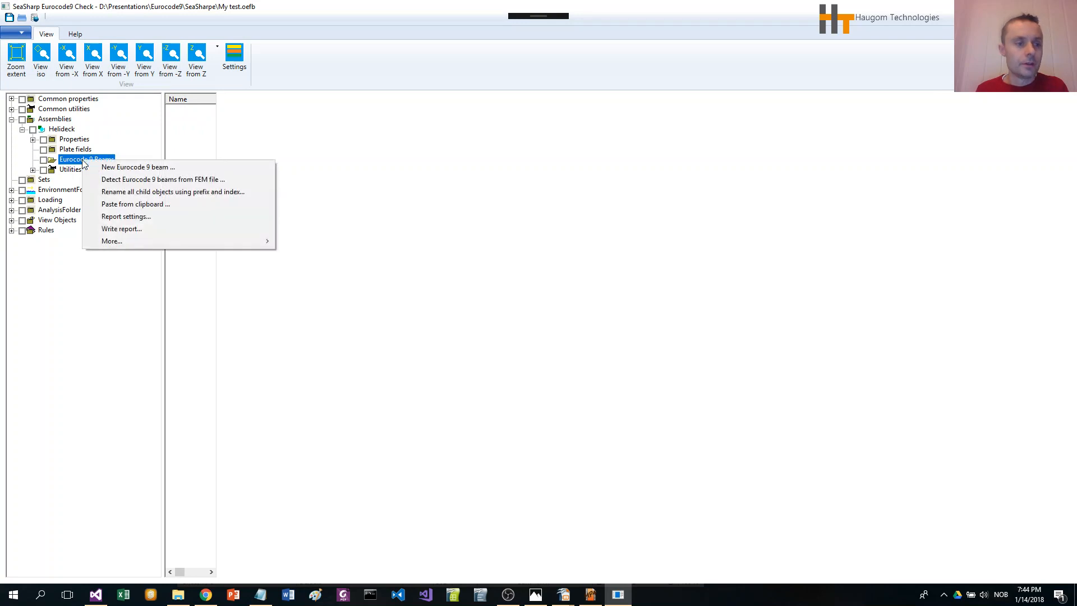
{"action": "left_click", "coordinate": [138, 180]}
{"action": "left_click_drag", "start_coordinate": [116, 28], "coordinate": [390, 175]}
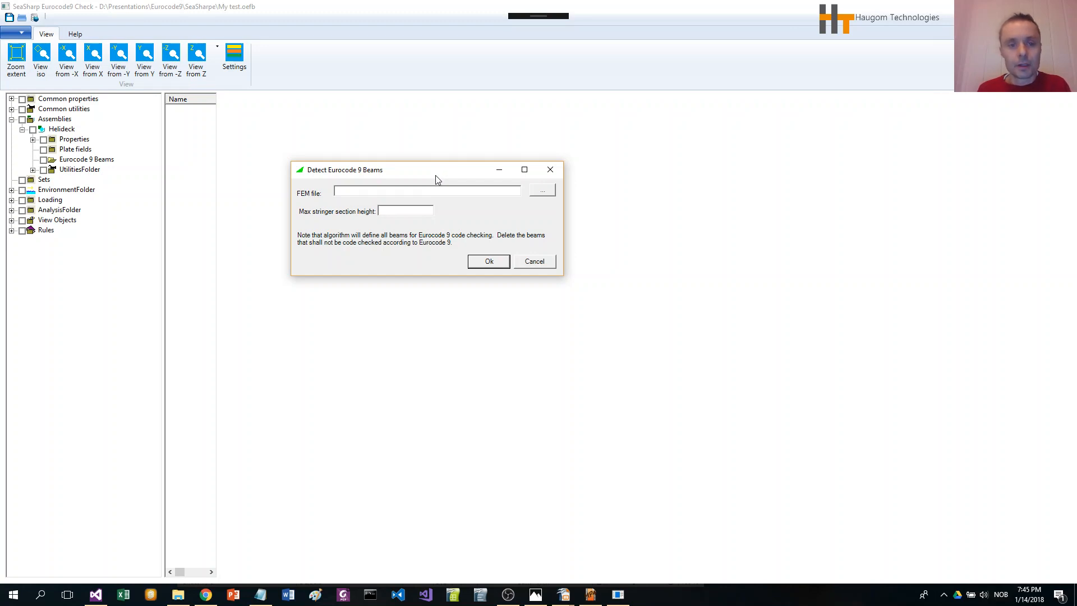
{"action": "left_click", "coordinate": [542, 193]}
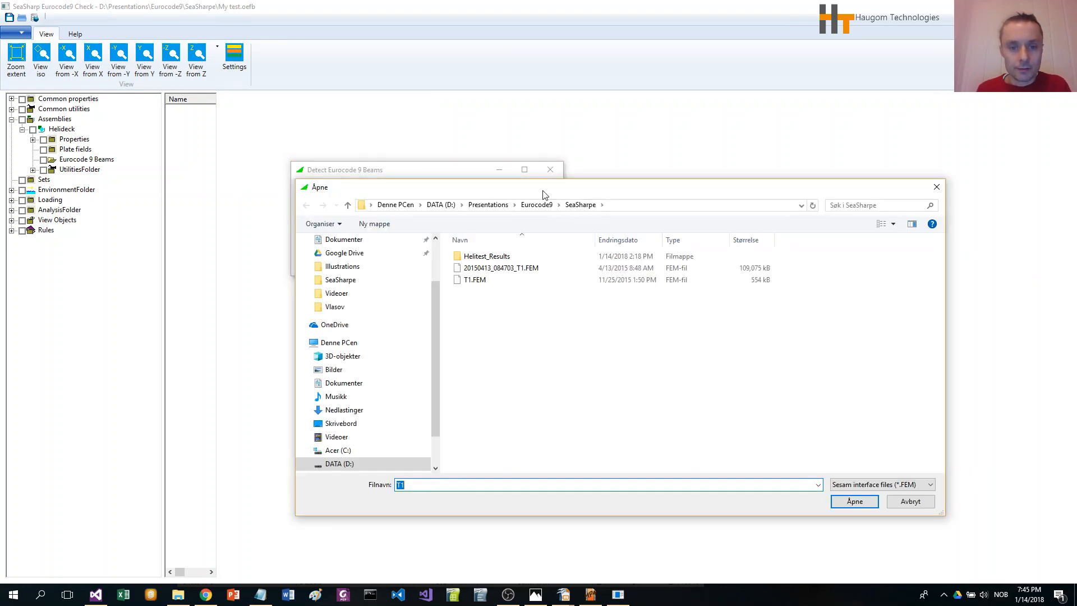
{"action": "left_click", "coordinate": [497, 270]}
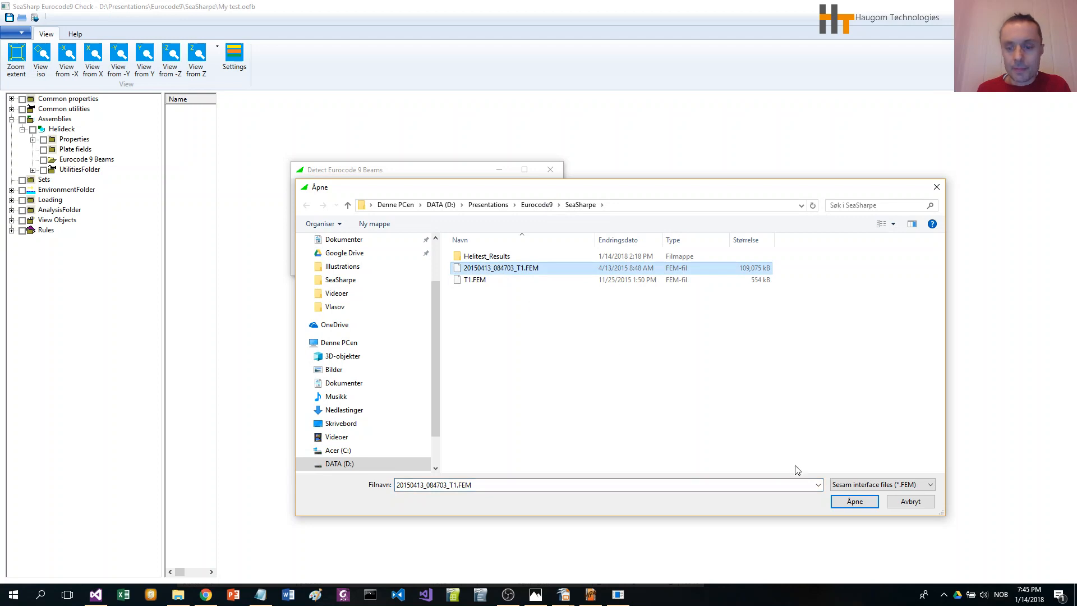
{"action": "left_click", "coordinate": [864, 503]}
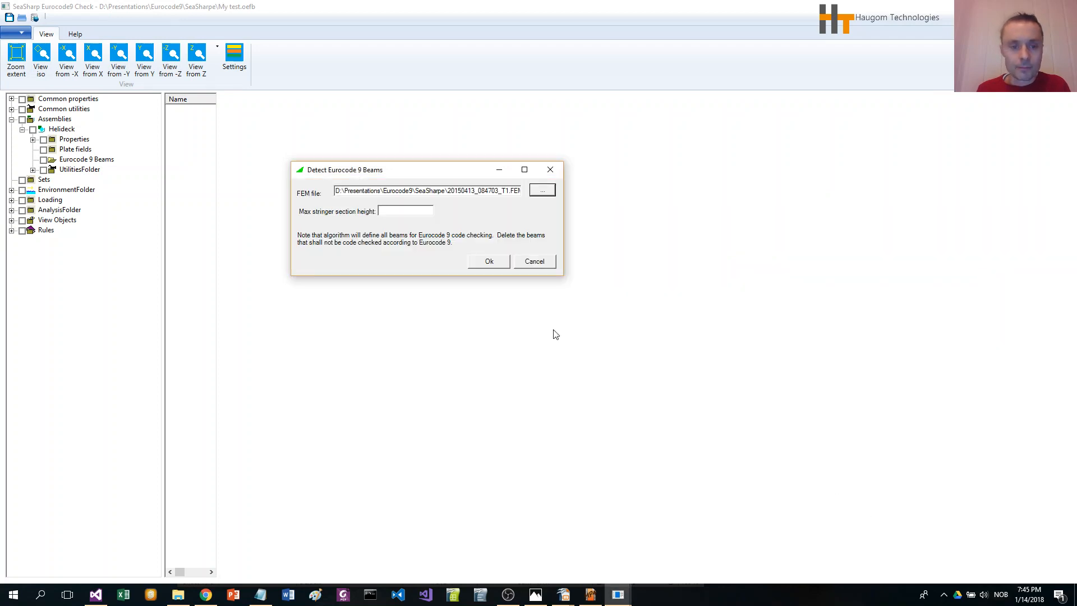
{"action": "left_click", "coordinate": [406, 211]}
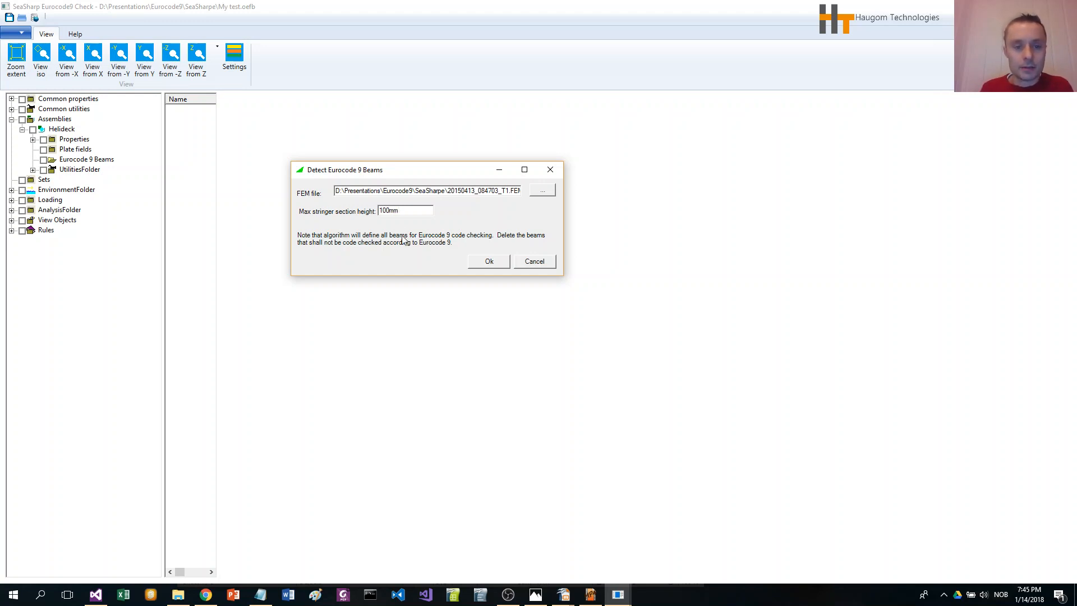
{"action": "left_click", "coordinate": [490, 262]}
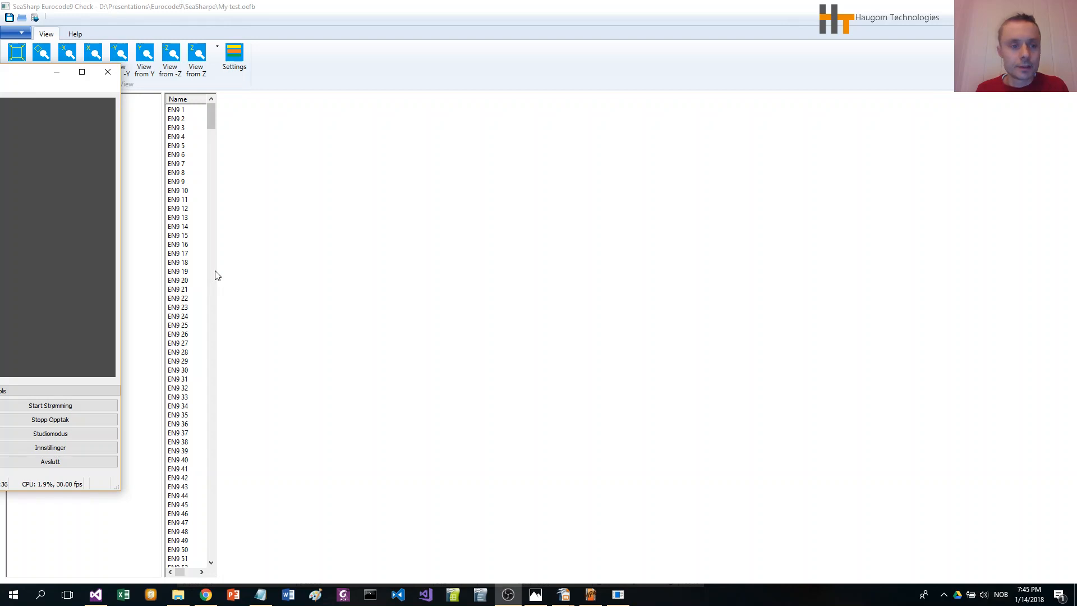
Step: Widen the beam table to examine the detected beams' properties, then narrow it again
{"action": "left_click", "coordinate": [262, 181]}
{"action": "left_click_drag", "start_coordinate": [317, 156], "coordinate": [499, 185]}
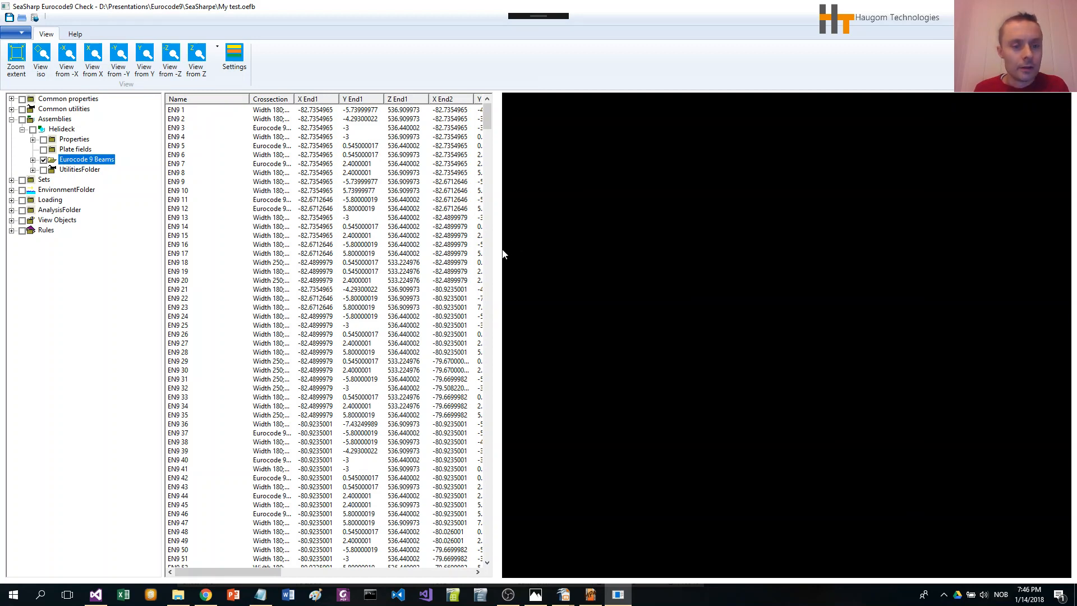
{"action": "left_click_drag", "start_coordinate": [498, 252], "coordinate": [775, 268]}
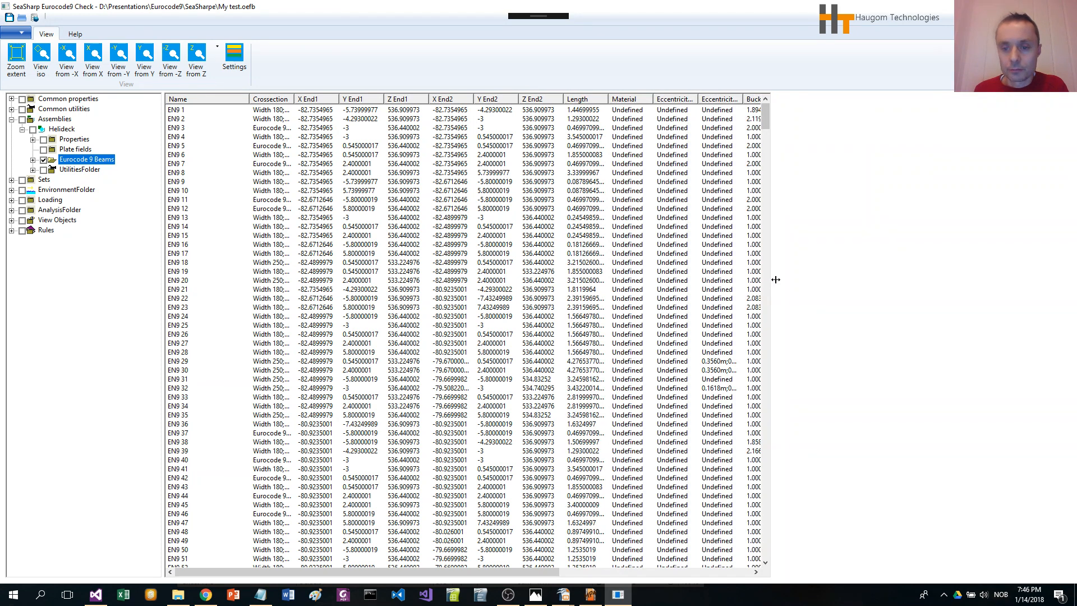
{"action": "left_click_drag", "start_coordinate": [775, 280], "coordinate": [322, 276]}
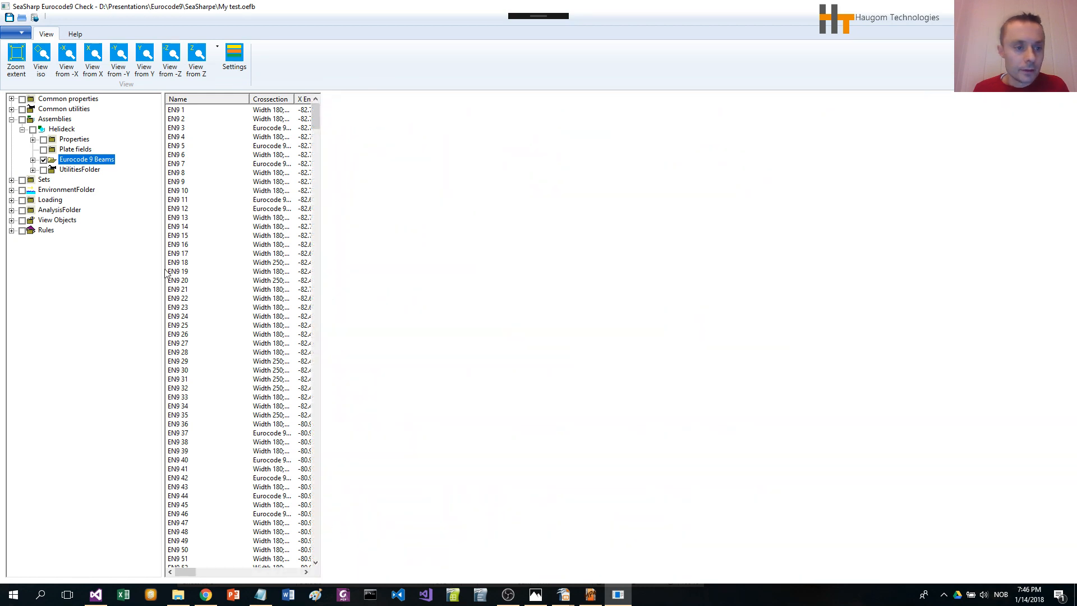
Step: Display the detected beams in the 3D view and orbit and zoom to inspect the helideck structure
{"action": "left_click", "coordinate": [16, 56]}
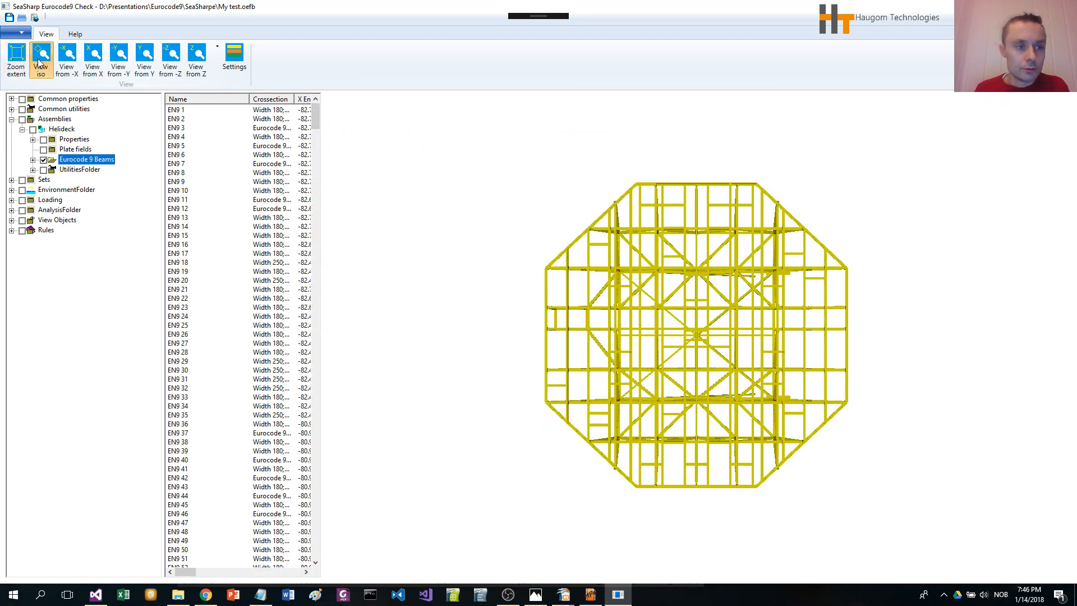
{"action": "left_click", "coordinate": [41, 56]}
{"action": "left_click_drag", "start_coordinate": [685, 399], "coordinate": [874, 411]}
{"action": "mouse_move", "coordinate": [690, 379]}
{"action": "left_mouse_down"}
{"action": "mouse_move", "coordinate": [600, 312]}
{"action": "mouse_move", "coordinate": [752, 403]}
{"action": "mouse_move", "coordinate": [690, 370]}
{"action": "left_mouse_up"}
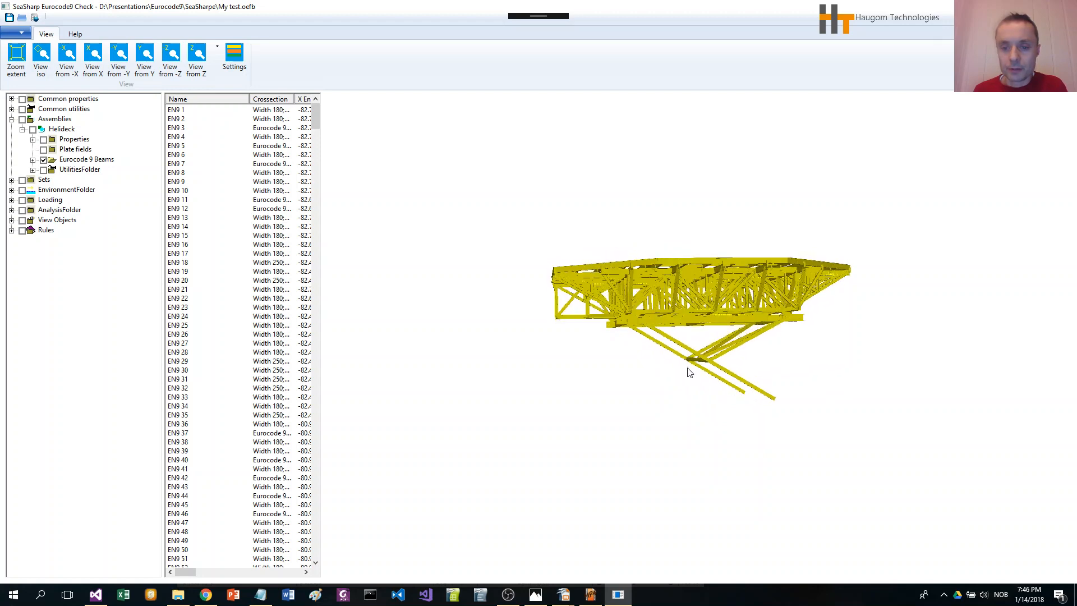
{"action": "scroll", "coordinate": [689, 372], "scroll_direction": "up", "scroll_amount": 2}
{"action": "scroll", "coordinate": [686, 368], "scroll_direction": "up", "scroll_amount": 3}
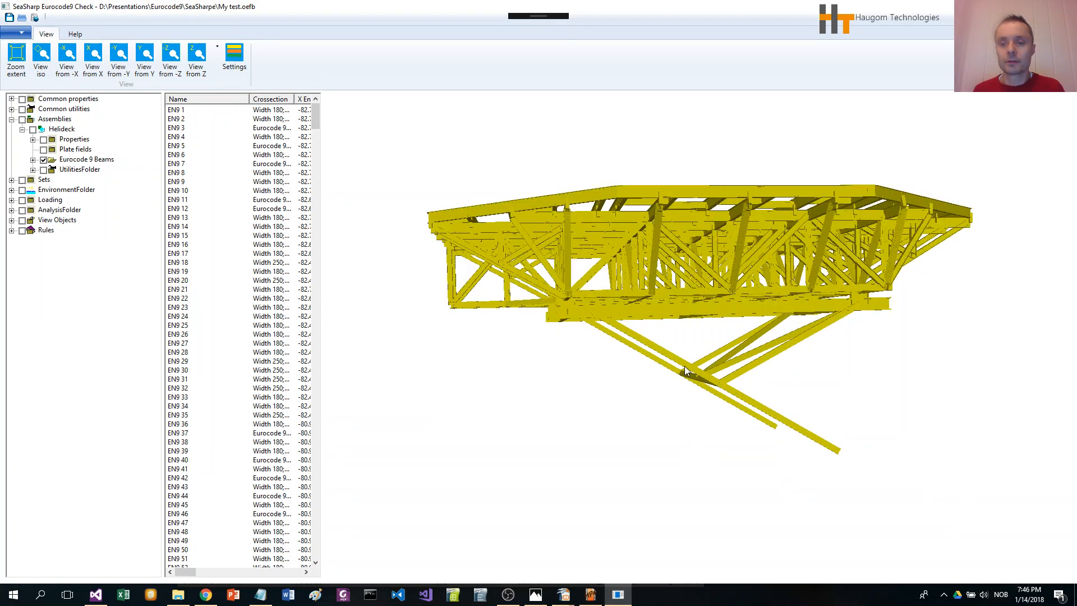
{"action": "left_click_drag", "start_coordinate": [802, 415], "coordinate": [804, 415]}
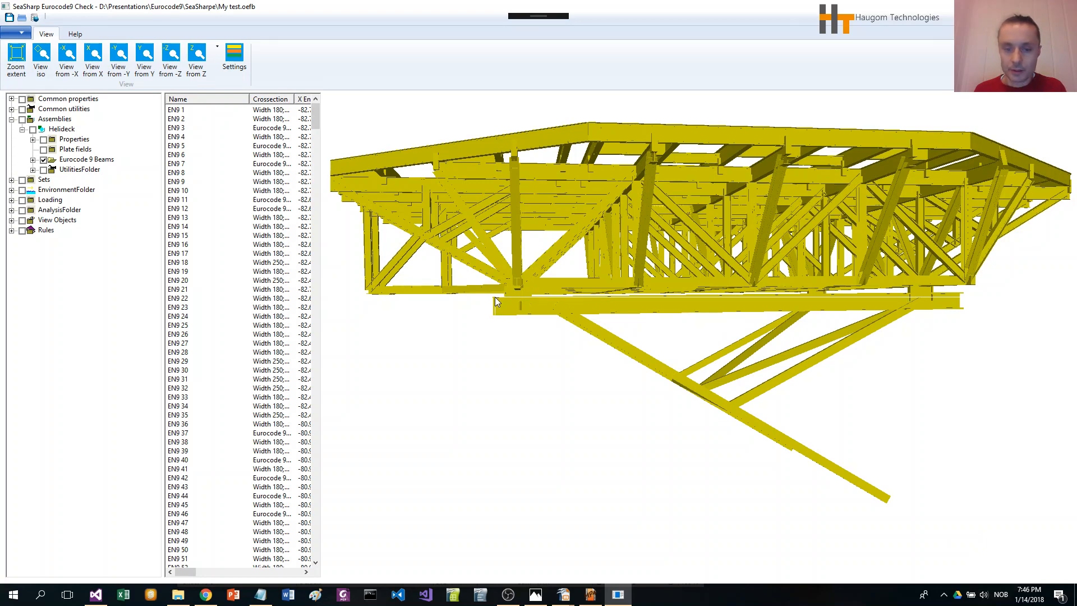
Step: Select the support beams below the deck in the 3D view and delete them
{"action": "left_click_drag", "start_coordinate": [495, 297], "coordinate": [495, 296]}
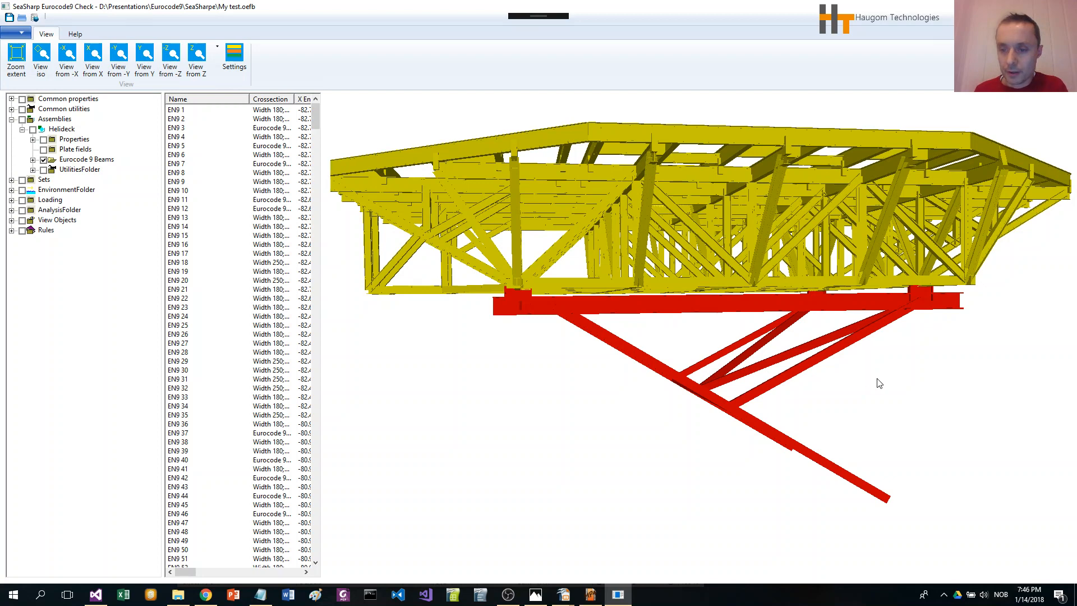
{"action": "right_click", "coordinate": [829, 321]}
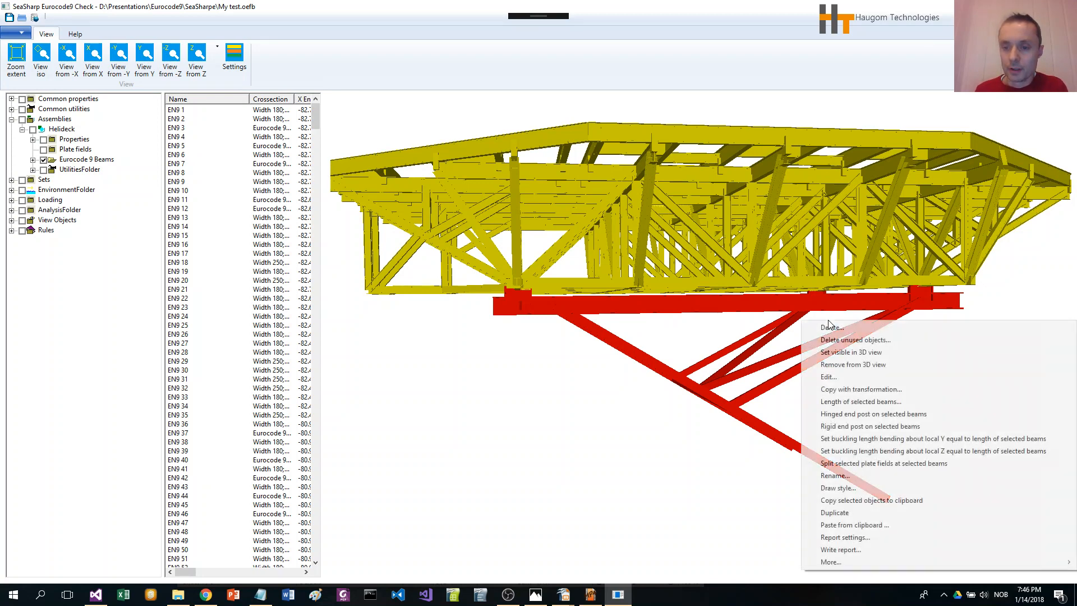
{"action": "left_click", "coordinate": [839, 329]}
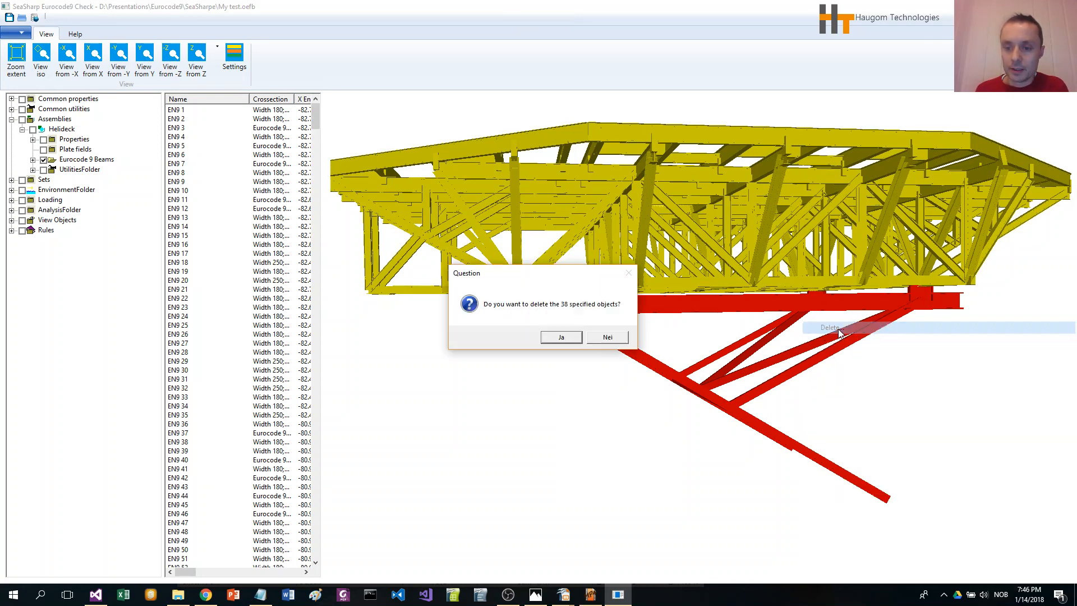
{"action": "left_click", "coordinate": [567, 337]}
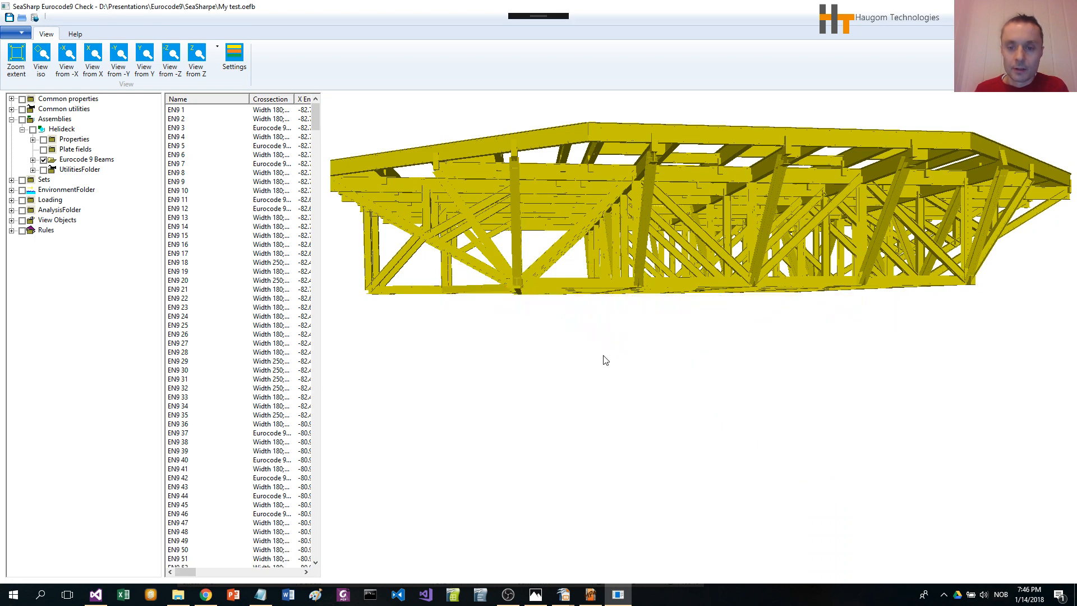
Step: Open the Sections list under Common properties and widen its columns to examine the cross-sections
{"action": "scroll", "coordinate": [636, 367], "scroll_direction": "down", "scroll_amount": 3}
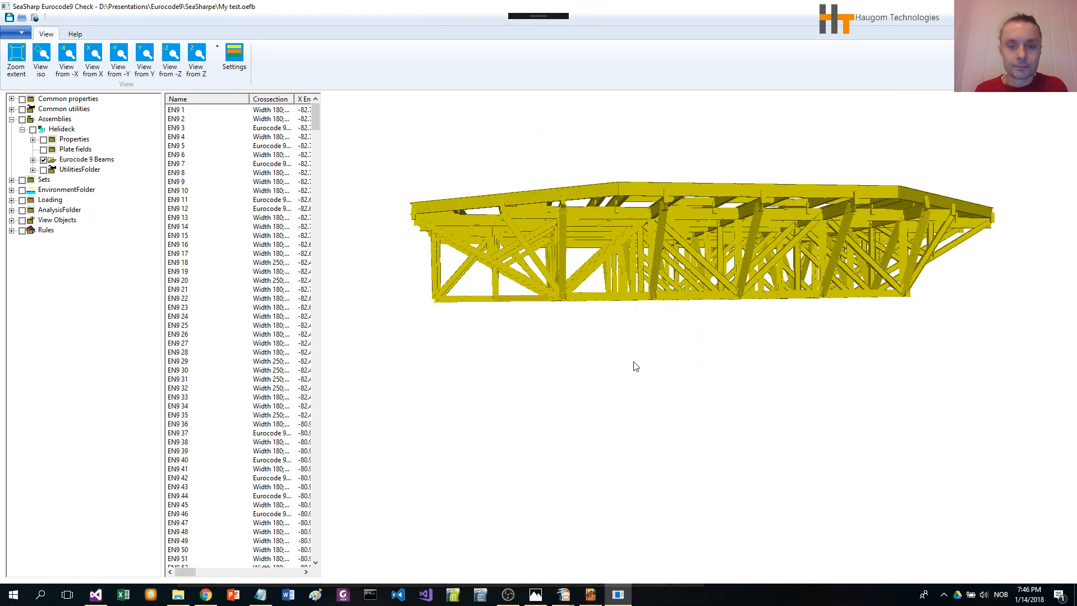
{"action": "middle_click_drag", "start_coordinate": [657, 328], "coordinate": [929, 446]}
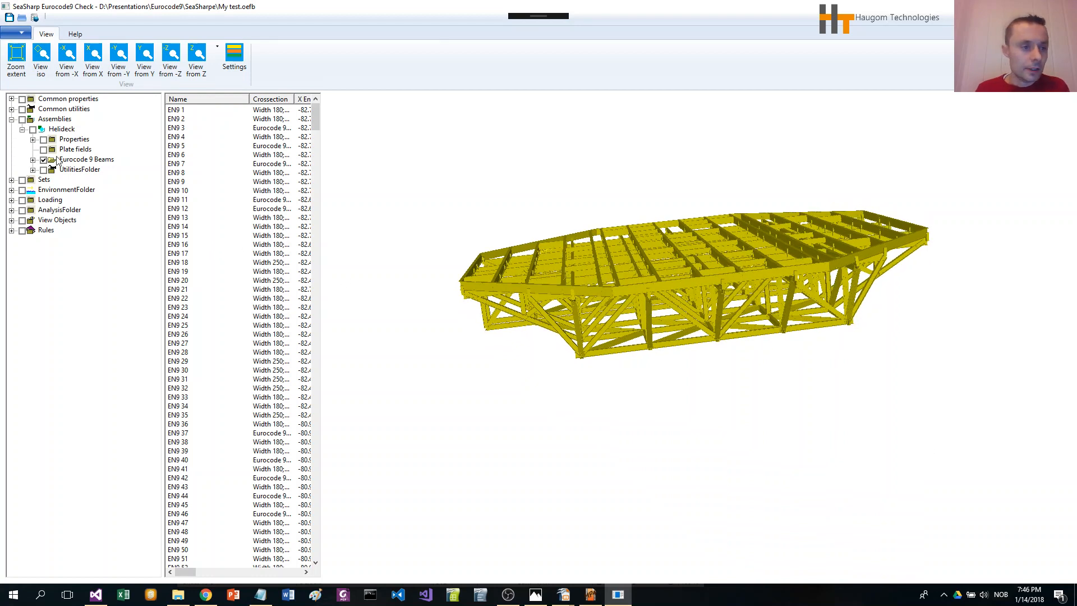
{"action": "left_click", "coordinate": [11, 98]}
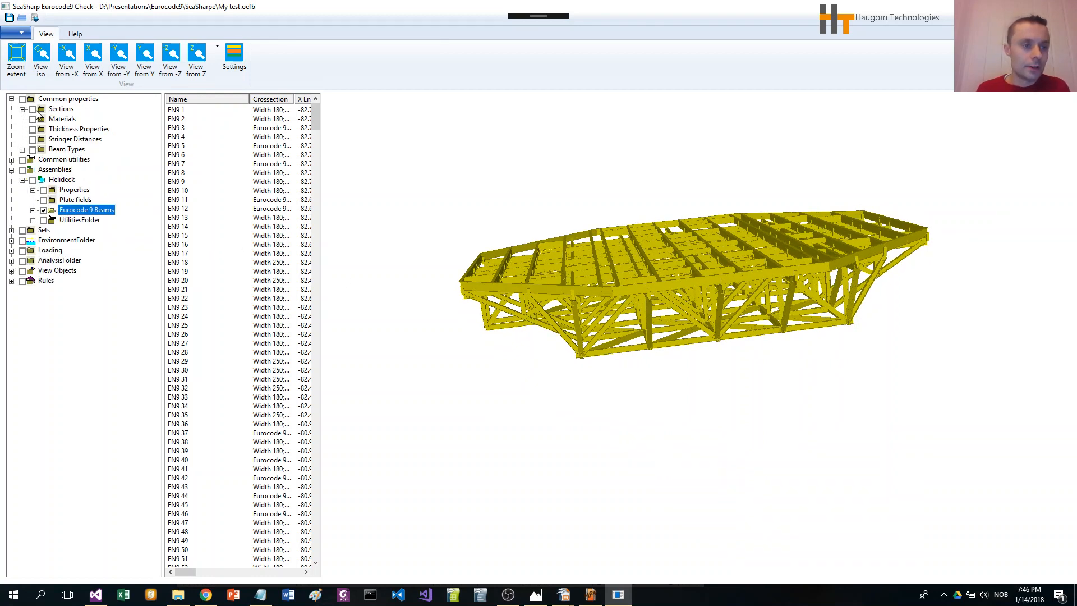
{"action": "left_click", "coordinate": [61, 109]}
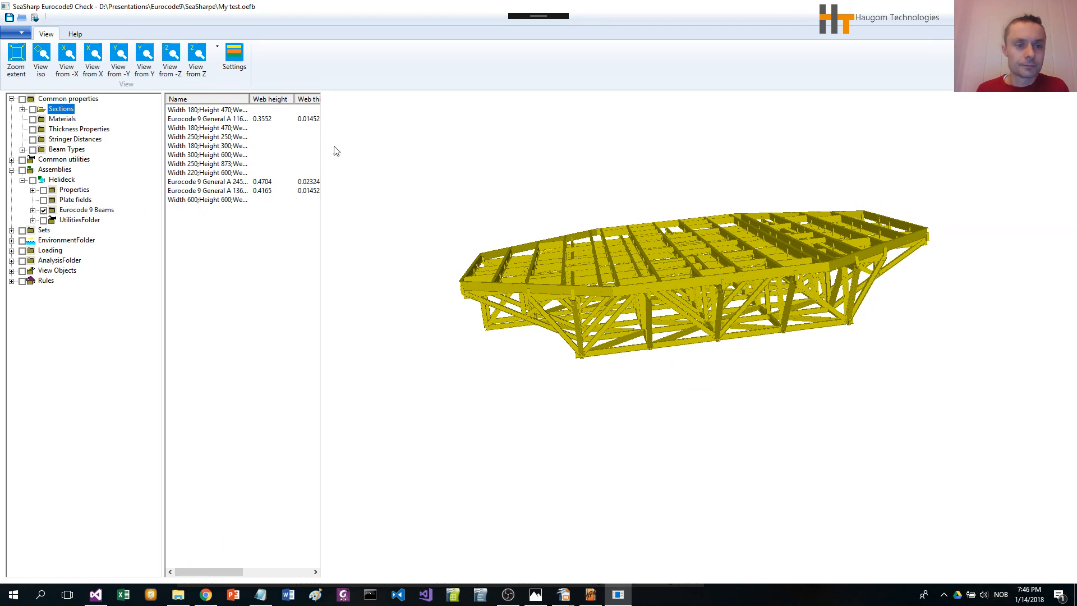
{"action": "left_click_drag", "start_coordinate": [327, 147], "coordinate": [433, 148]}
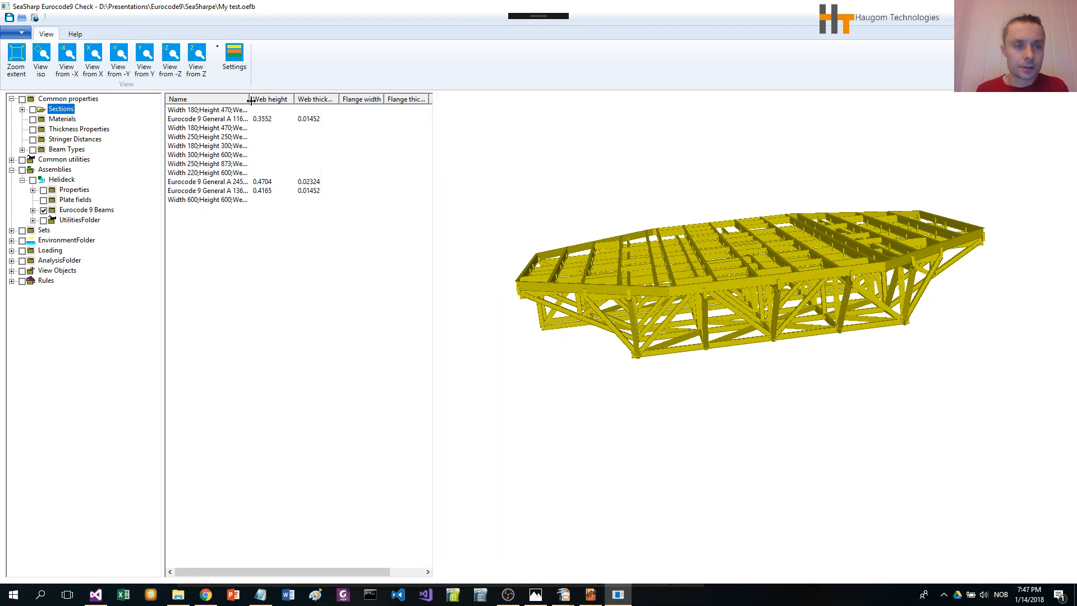
{"action": "left_click_drag", "start_coordinate": [294, 100], "coordinate": [309, 97]}
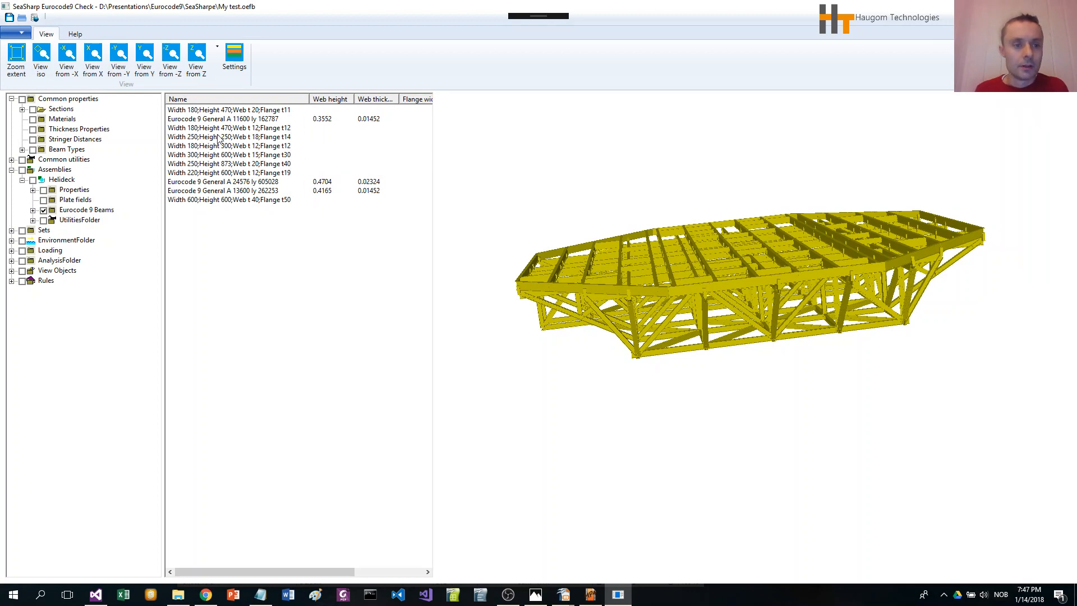
Step: Select all sections in the Sections list and delete the unused ones
{"action": "left_click", "coordinate": [210, 111]}
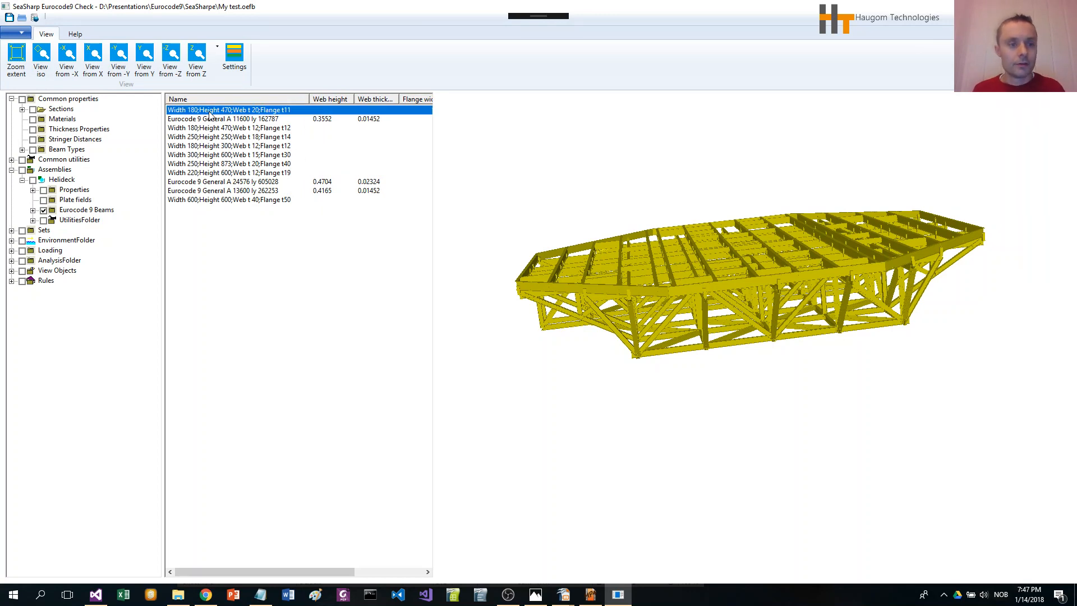
{"action": "left_click", "coordinate": [234, 201], "text": "shift"}
{"action": "right_click", "coordinate": [234, 199]}
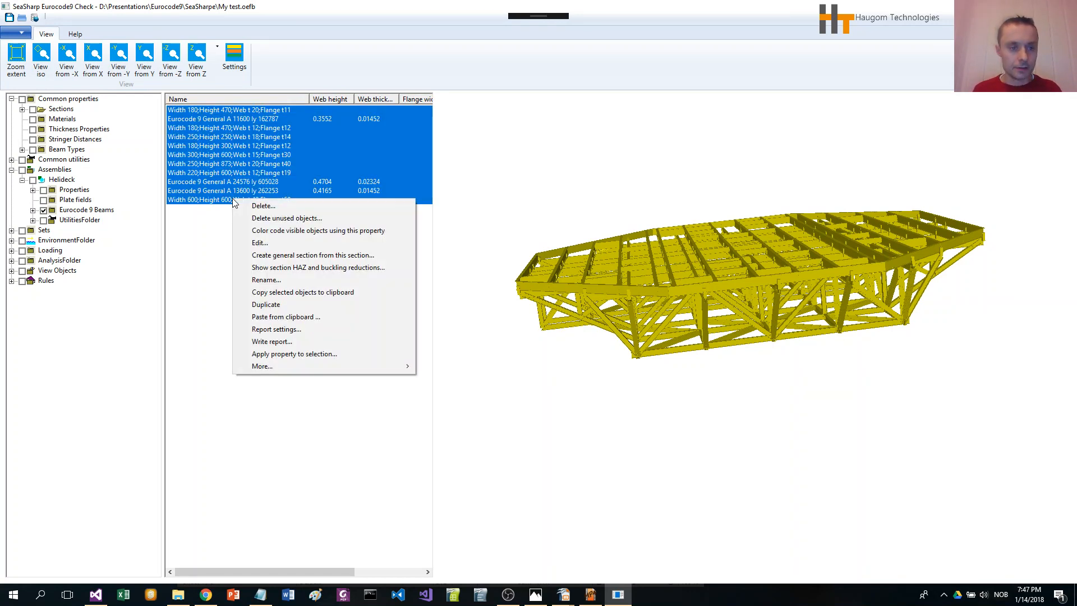
{"action": "left_click", "coordinate": [286, 218]}
{"action": "left_click", "coordinate": [567, 338]}
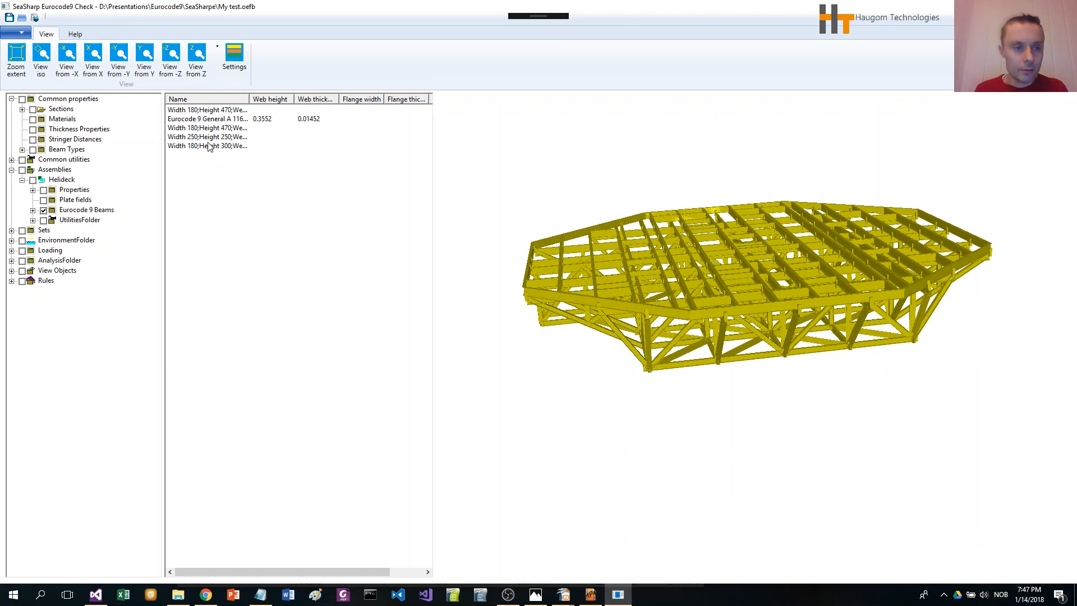
Step: Open the Eurocode 9 General A 11600 section's definition, enlarge it and scroll through its property entries, then cancel
{"action": "left_click", "coordinate": [200, 120]}
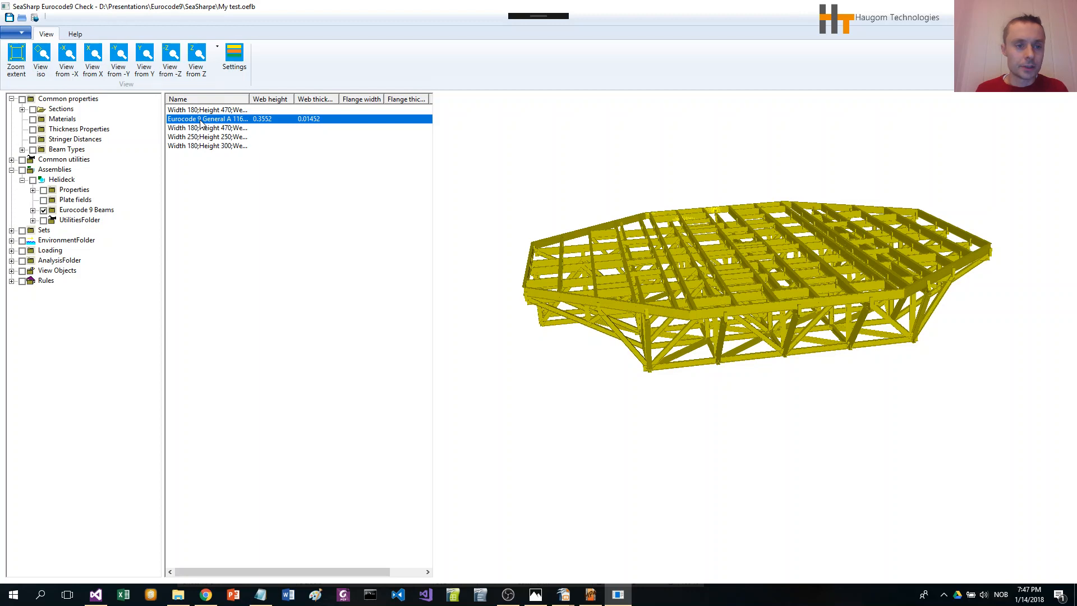
{"action": "double_click", "coordinate": [202, 120]}
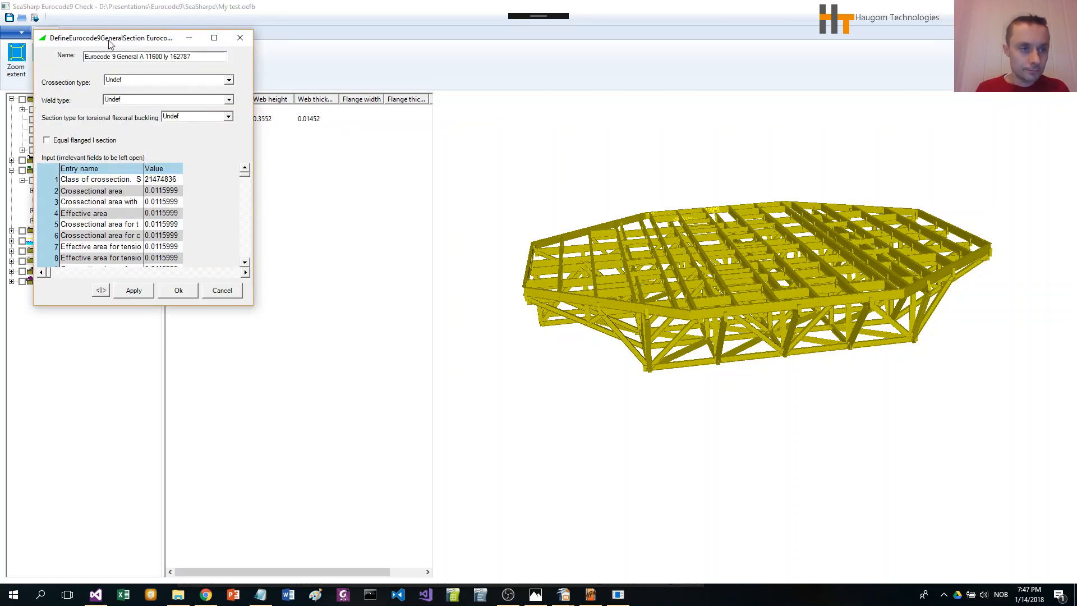
{"action": "left_click_drag", "start_coordinate": [179, 76], "coordinate": [202, 84]}
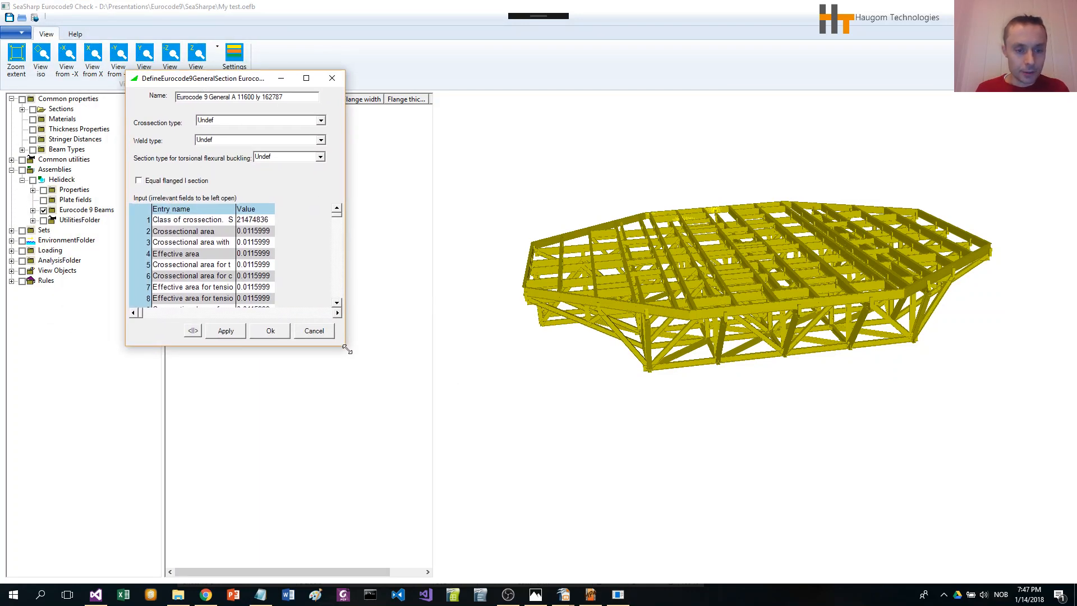
{"action": "left_click_drag", "start_coordinate": [380, 373], "coordinate": [590, 501]}
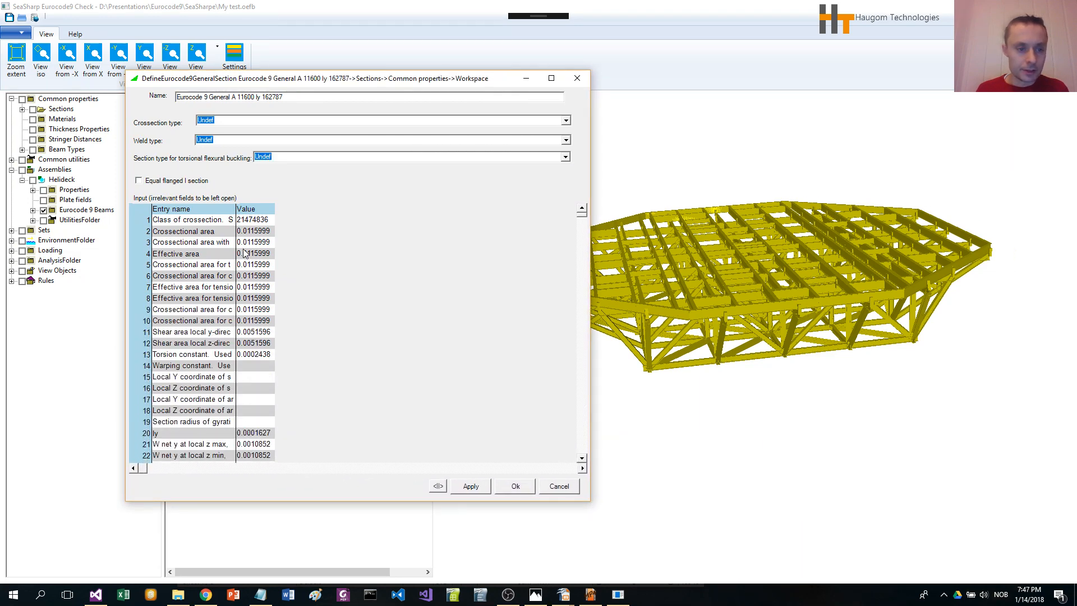
{"action": "left_click_drag", "start_coordinate": [235, 209], "coordinate": [456, 228]}
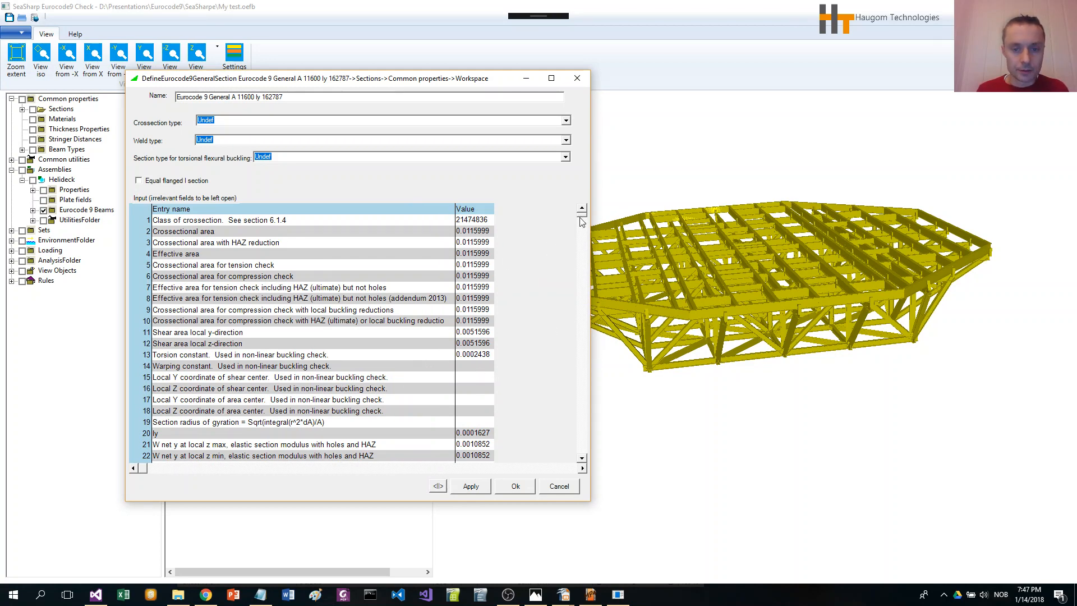
{"action": "left_click_drag", "start_coordinate": [581, 214], "coordinate": [582, 391]}
{"action": "left_click_drag", "start_coordinate": [580, 443], "coordinate": [581, 453]}
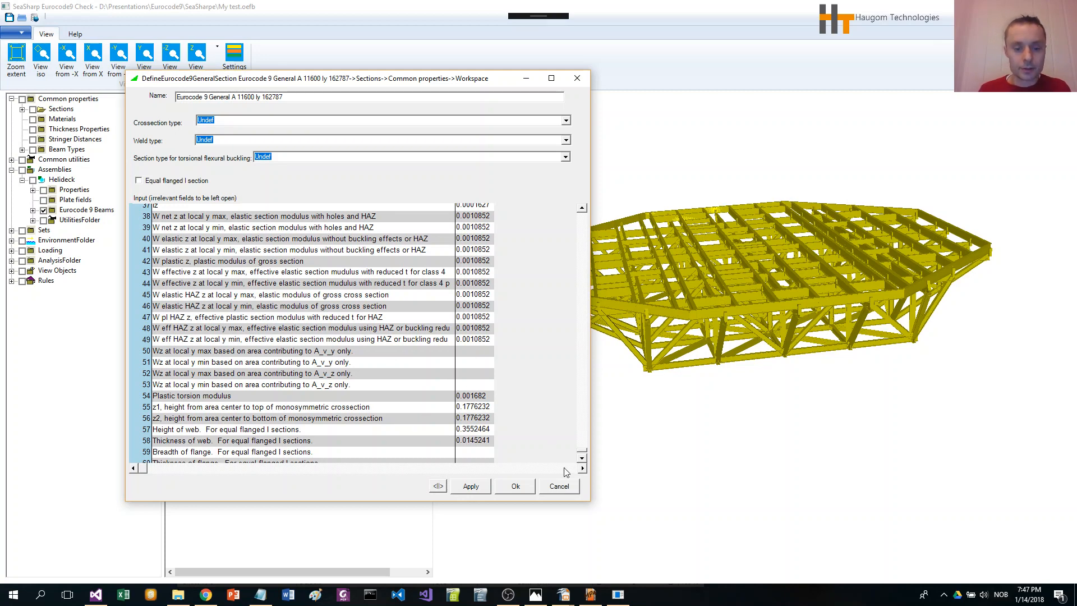
{"action": "left_click", "coordinate": [564, 488]}
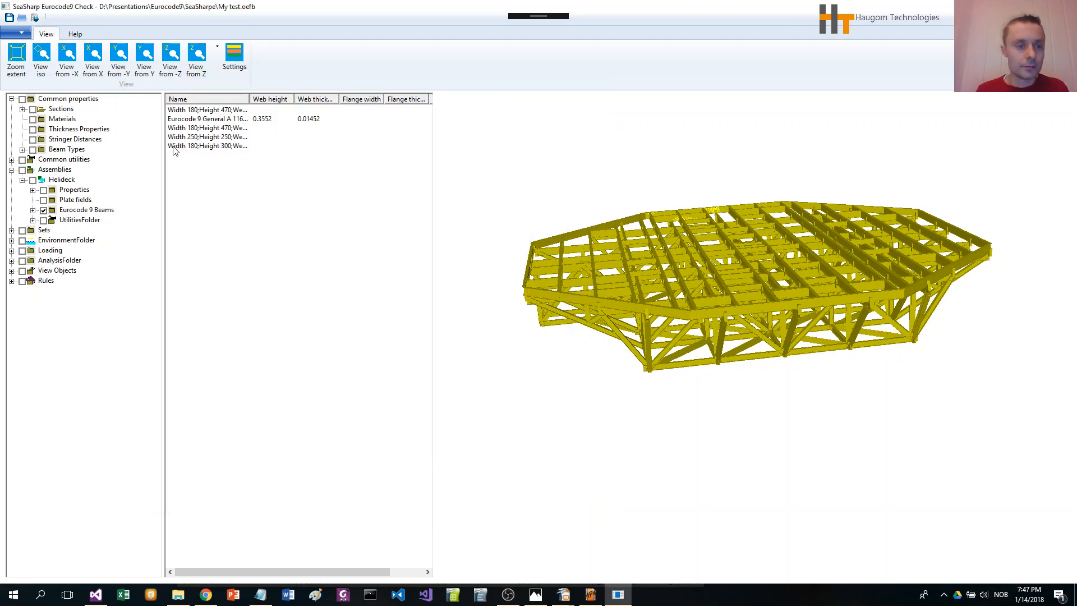
Step: Create a new general rectangles section with section type OpenDoubleSymmetric, General torsional buckling type and Longitudinal weld type
{"action": "left_click", "coordinate": [66, 110]}
{"action": "right_click", "coordinate": [67, 112]}
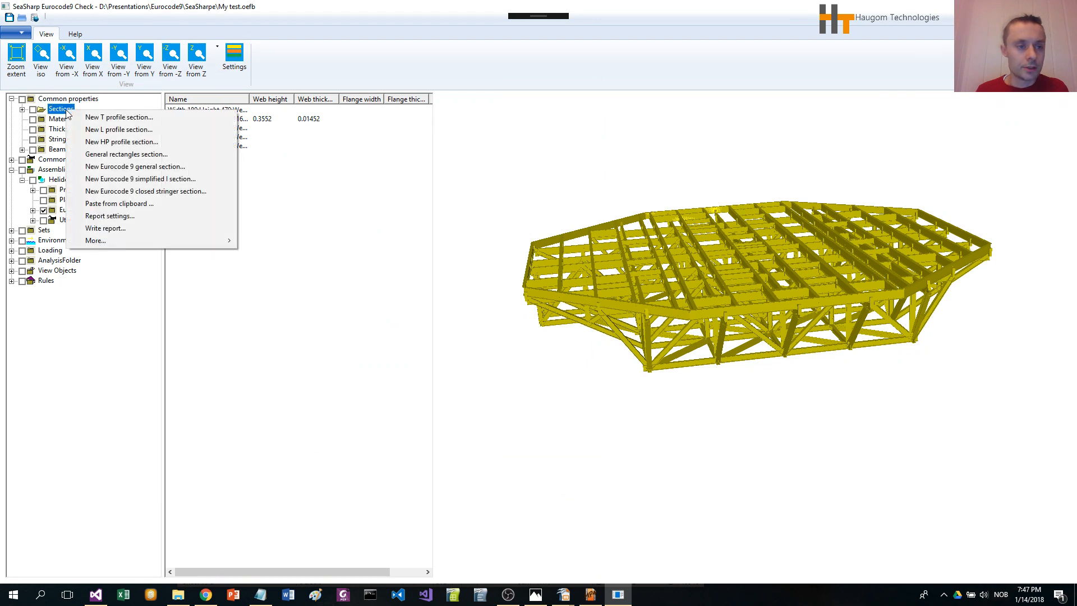
{"action": "left_click", "coordinate": [163, 156]}
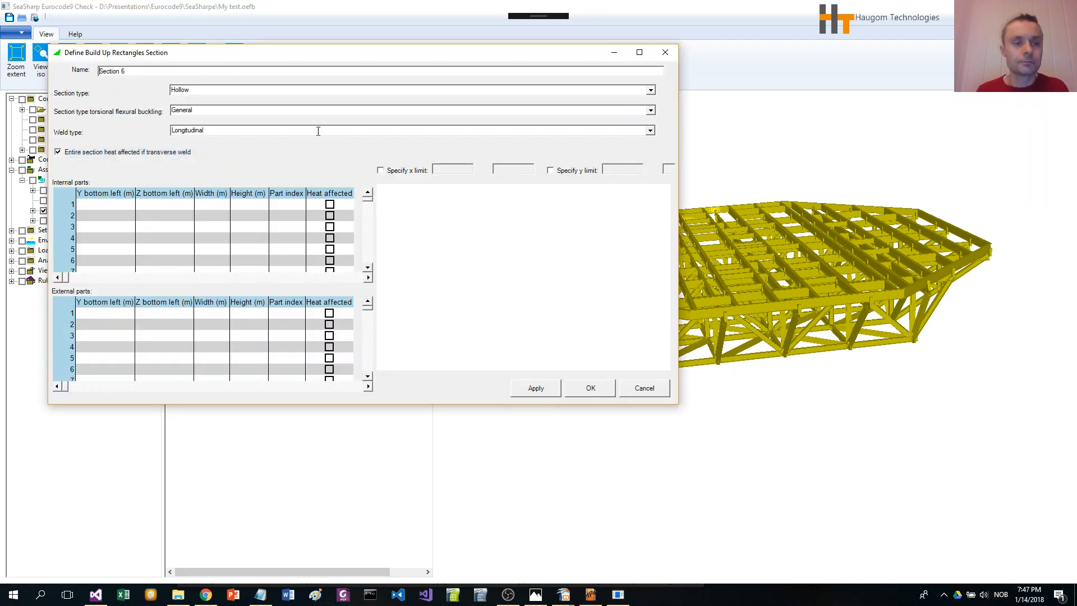
{"action": "left_click_drag", "start_coordinate": [297, 58], "coordinate": [423, 57]}
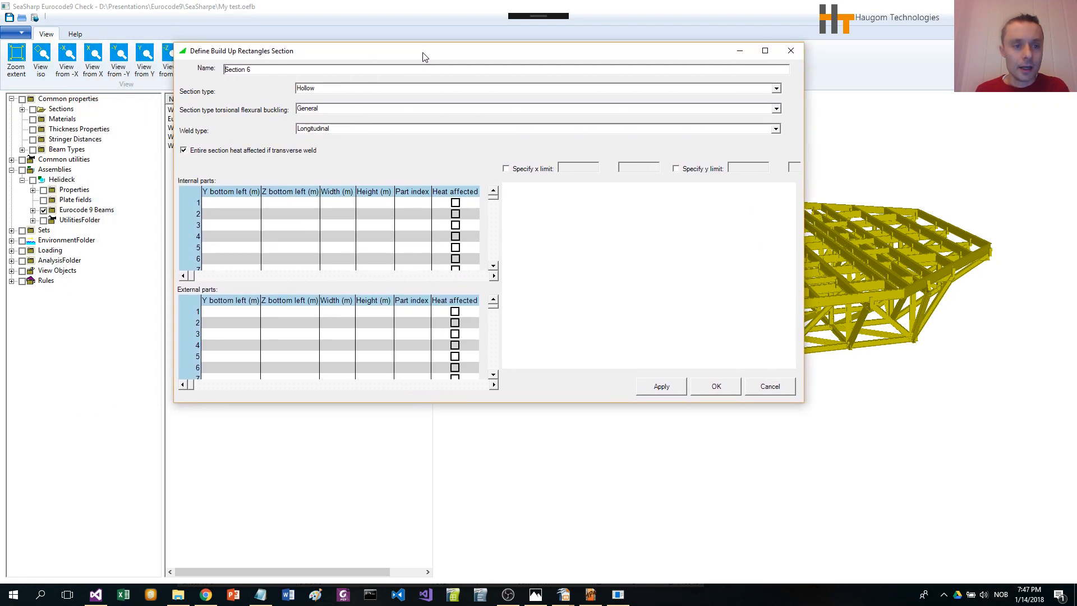
{"action": "left_click", "coordinate": [777, 90]}
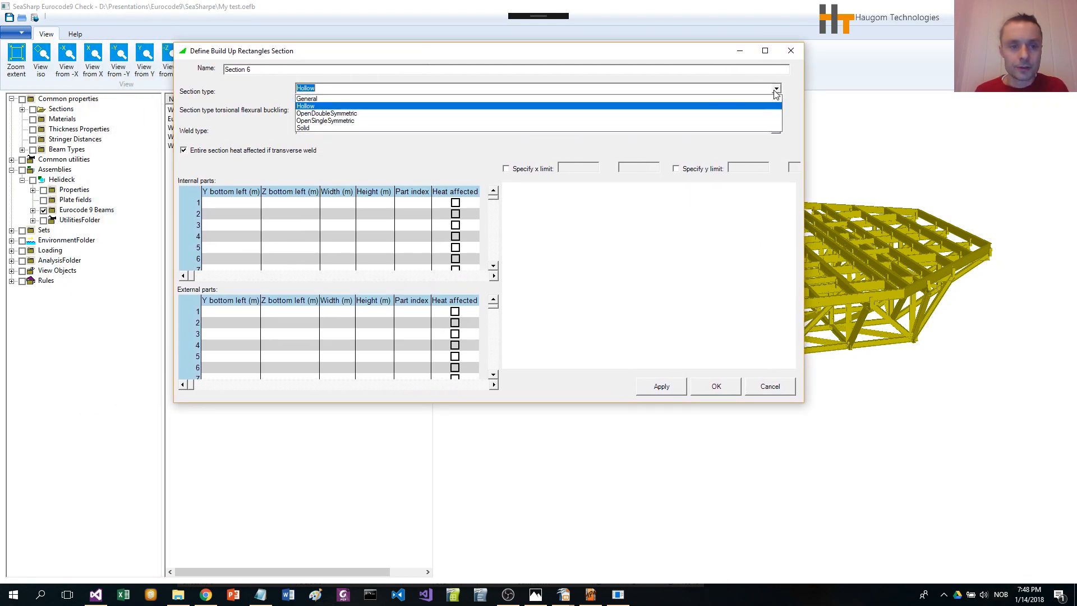
{"action": "left_click", "coordinate": [743, 111]}
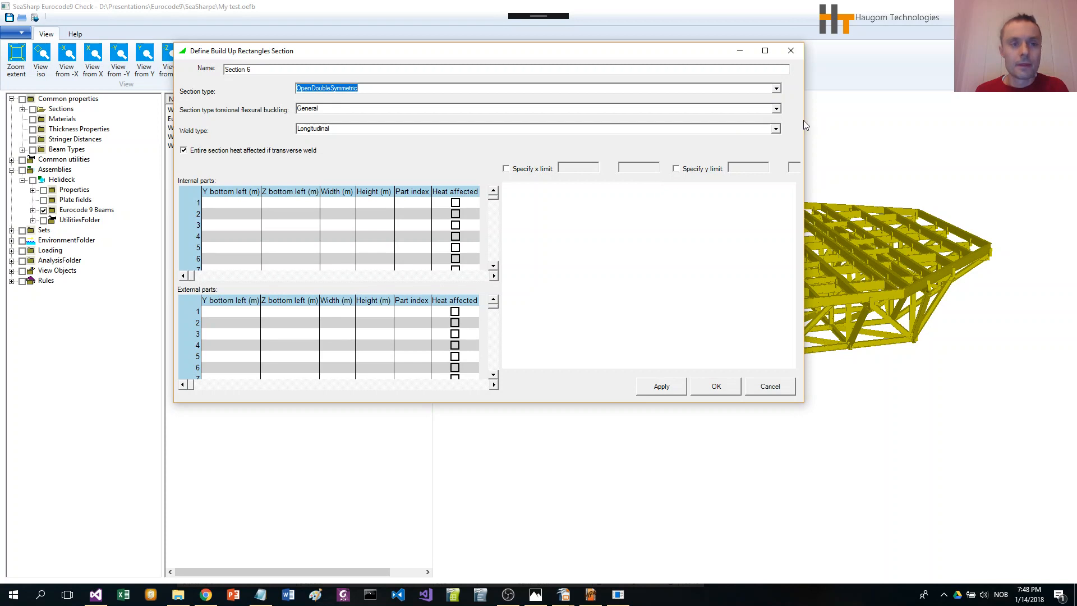
{"action": "left_click", "coordinate": [777, 109]}
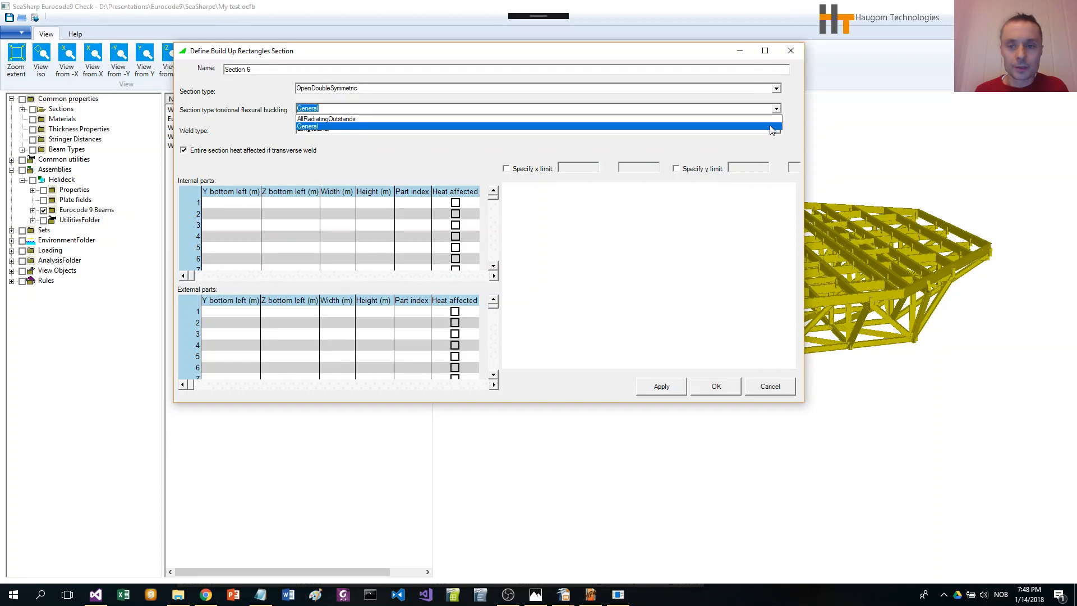
{"action": "left_click", "coordinate": [771, 127]}
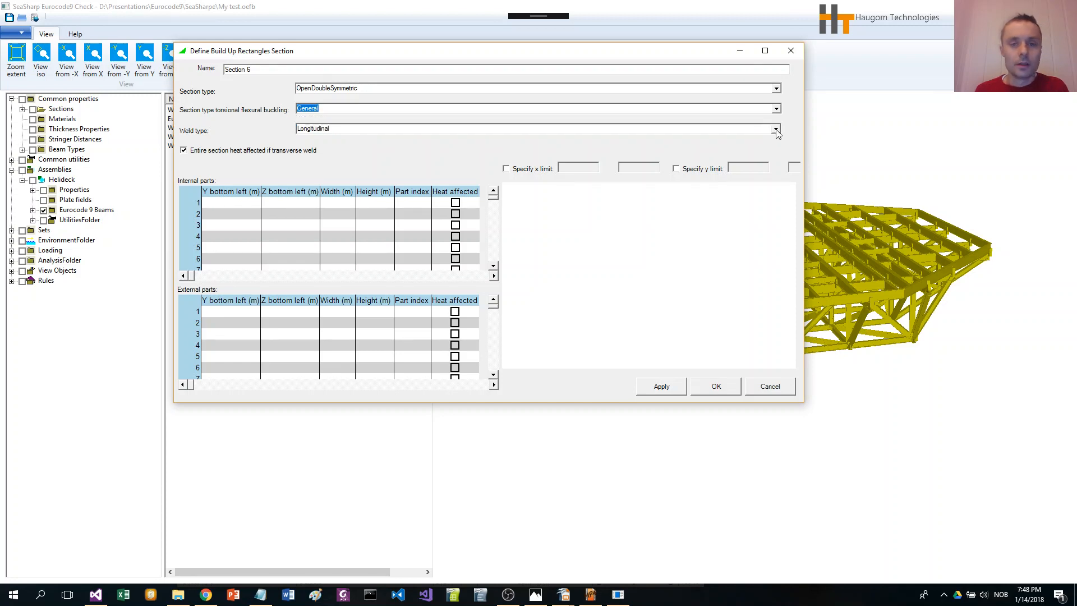
{"action": "left_click", "coordinate": [776, 130]}
{"action": "left_click", "coordinate": [756, 140]}
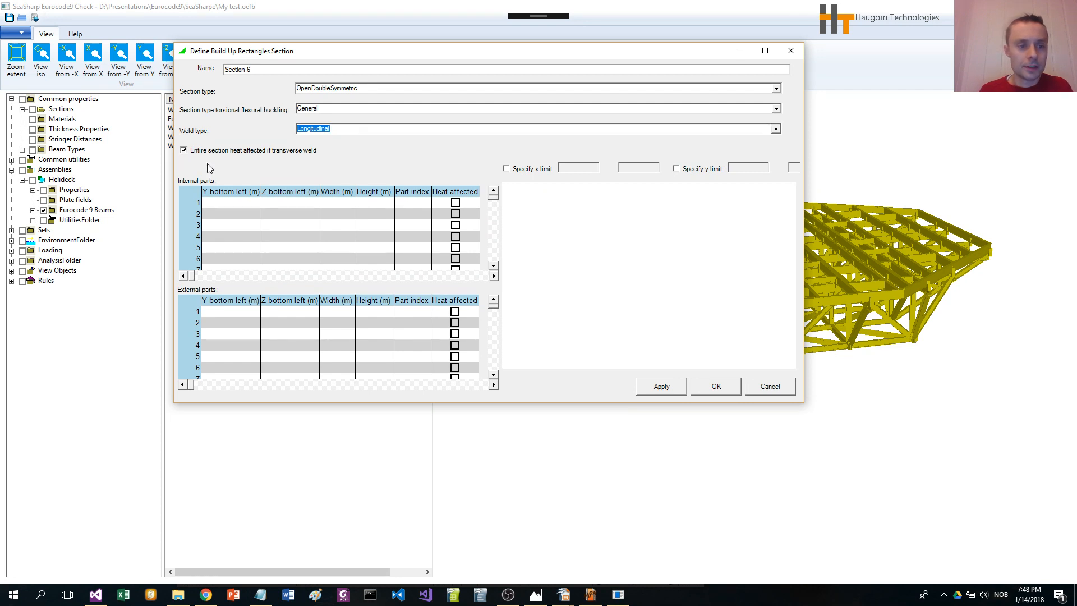
{"action": "left_click_drag", "start_coordinate": [372, 56], "coordinate": [358, 36]}
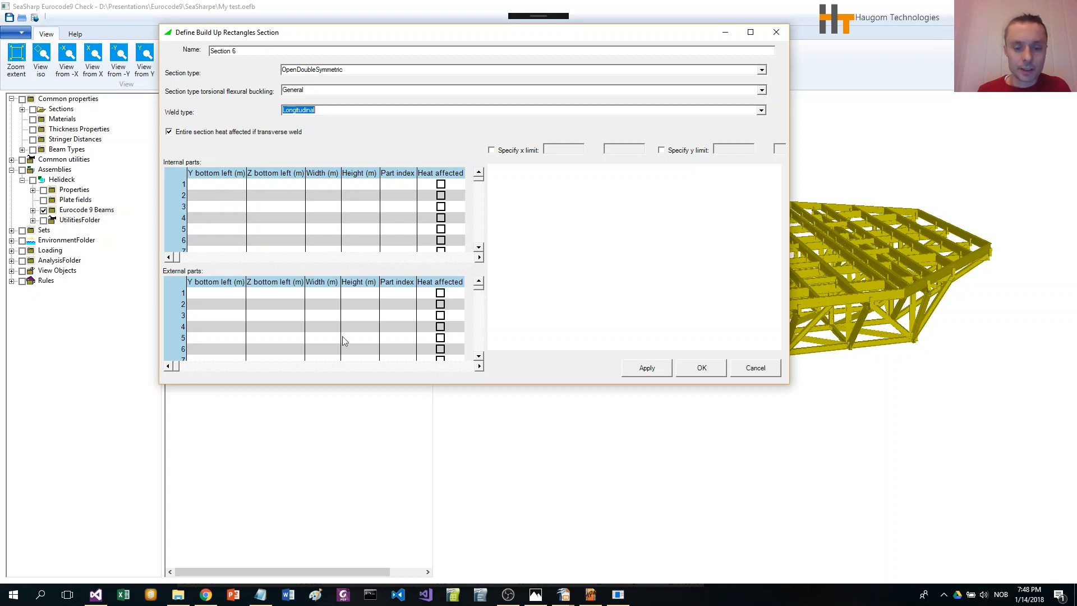
Step: Paste the copied spreadsheet rows of rectangle positions, sizes and part indices into the section's external parts table
{"action": "left_click", "coordinate": [563, 596]}
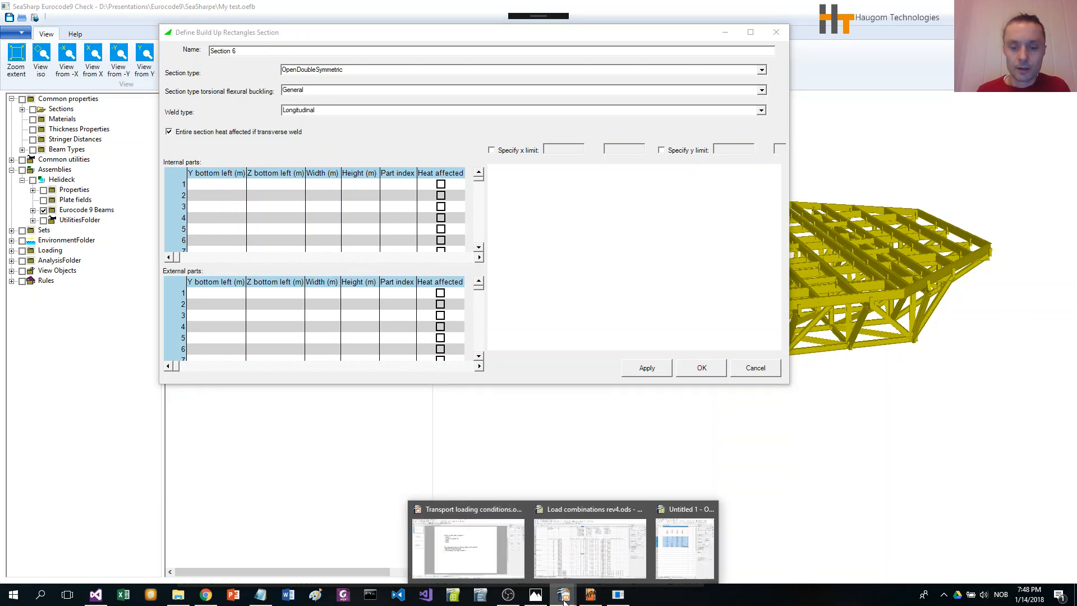
{"action": "left_click", "coordinate": [682, 566]}
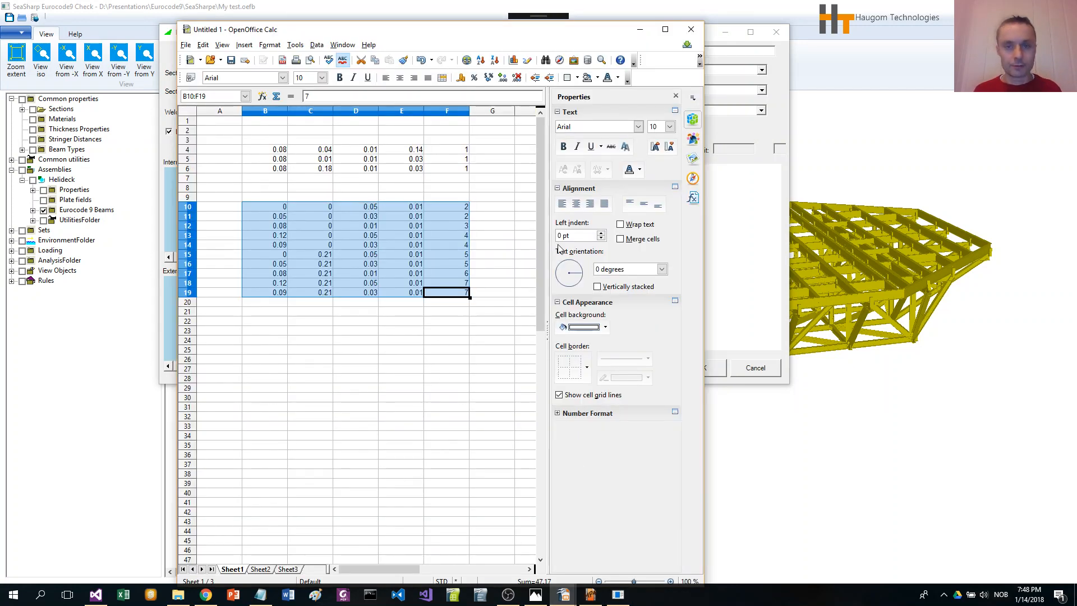
{"action": "left_click", "coordinate": [723, 201]}
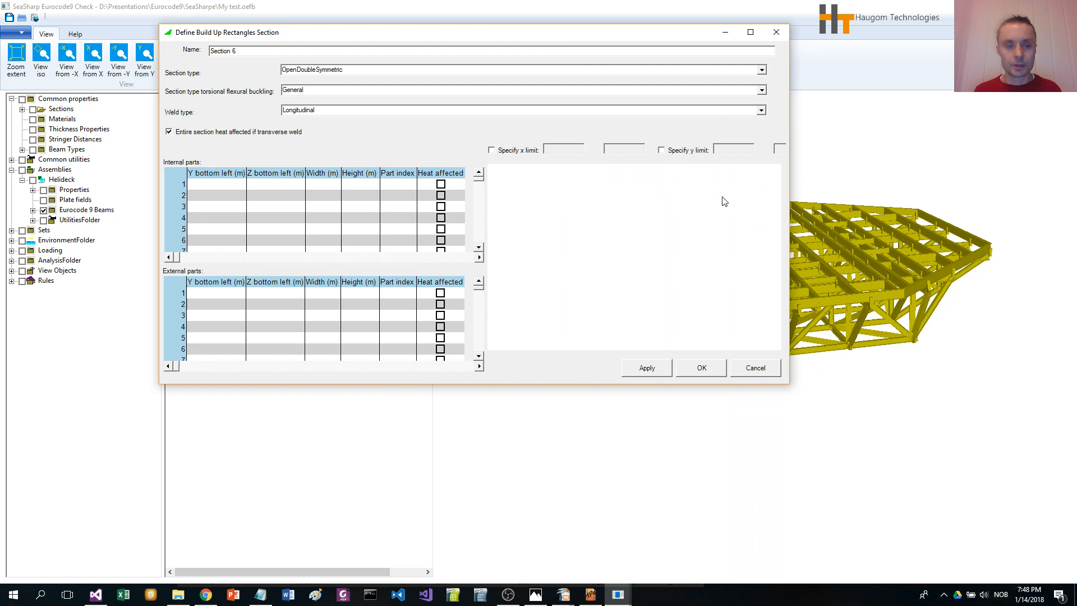
{"action": "left_click", "coordinate": [227, 293]}
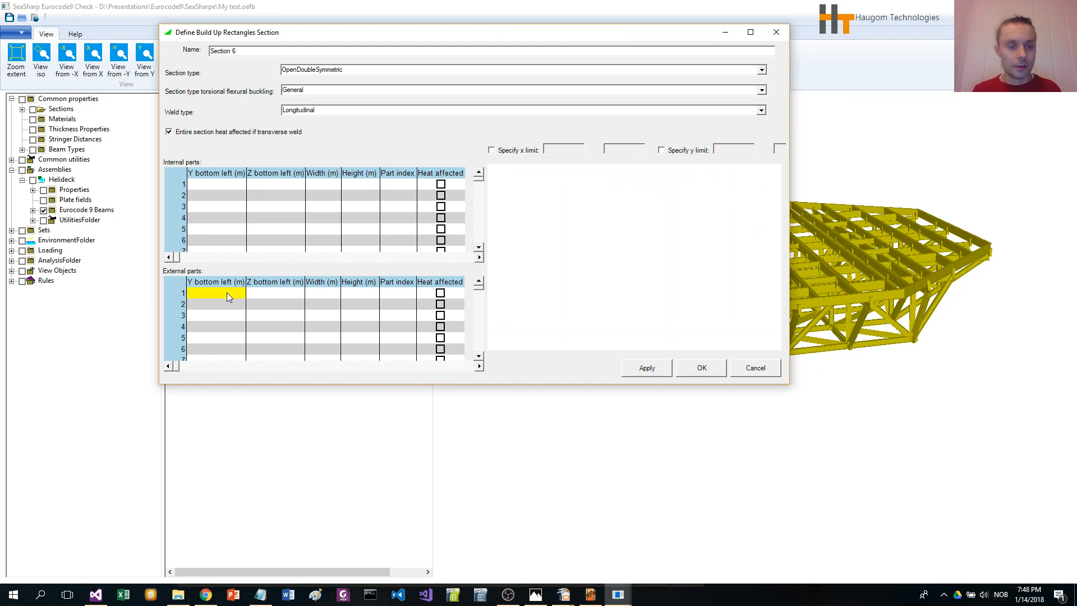
{"action": "key", "text": "ctrl+v"}
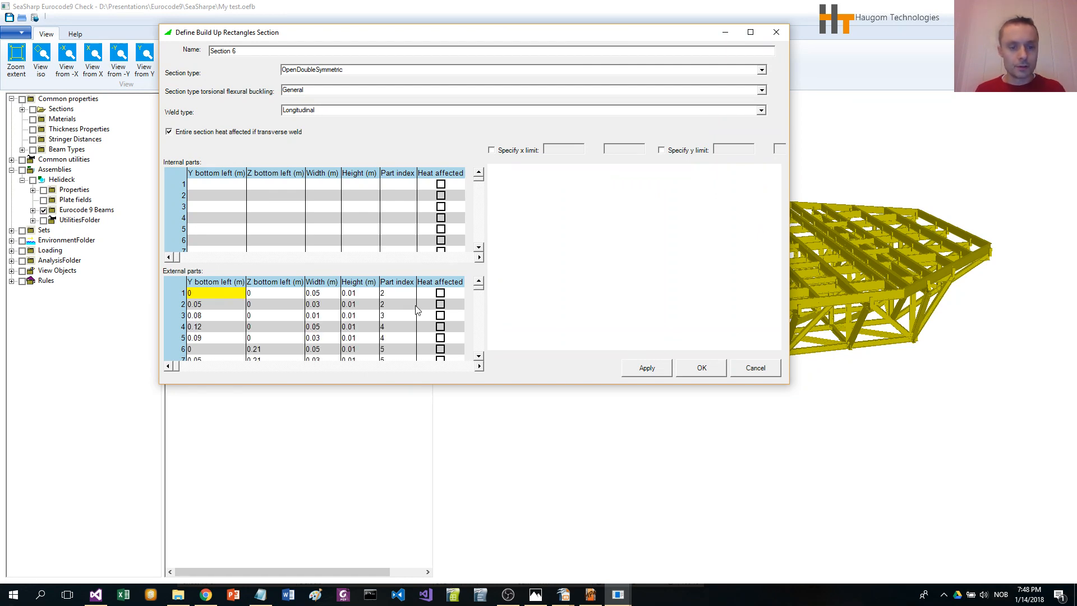
Step: Copy the three internal part rows from the spreadsheet and paste them into the section's internal parts table
{"action": "left_click", "coordinate": [229, 185]}
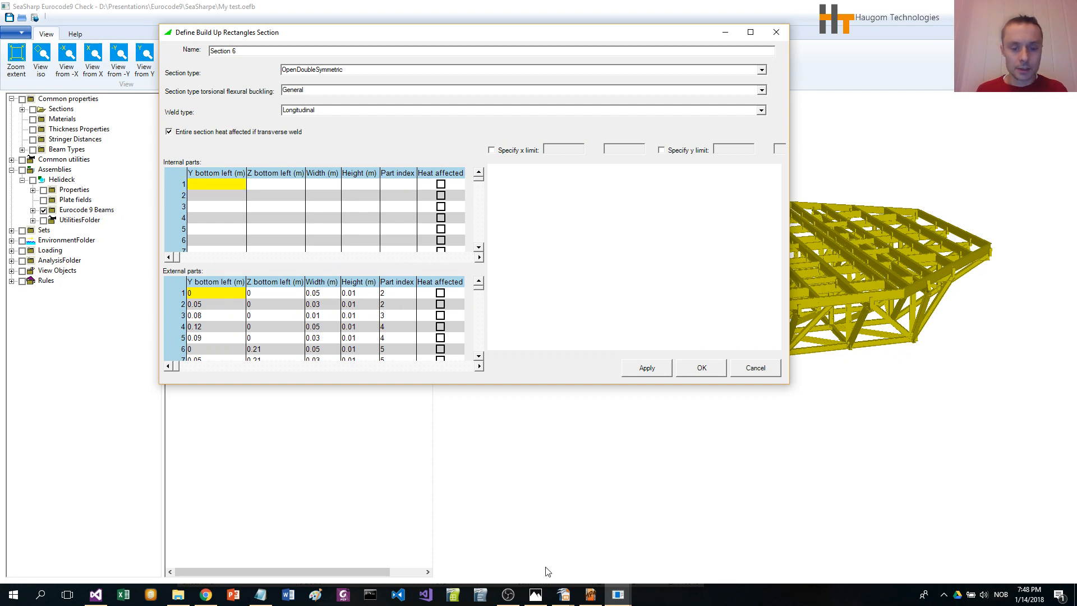
{"action": "left_click", "coordinate": [564, 595]}
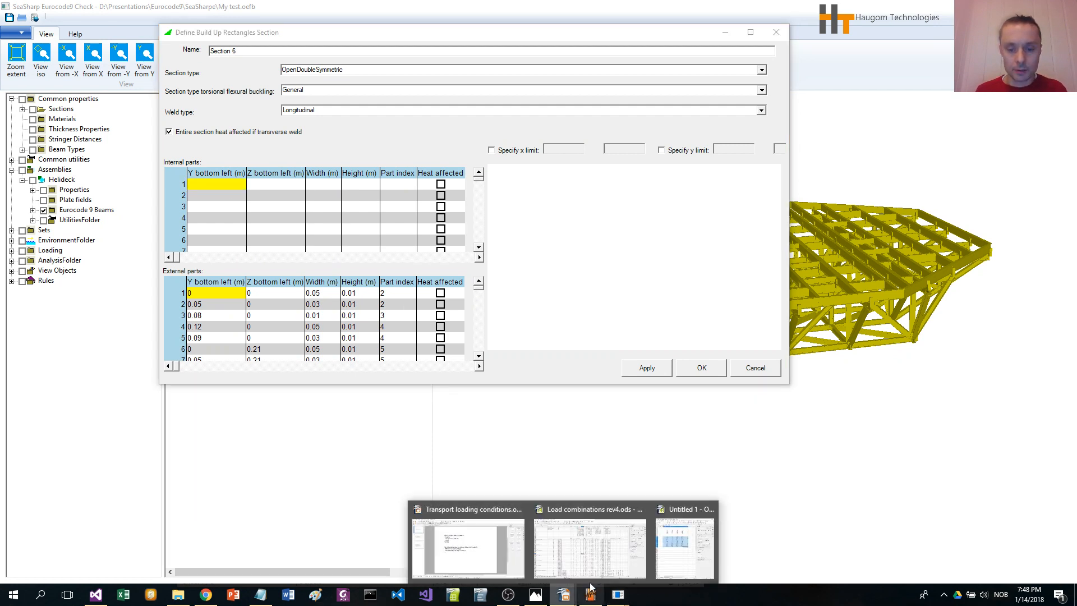
{"action": "left_click", "coordinate": [655, 567]}
{"action": "left_click", "coordinate": [272, 149]}
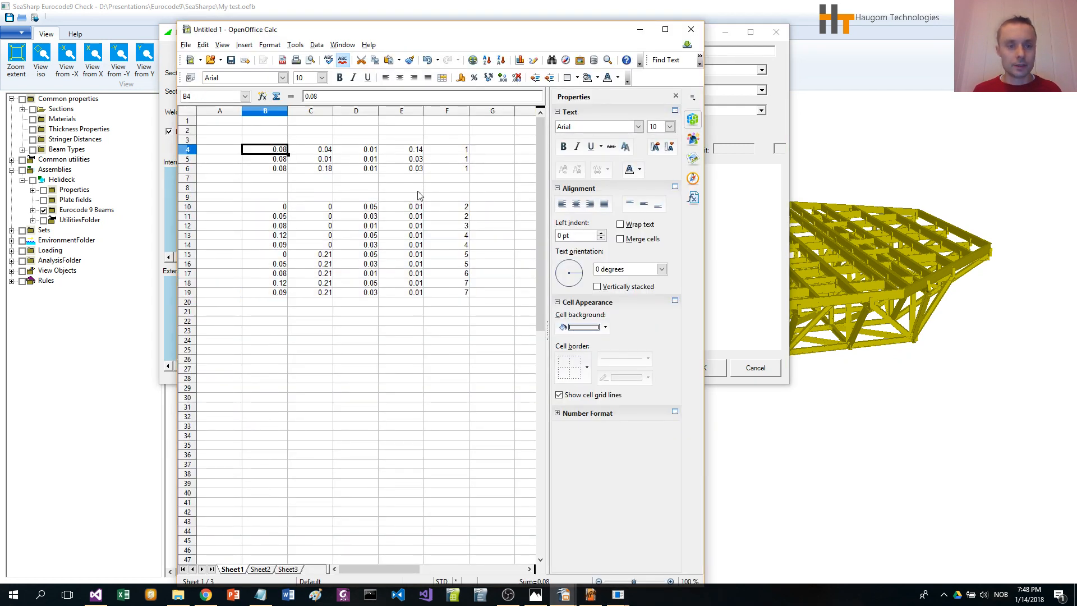
{"action": "left_click", "coordinate": [447, 169], "text": "shift"}
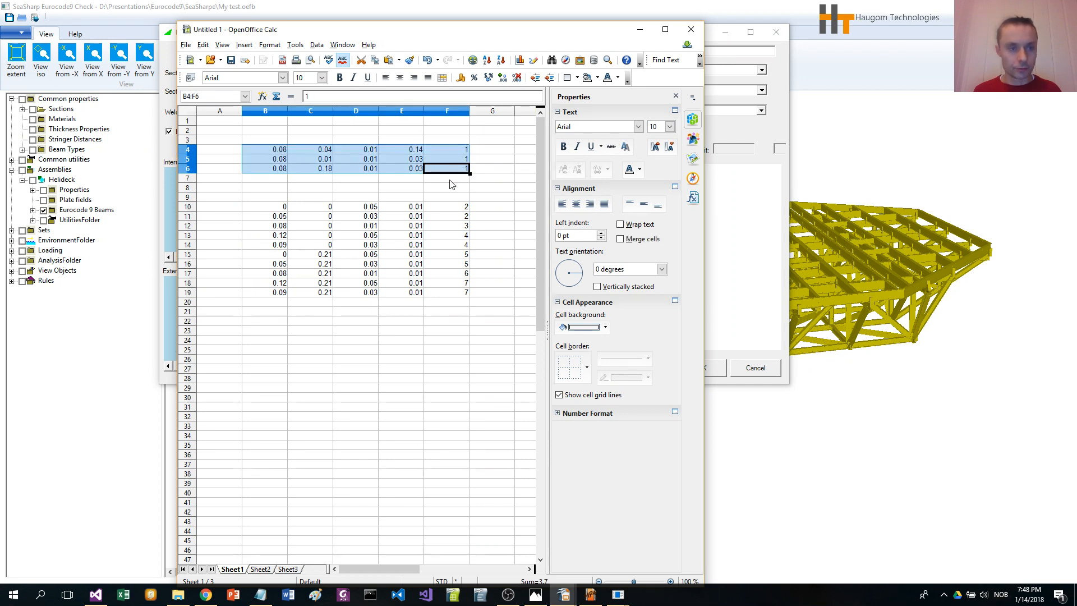
{"action": "left_click", "coordinate": [373, 60]}
{"action": "left_click", "coordinate": [613, 6]}
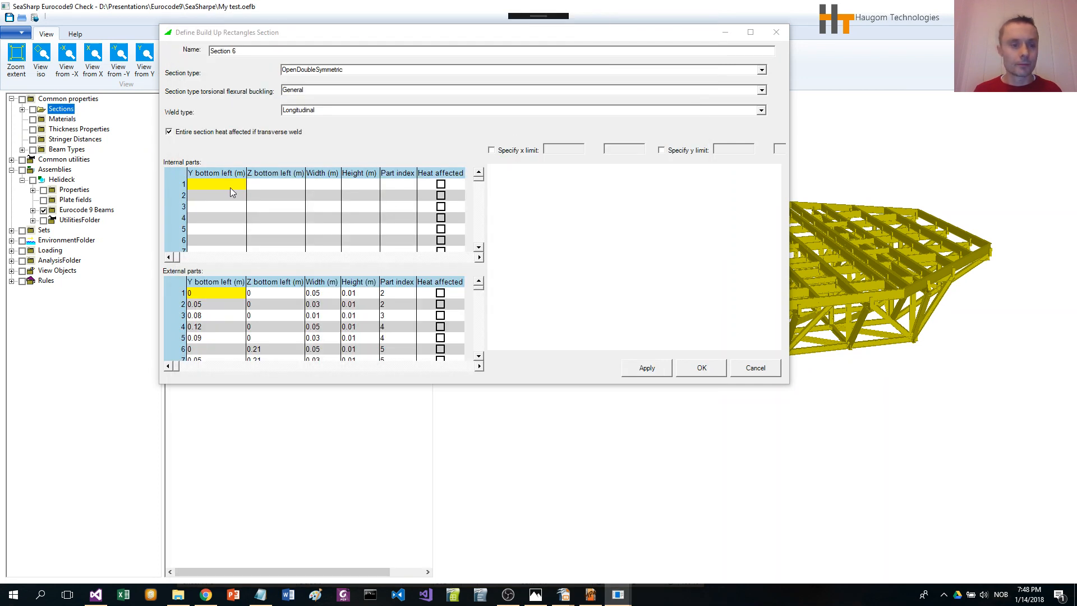
{"action": "key", "text": "ctrl+v"}
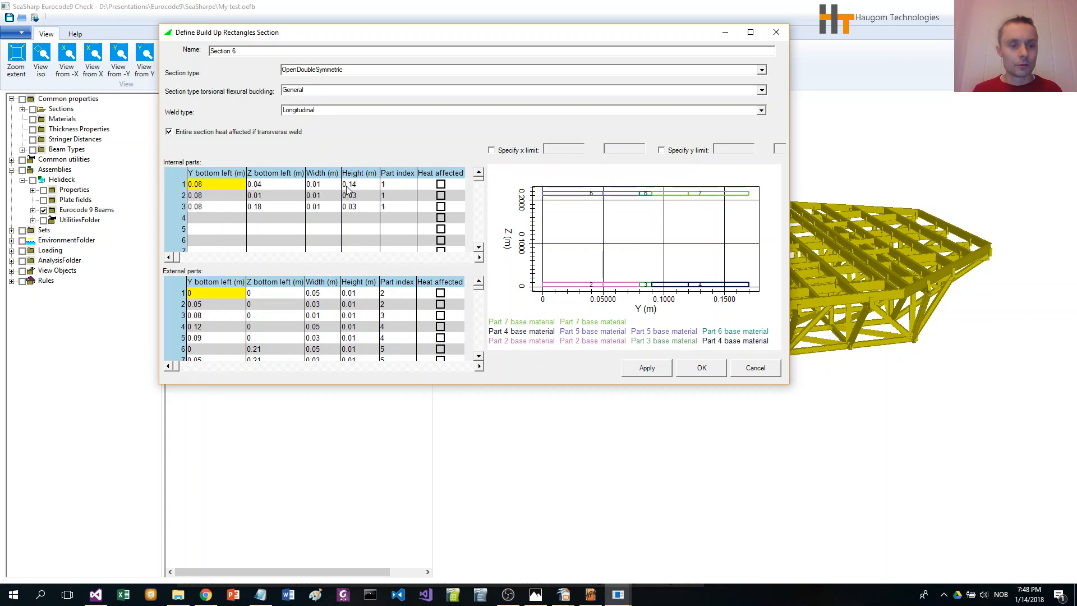
Step: Enlarge the section dialog and mark internal parts 2 and 3 as heat affected
{"action": "left_click", "coordinate": [396, 216]}
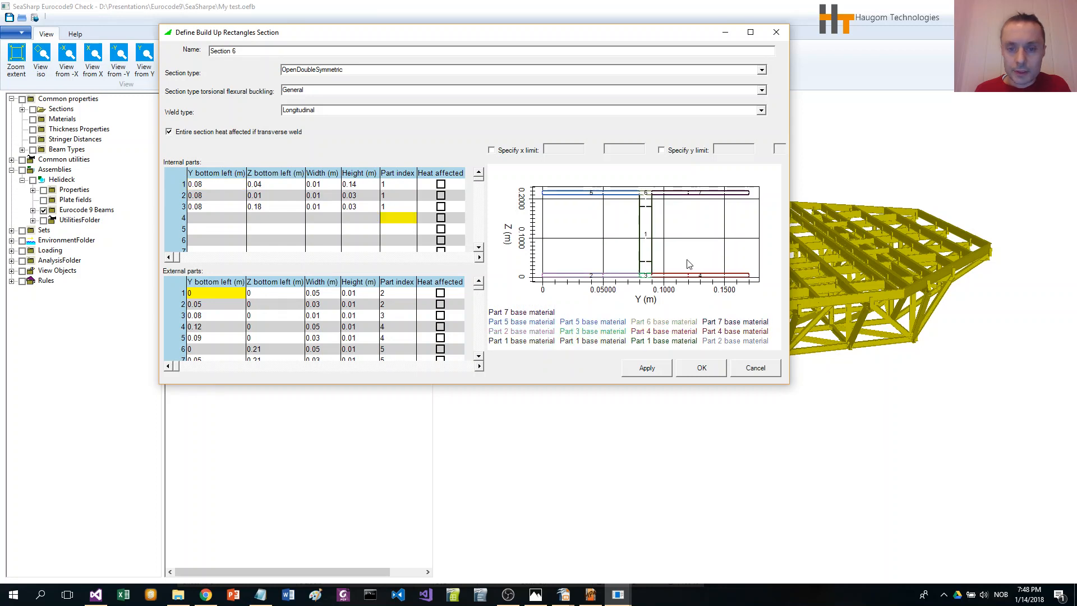
{"action": "left_click_drag", "start_coordinate": [788, 385], "coordinate": [840, 548]}
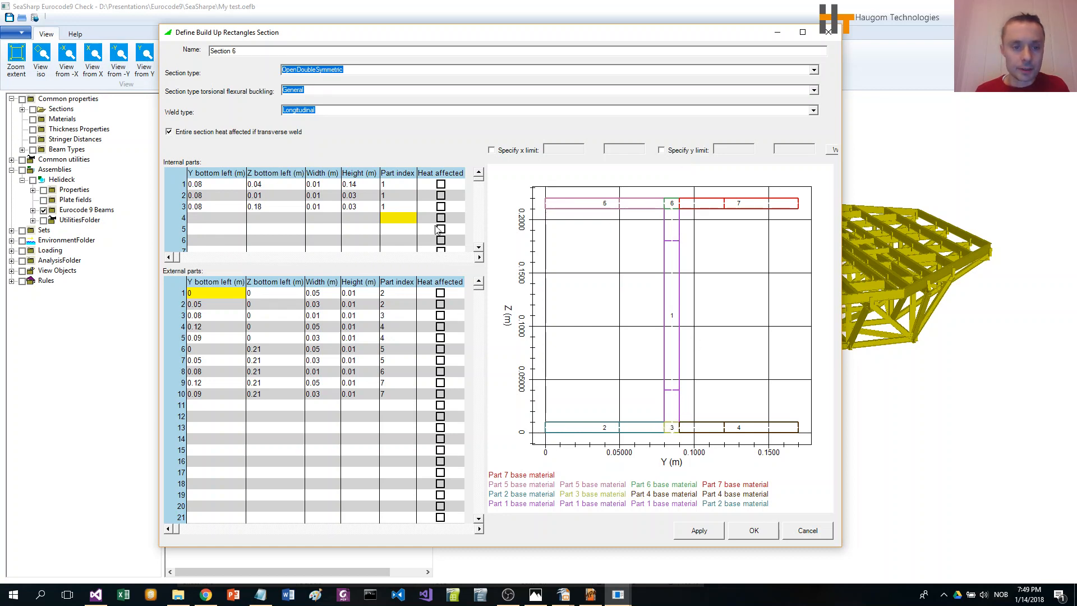
{"action": "left_click", "coordinate": [441, 196]}
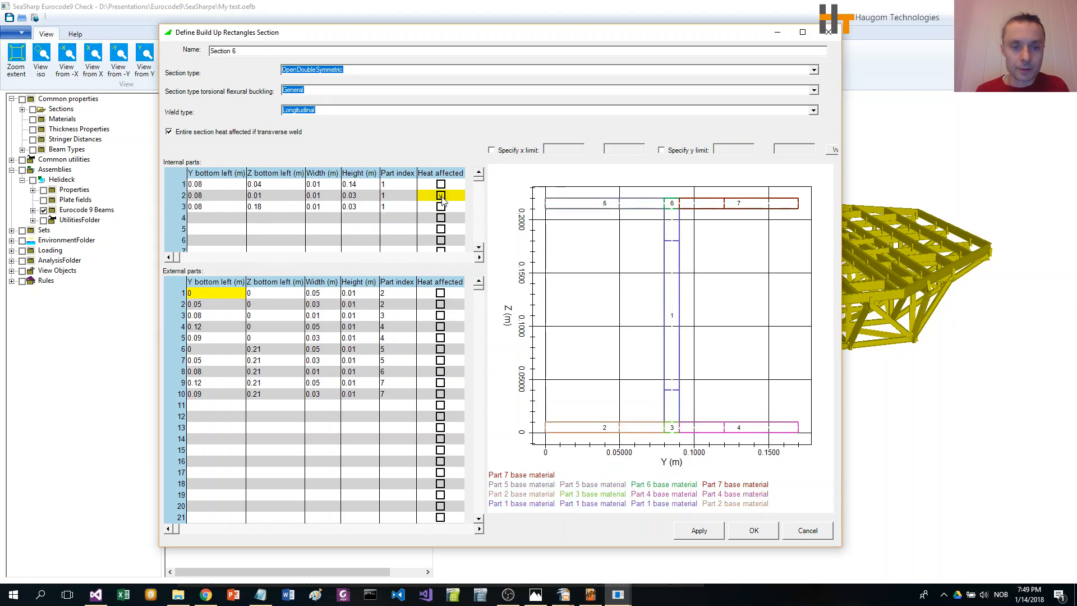
{"action": "left_click", "coordinate": [442, 207]}
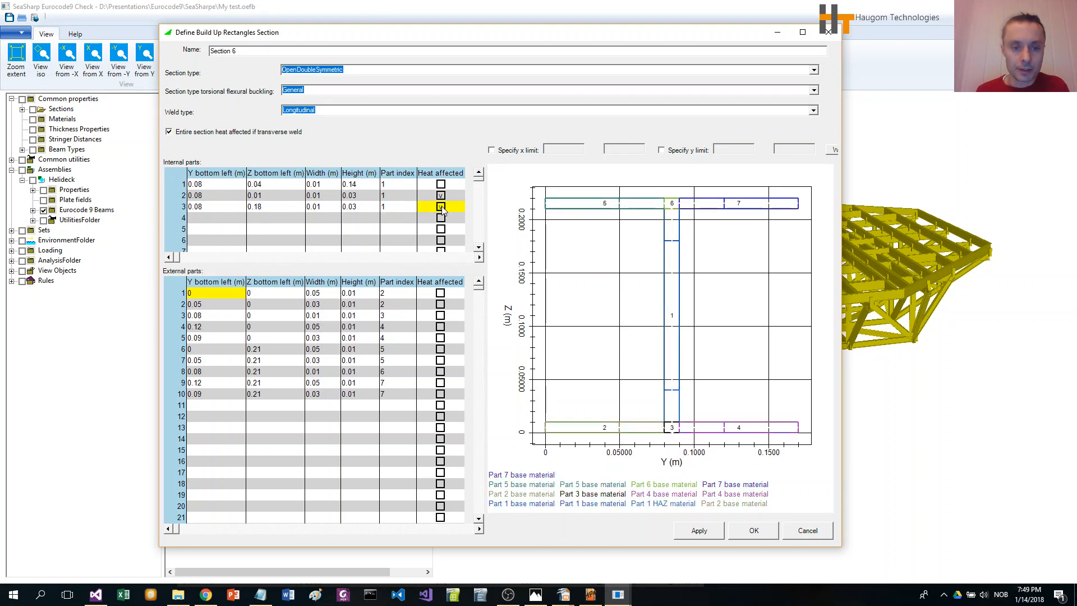
{"action": "left_click", "coordinate": [441, 207]}
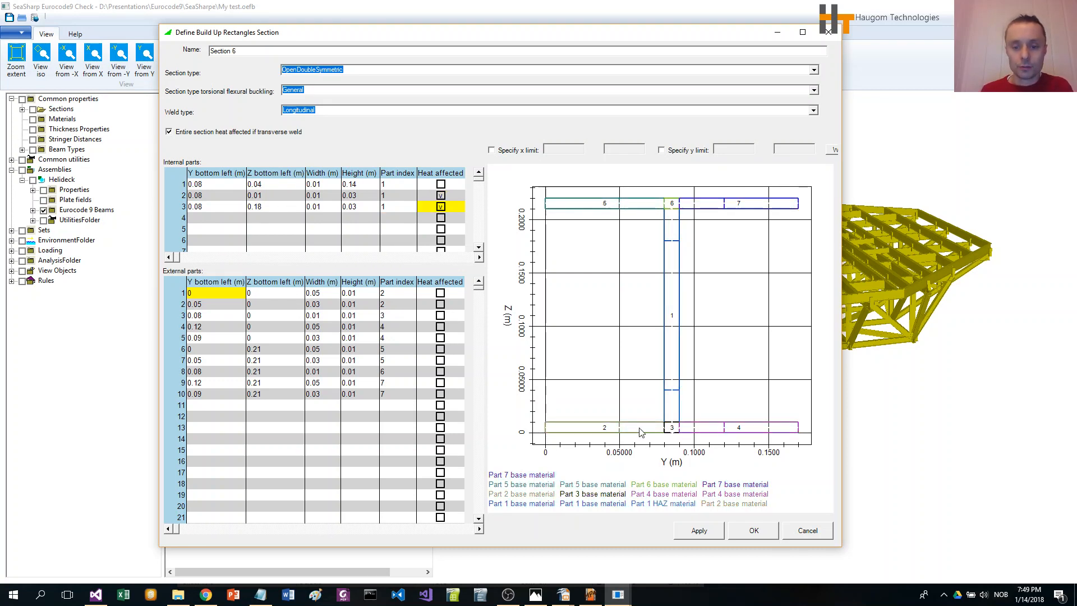
Step: Mark external parts 2, 3, 5, 7, 8 and 10 as heat affected and confirm the section definition
{"action": "left_click", "coordinate": [441, 305]}
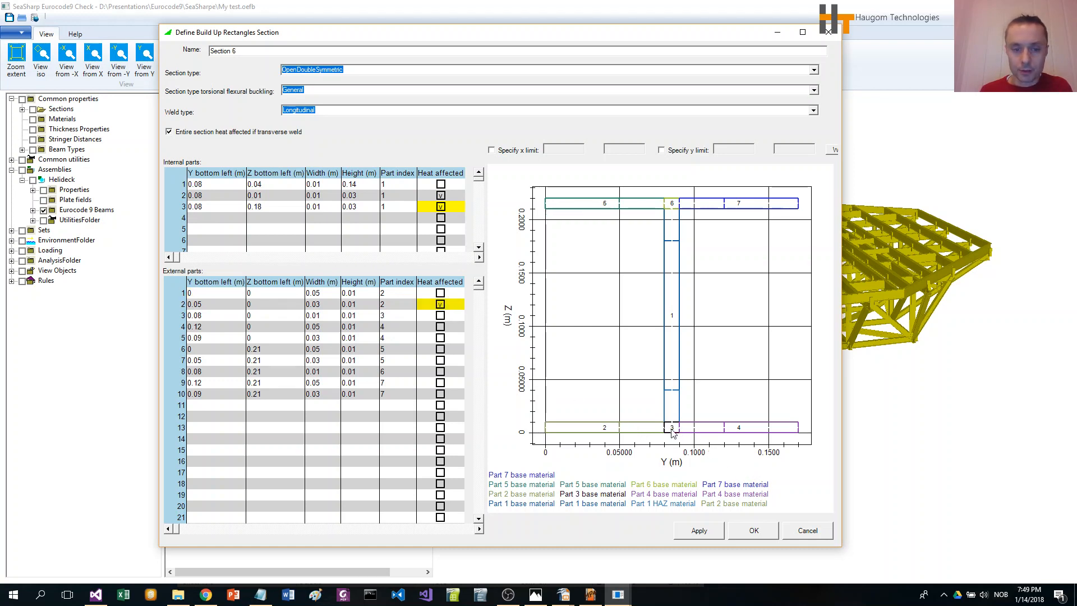
{"action": "left_click", "coordinate": [440, 316]}
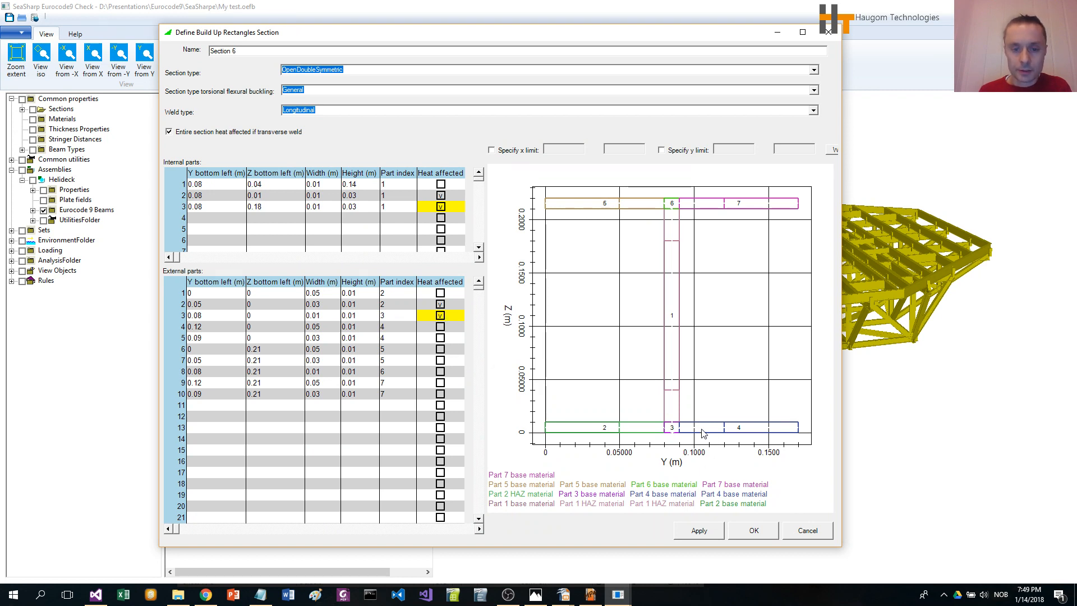
{"action": "left_click", "coordinate": [441, 339]}
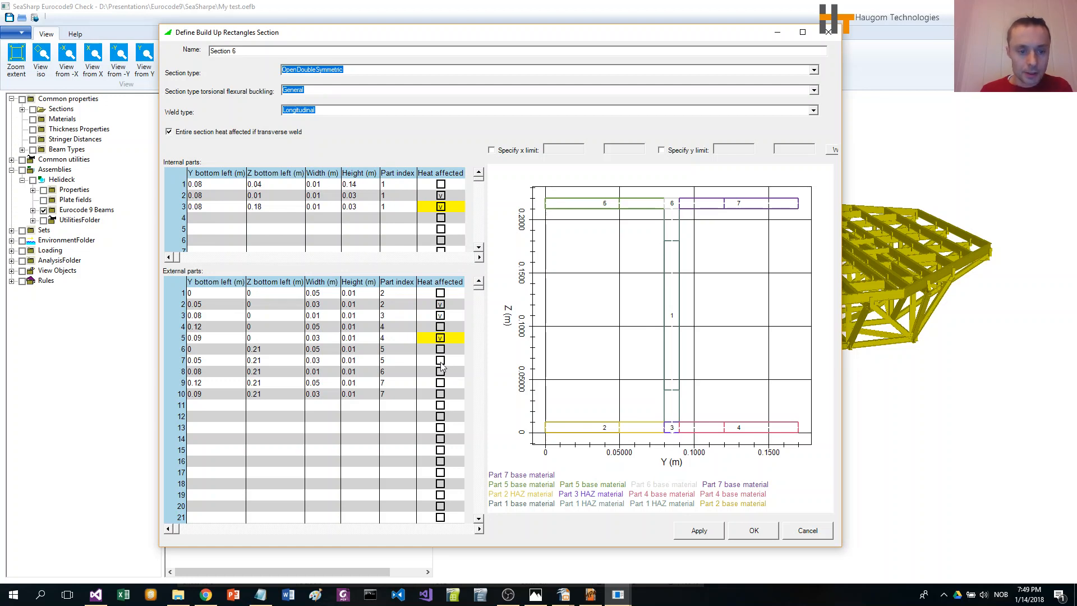
{"action": "left_click", "coordinate": [441, 361]}
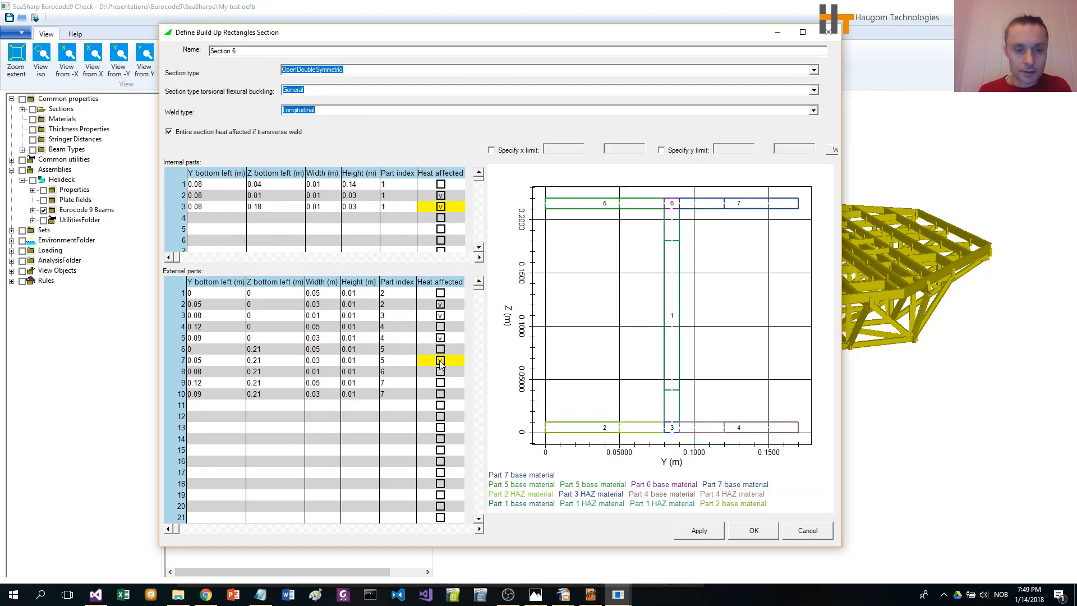
{"action": "left_click", "coordinate": [441, 361]}
{"action": "left_click", "coordinate": [441, 371]}
{"action": "left_click", "coordinate": [441, 373]}
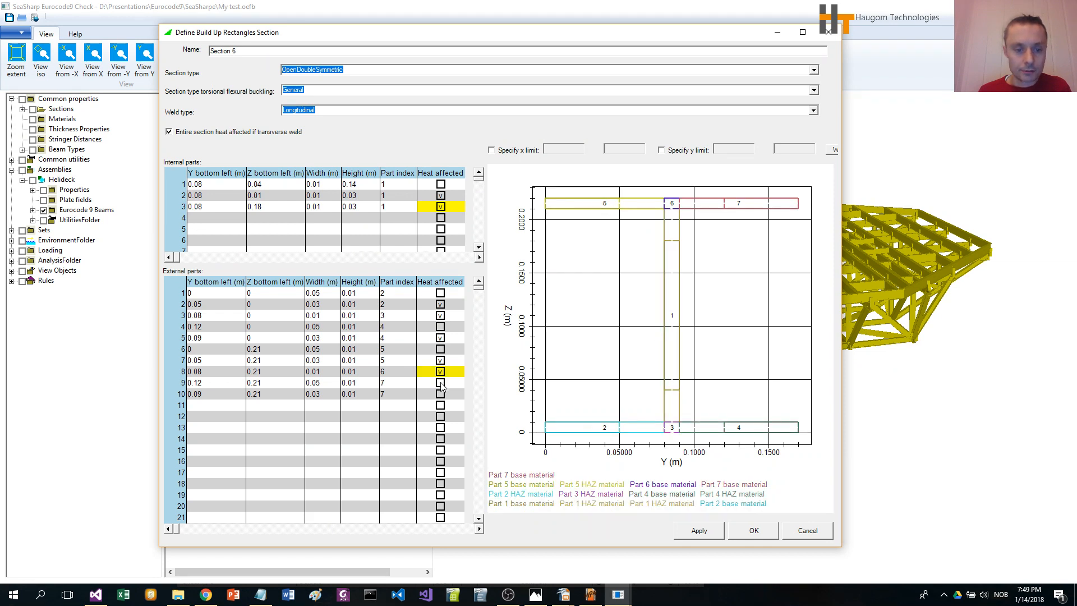
{"action": "left_click", "coordinate": [442, 396]}
{"action": "left_click", "coordinate": [441, 395]}
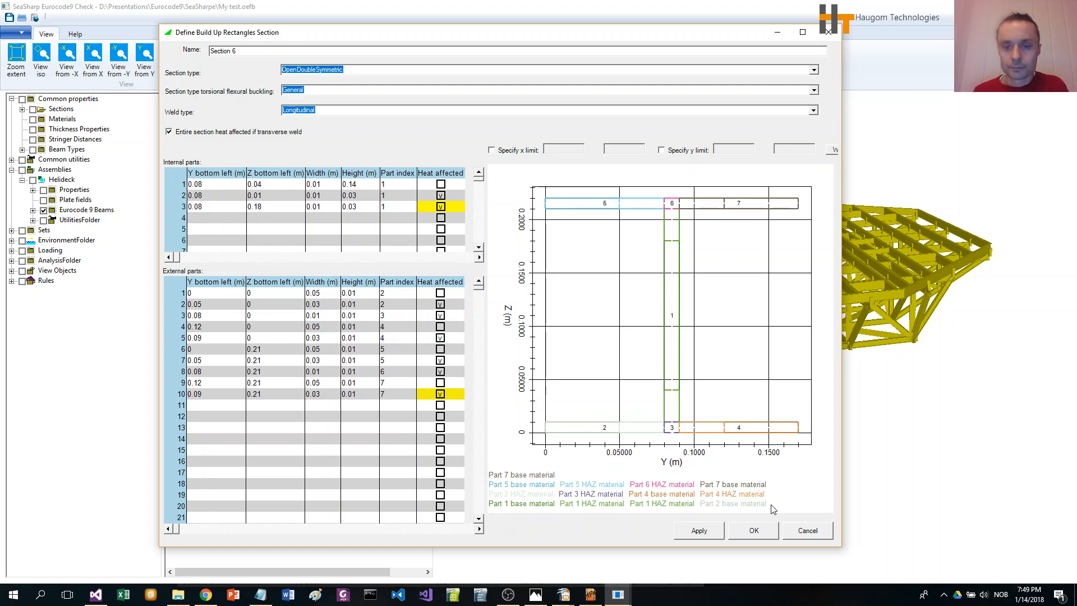
{"action": "left_click", "coordinate": [753, 530]}
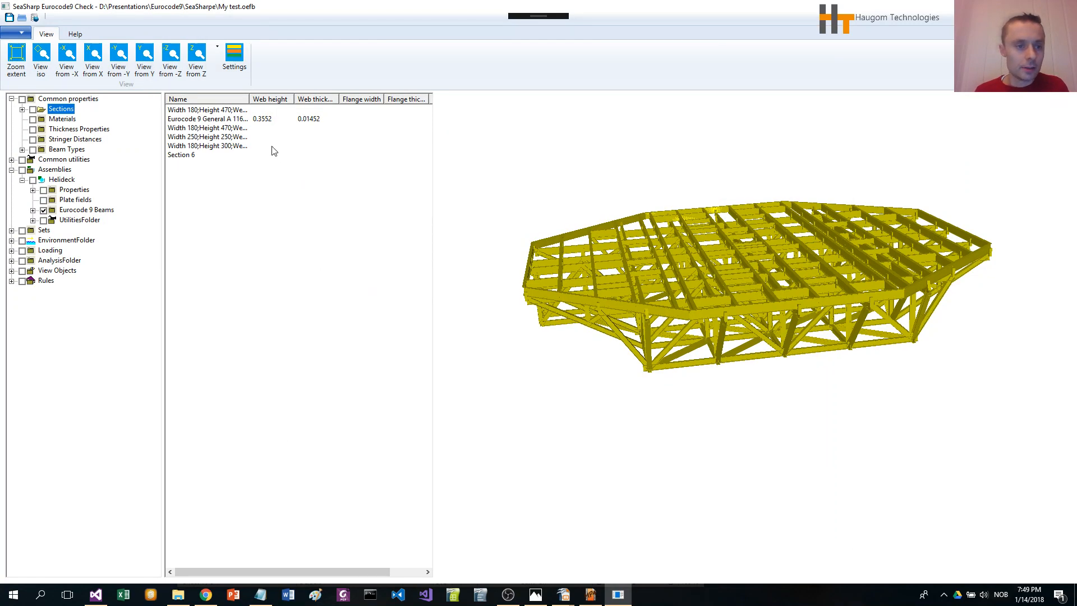
{"action": "left_click_drag", "start_coordinate": [250, 100], "coordinate": [311, 101]}
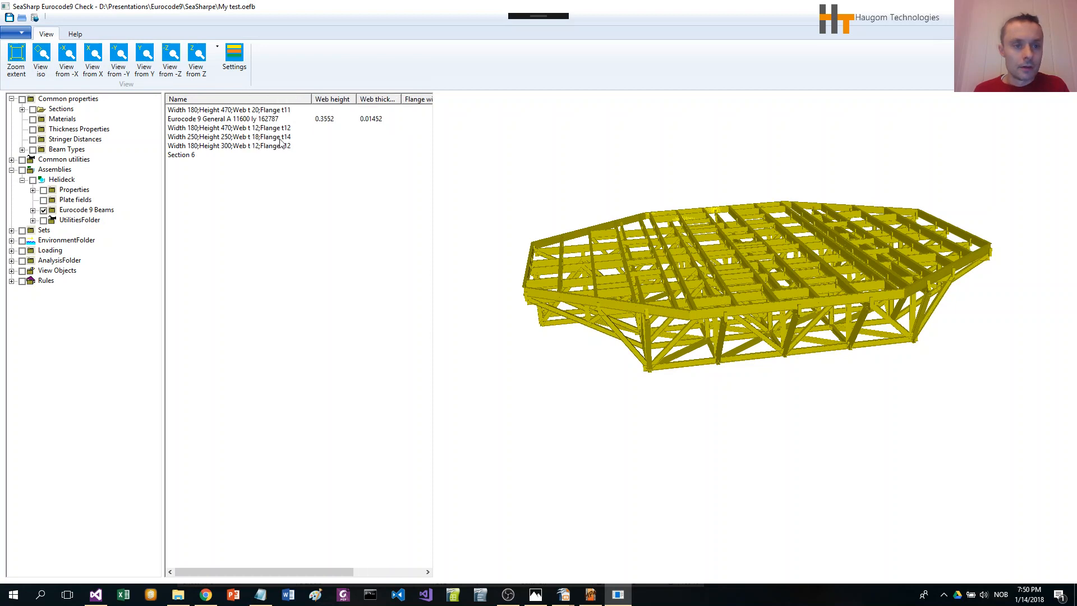
{"action": "right_click", "coordinate": [196, 156]}
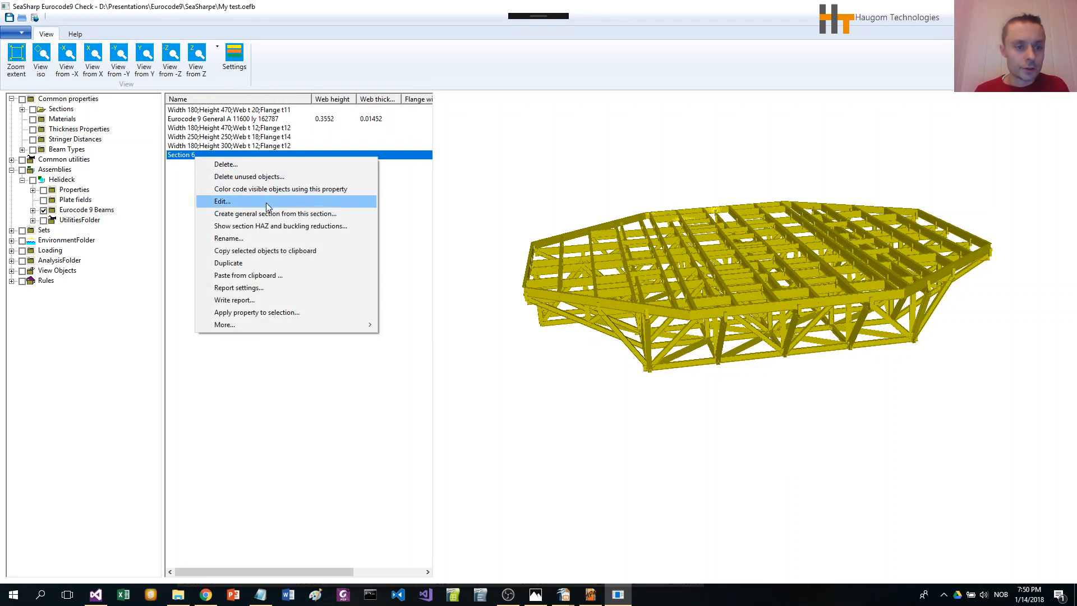
{"action": "left_click", "coordinate": [421, 255]}
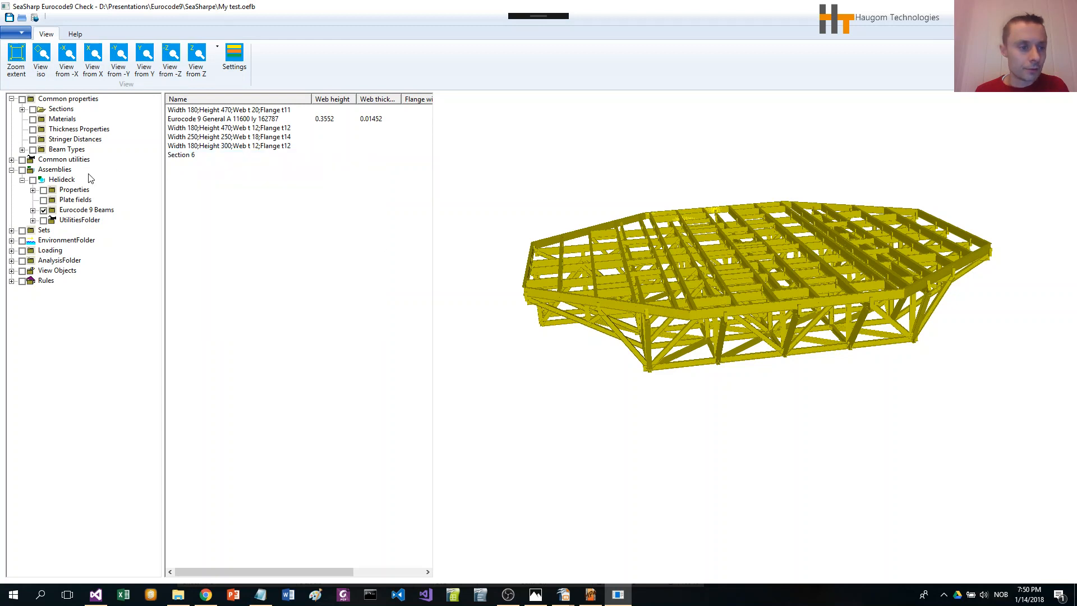
Step: Create a new aluminium material named Alu, keeping the default property values
{"action": "left_click", "coordinate": [67, 122]}
{"action": "right_click", "coordinate": [68, 121]}
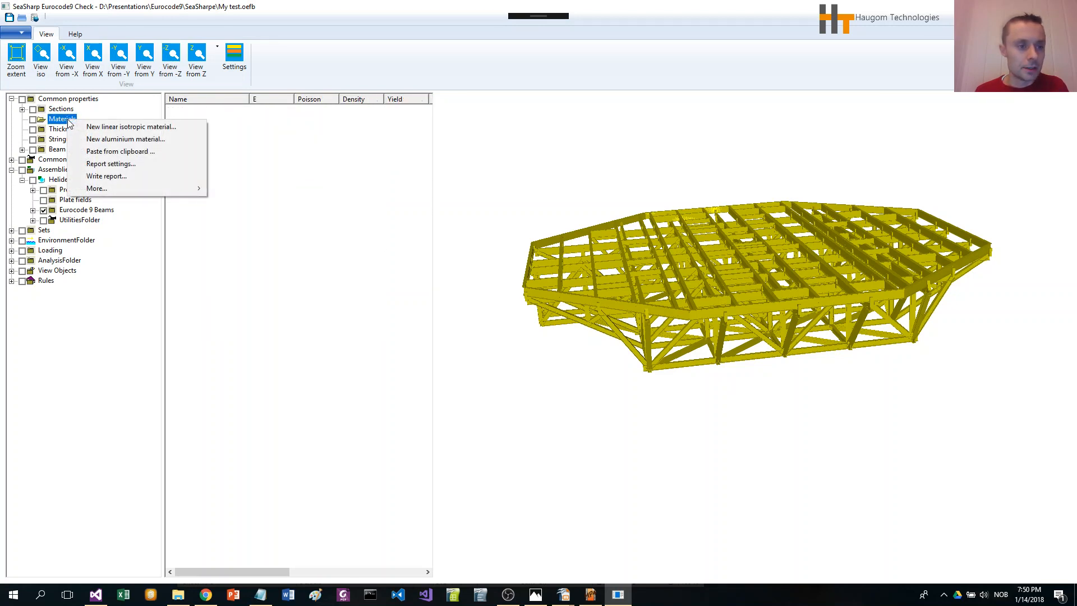
{"action": "left_click", "coordinate": [112, 137]}
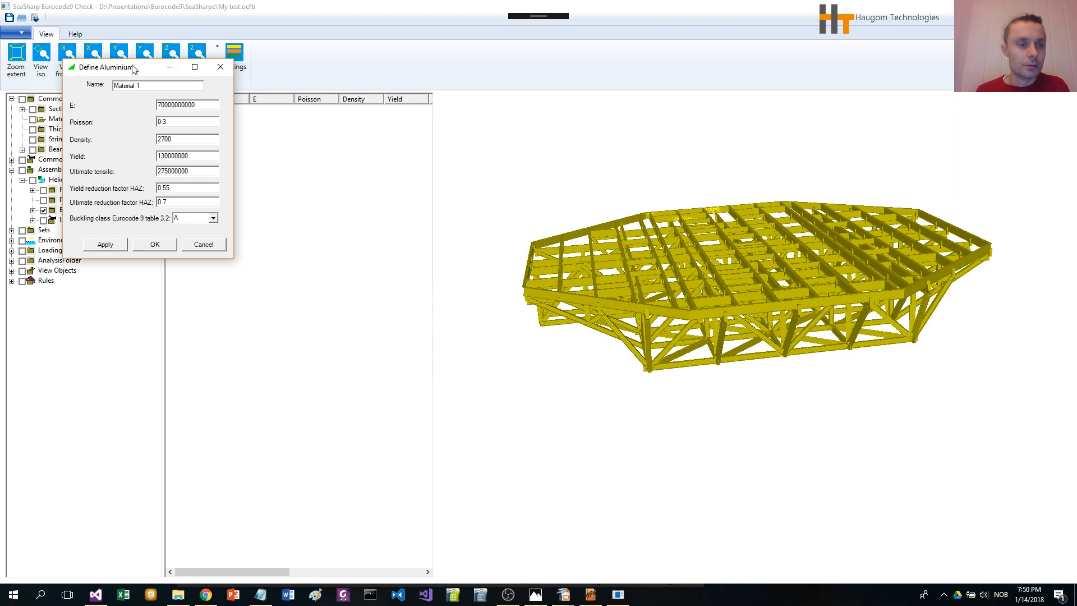
{"action": "left_click_drag", "start_coordinate": [156, 68], "coordinate": [253, 162]}
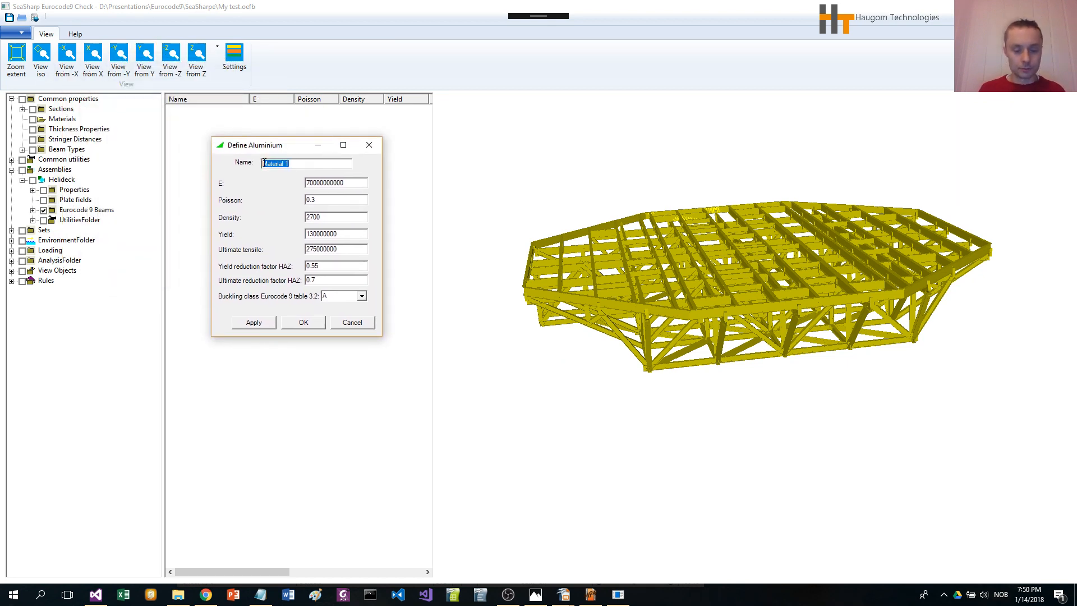
{"action": "type", "text": "Alu"}
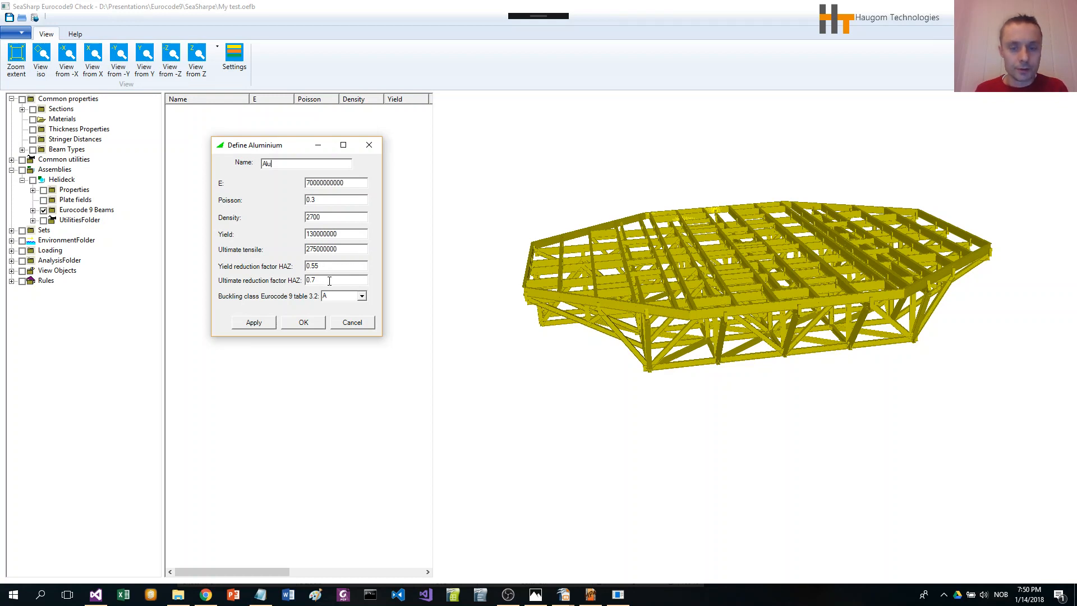
{"action": "left_click_drag", "start_coordinate": [270, 145], "coordinate": [300, 127]}
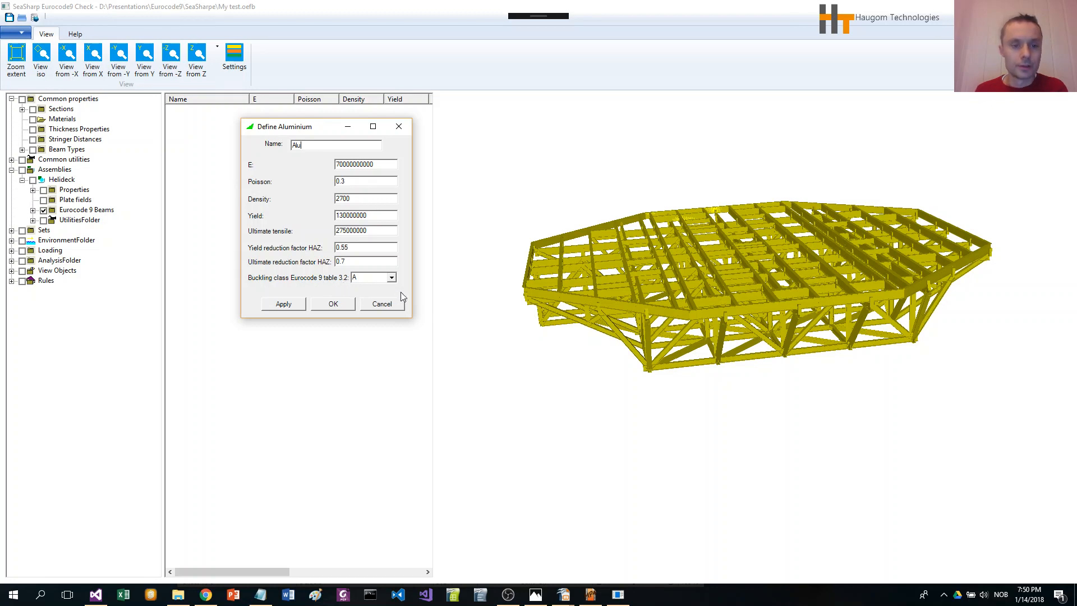
{"action": "left_click", "coordinate": [341, 303]}
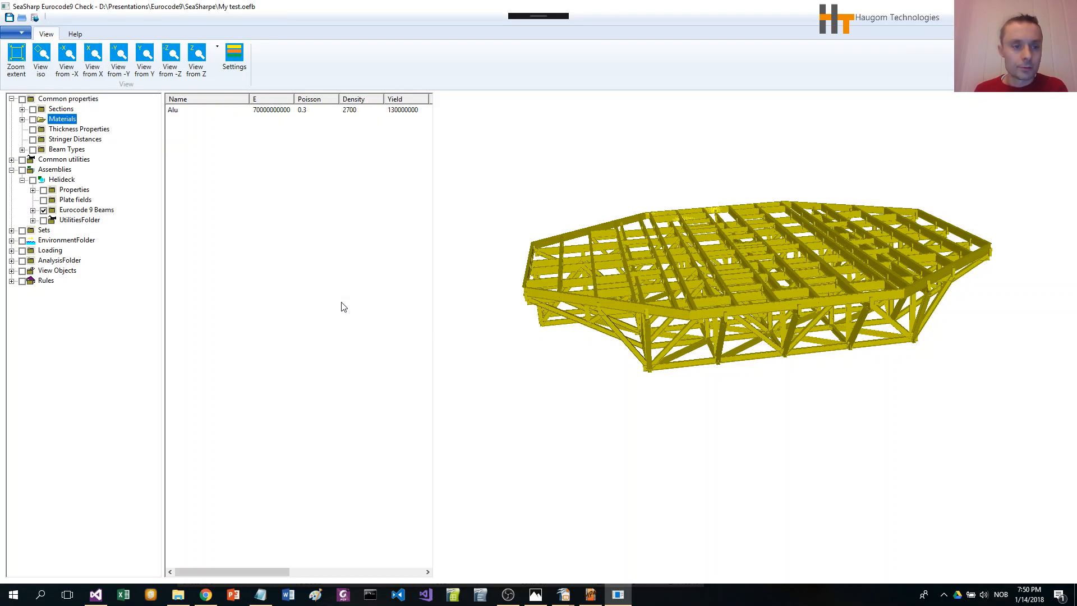
Step: Apply the Alu material to all selected helideck beams, then clear the selection
{"action": "left_click", "coordinate": [1007, 457]}
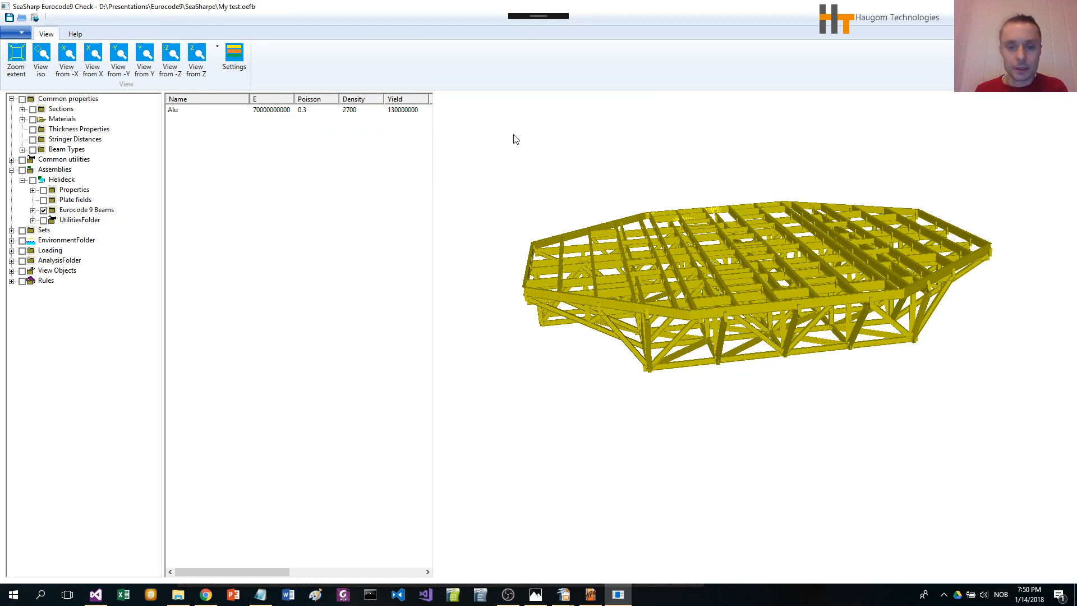
{"action": "left_click", "coordinate": [182, 114]}
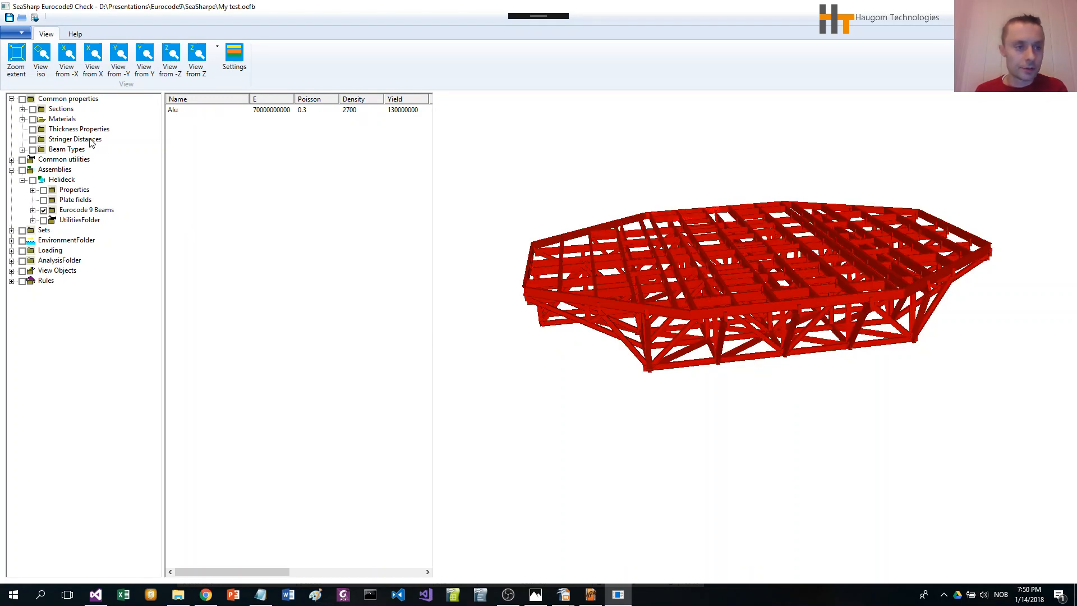
{"action": "right_click", "coordinate": [175, 110]}
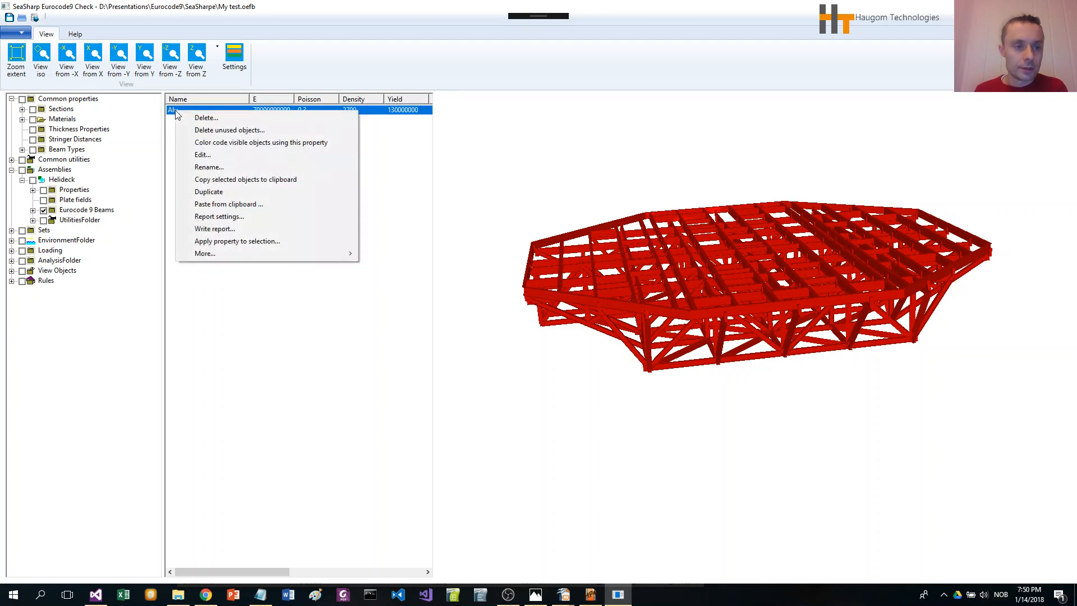
{"action": "left_click", "coordinate": [258, 240]}
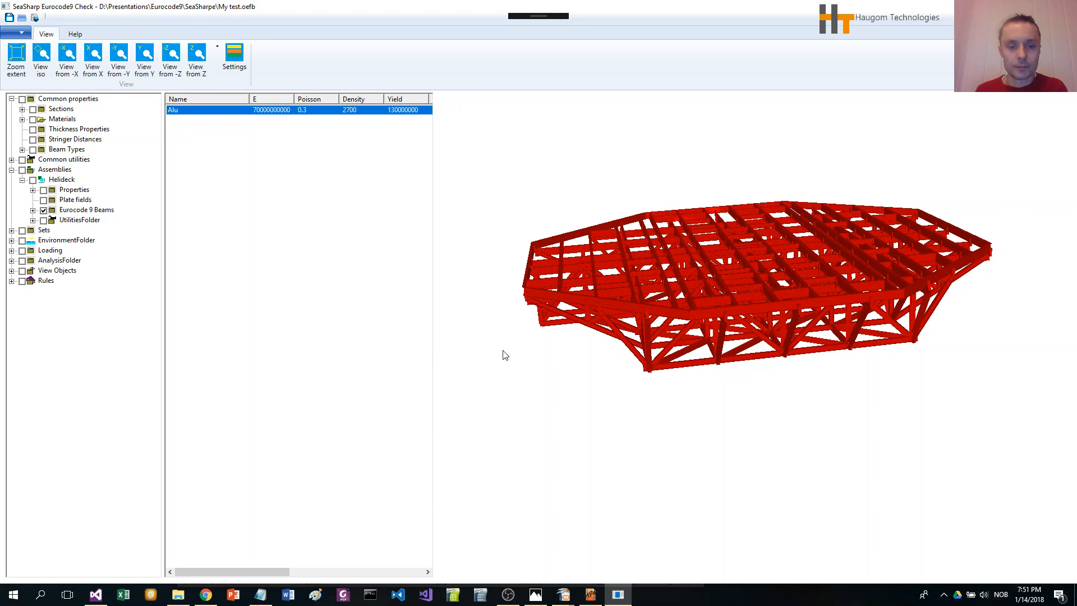
{"action": "left_click", "coordinate": [523, 352]}
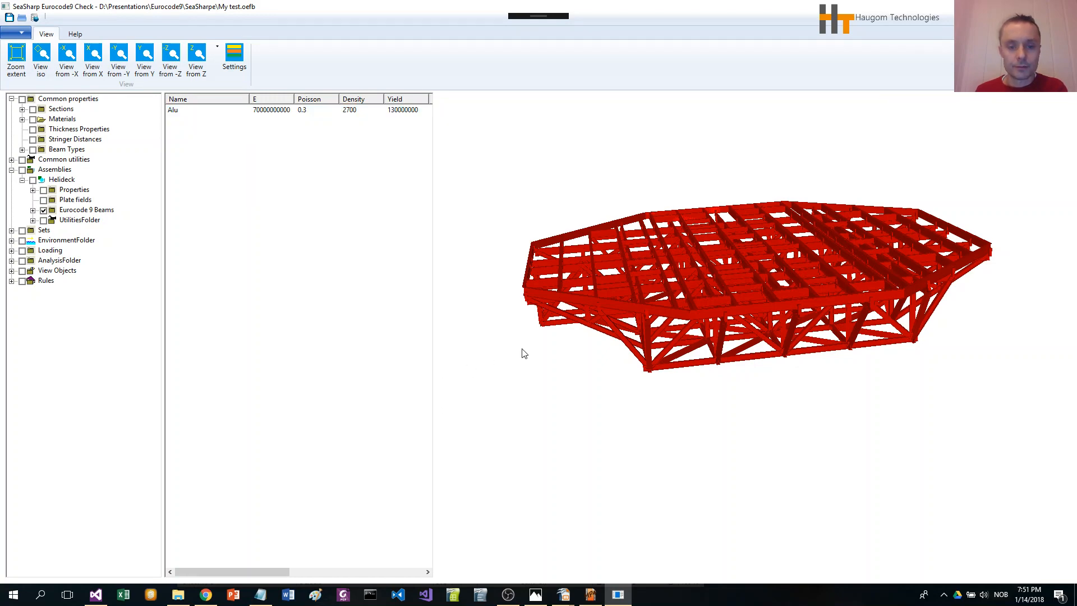
Step: Create a general Eurocode 9 section from Section 6 using the Alu material
{"action": "left_click", "coordinate": [60, 110]}
{"action": "left_click", "coordinate": [189, 156]}
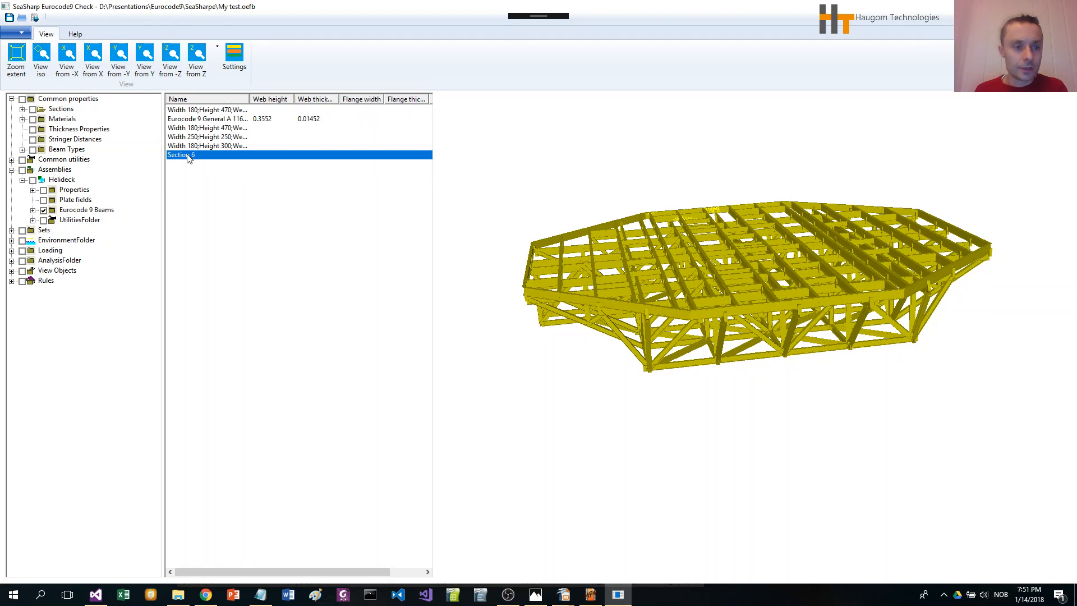
{"action": "right_click", "coordinate": [189, 157]}
{"action": "left_click", "coordinate": [278, 212]}
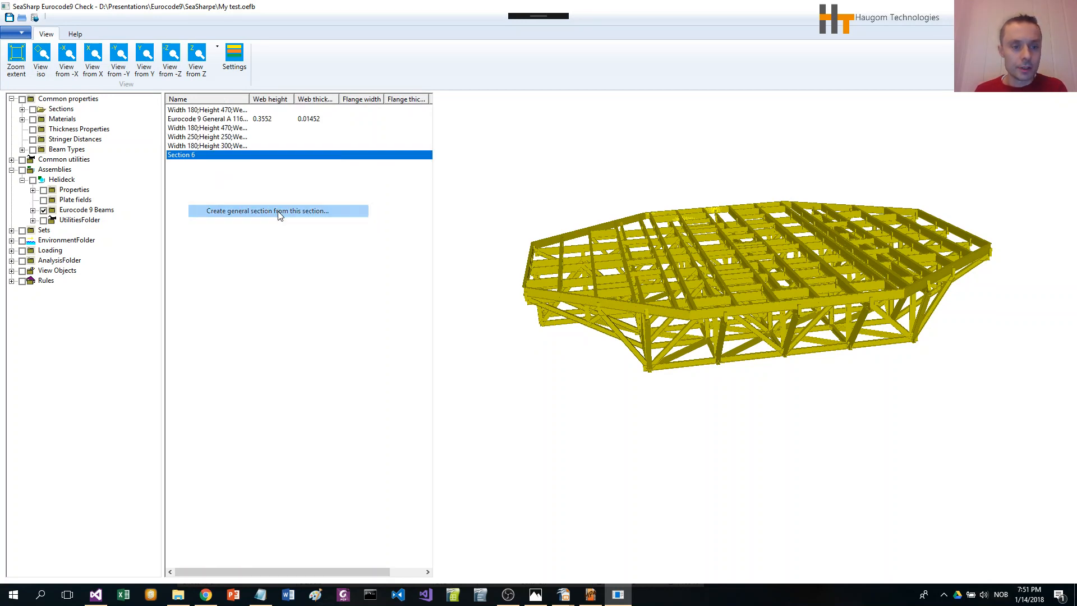
{"action": "left_click_drag", "start_coordinate": [134, 82], "coordinate": [424, 130]}
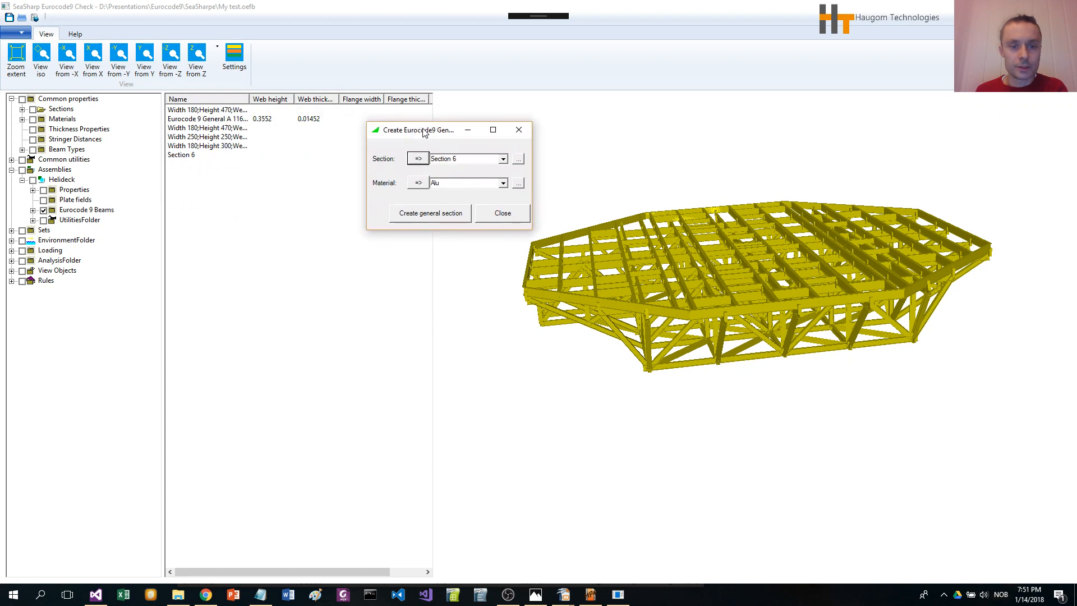
{"action": "left_click", "coordinate": [447, 216]}
{"action": "left_click", "coordinate": [505, 215]}
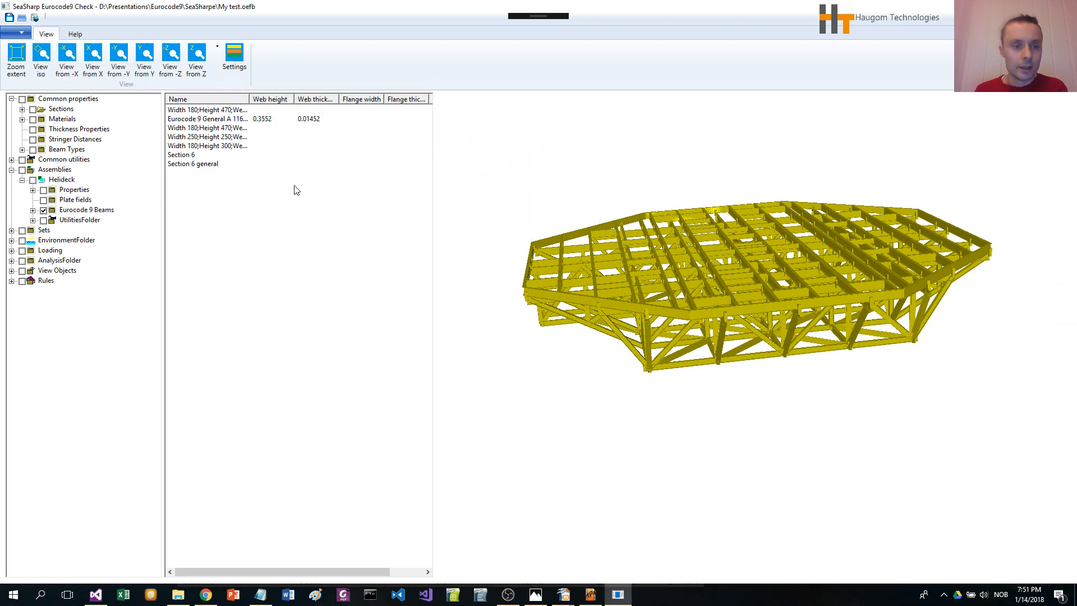
Step: Examine the computed cross-section properties of the Section 6 general section without saving changes
{"action": "left_click", "coordinate": [210, 165]}
{"action": "double_click", "coordinate": [209, 165]}
{"action": "left_click_drag", "start_coordinate": [247, 102], "coordinate": [309, 68]}
{"action": "left_click_drag", "start_coordinate": [258, 177], "coordinate": [385, 178]}
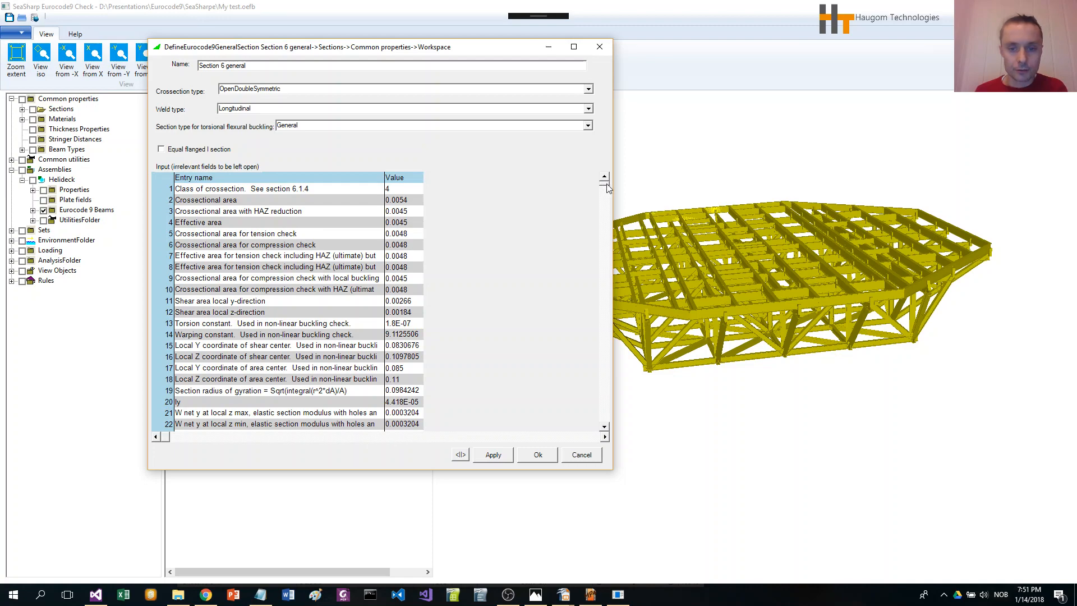
{"action": "left_click_drag", "start_coordinate": [607, 185], "coordinate": [608, 427]}
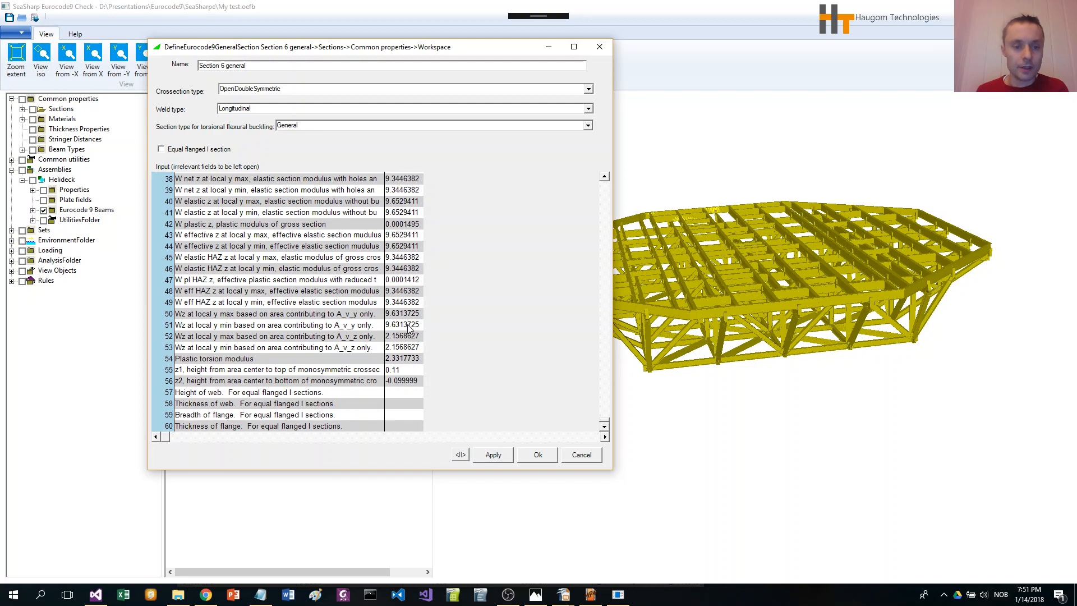
{"action": "left_click_drag", "start_coordinate": [608, 422], "coordinate": [606, 178]}
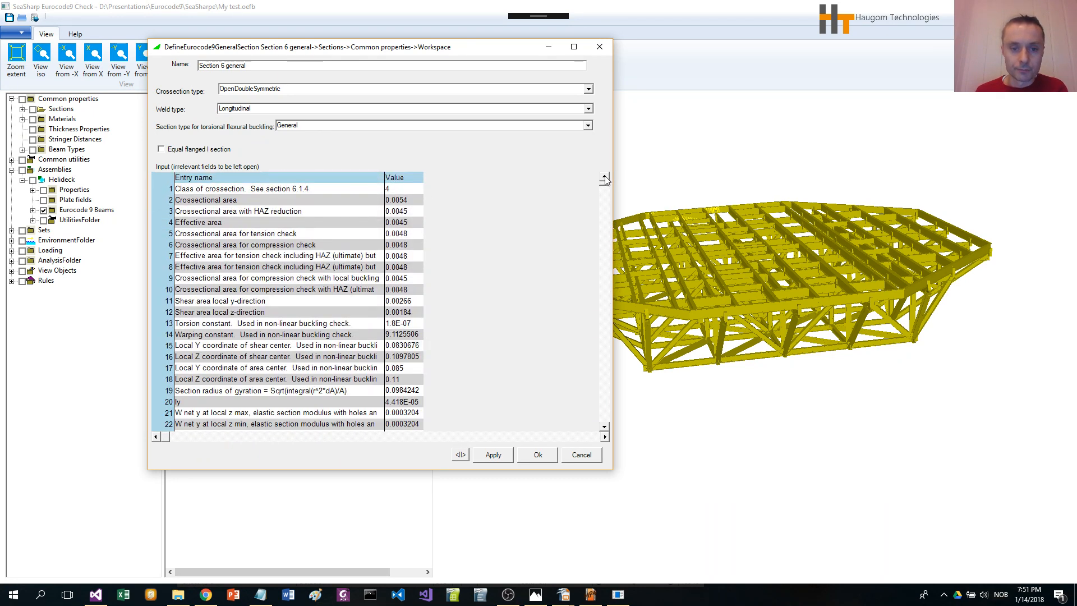
{"action": "left_click_drag", "start_coordinate": [385, 178], "coordinate": [531, 194]}
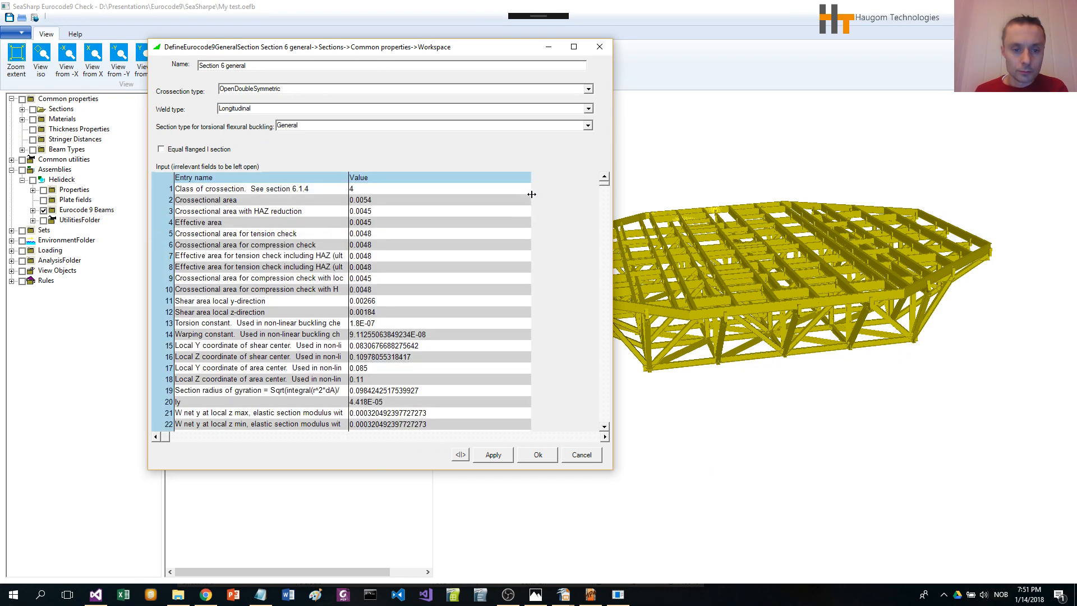
{"action": "left_click_drag", "start_coordinate": [604, 187], "coordinate": [611, 295]}
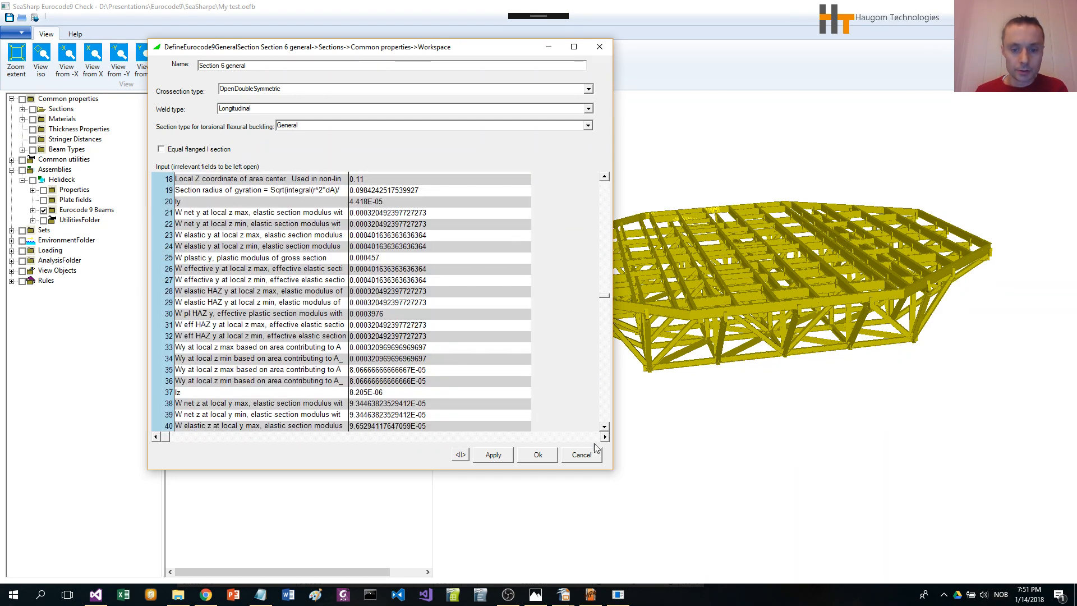
{"action": "left_click", "coordinate": [593, 459]}
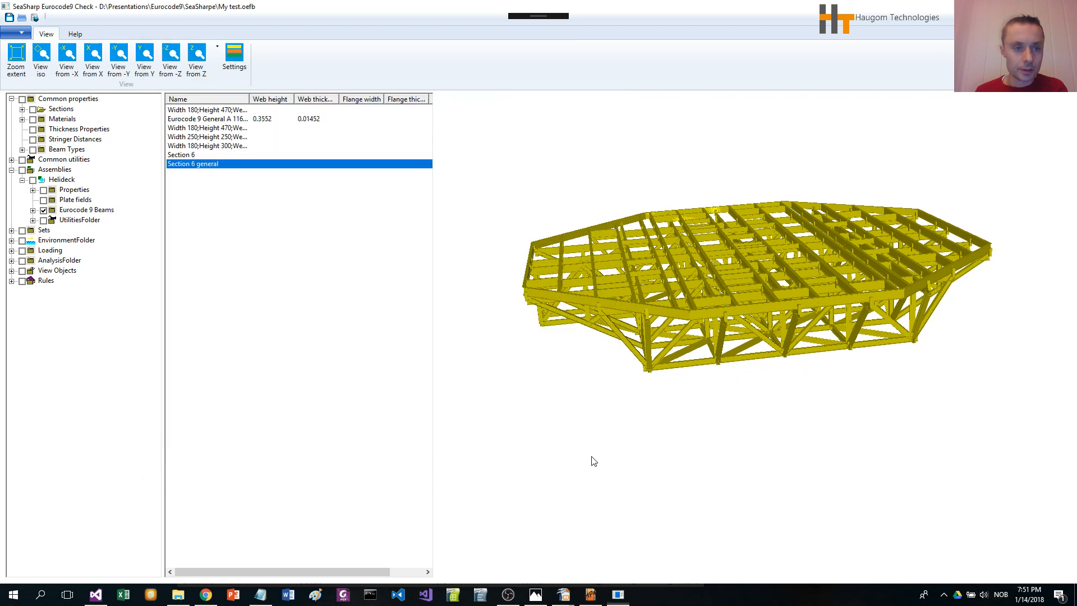
Step: Open the HAZ and buckling reductions viewer for Section 6 and choose the Yield HAZ reduced reduction type
{"action": "right_click", "coordinate": [195, 156]}
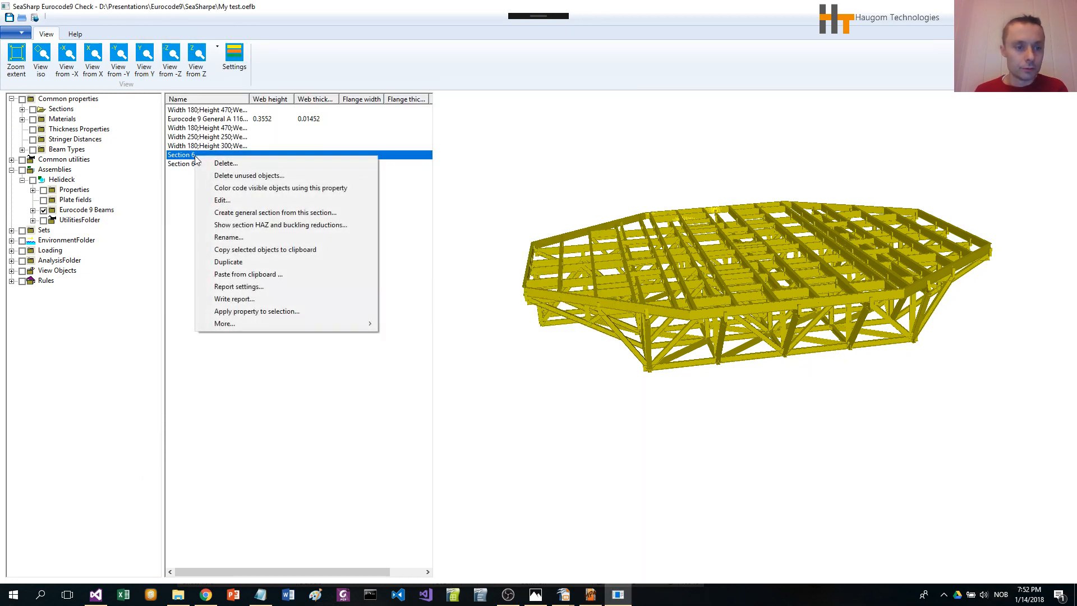
{"action": "left_click", "coordinate": [294, 230]}
{"action": "left_click_drag", "start_coordinate": [281, 110], "coordinate": [420, 52]}
{"action": "left_click_drag", "start_coordinate": [584, 247], "coordinate": [836, 534]}
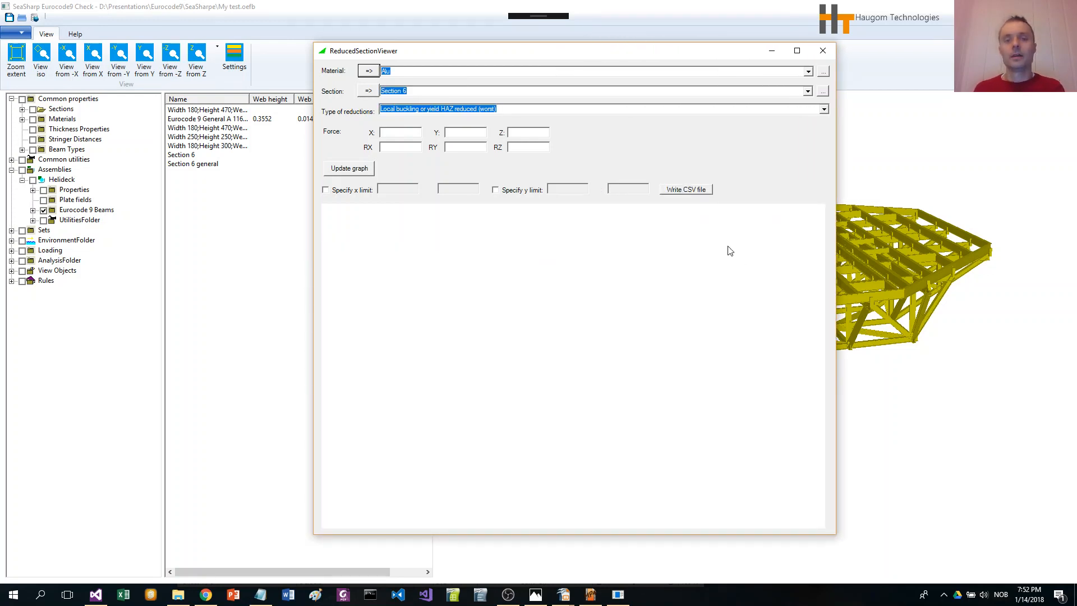
{"action": "left_click", "coordinate": [824, 109]}
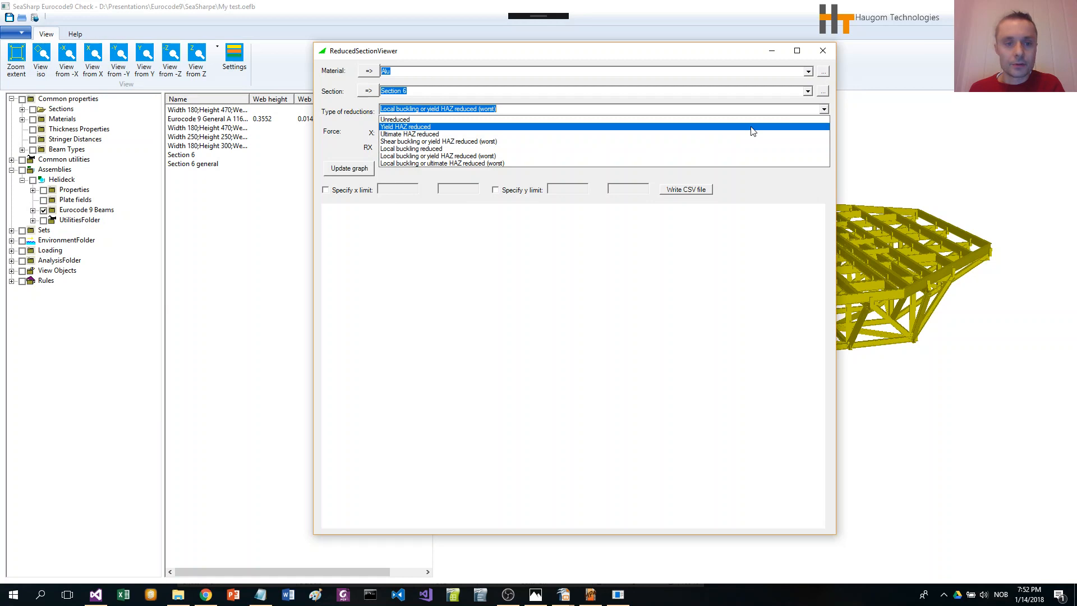
{"action": "left_click", "coordinate": [753, 128]}
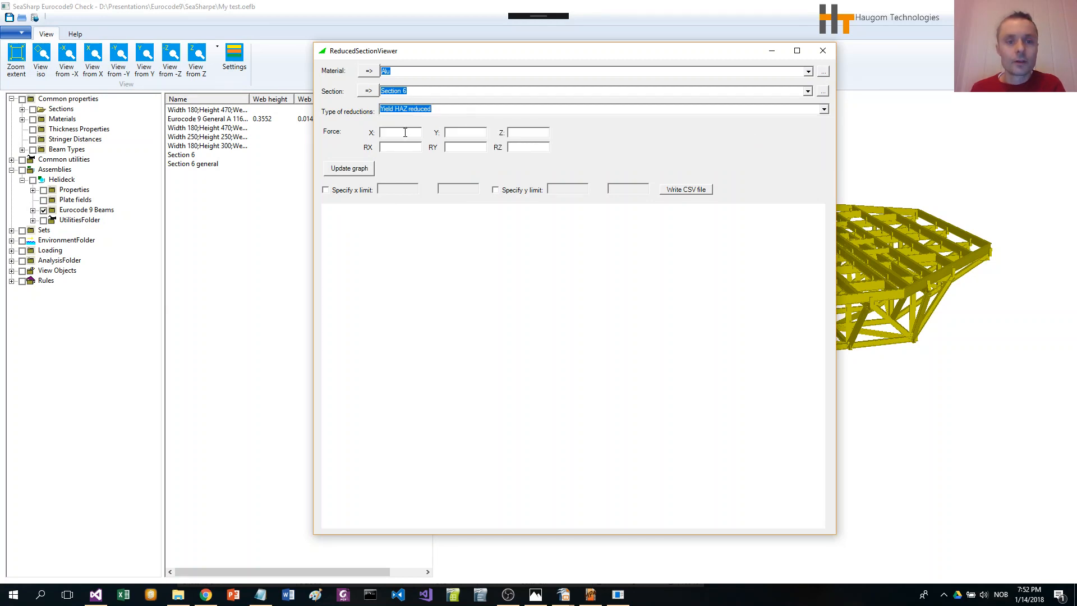
Step: Plot the reduced Section 6 for force X 6000 with Y, Z, RX, RY and RZ at 0, then close the viewer
{"action": "left_click", "coordinate": [405, 132]}
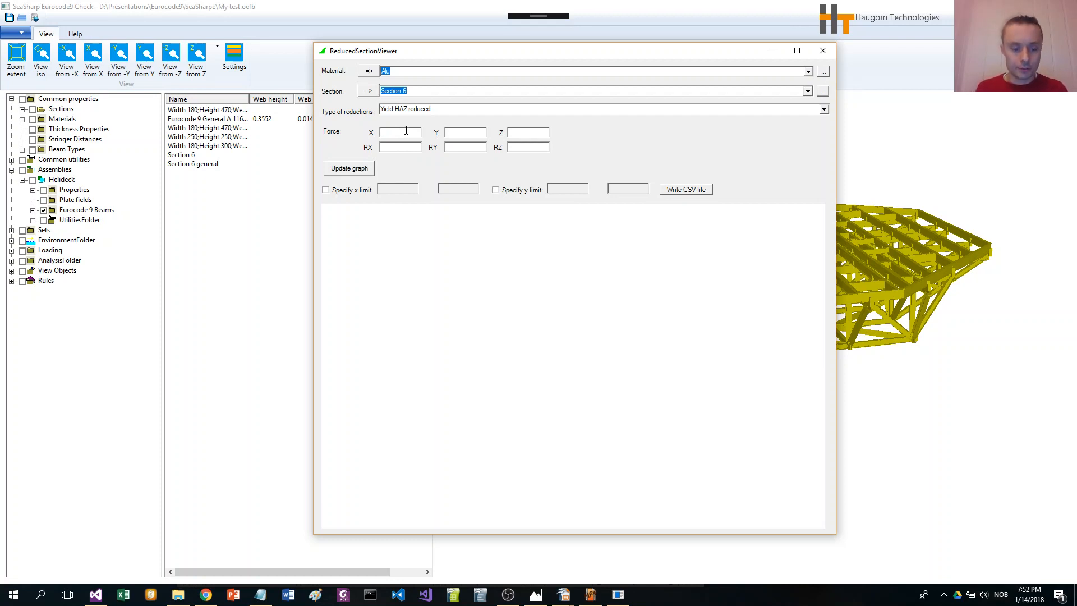
{"action": "type", "text": "60"}
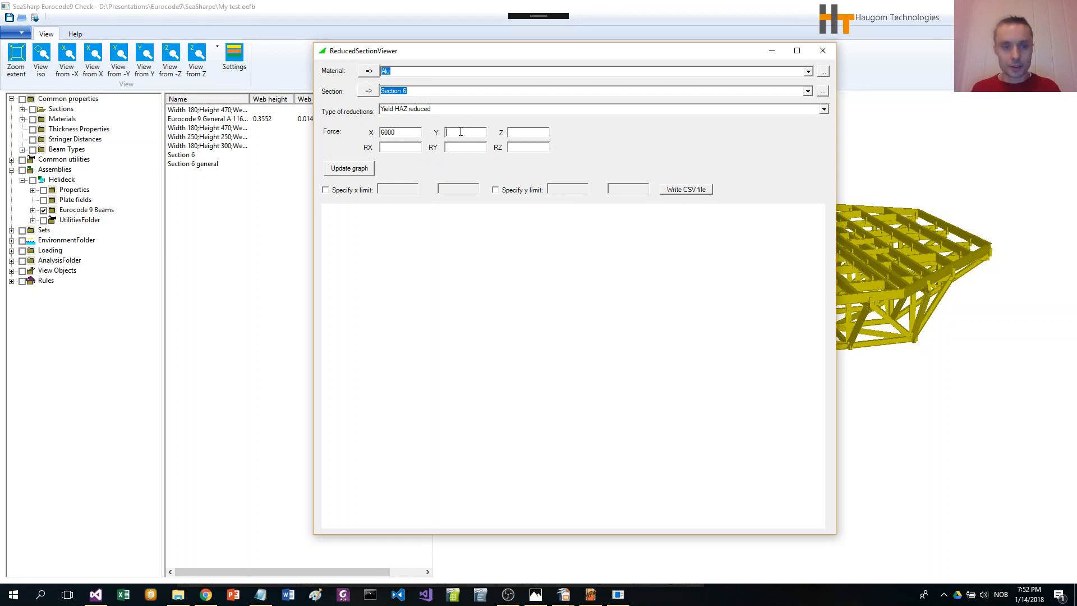
{"action": "type", "text": "0"}
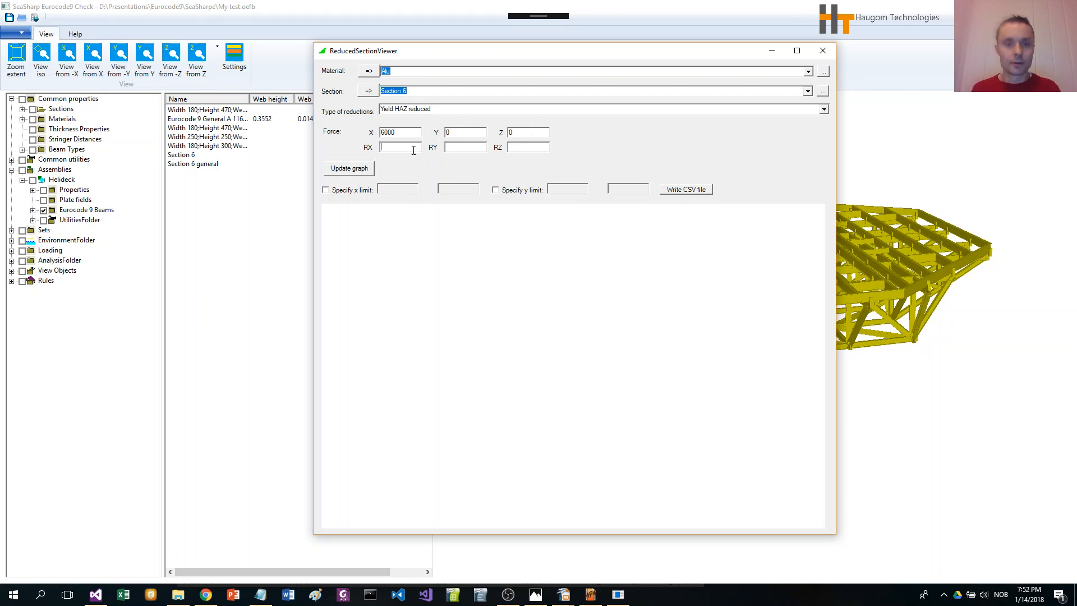
{"action": "type", "text": "0"}
{"action": "left_click", "coordinate": [513, 147]}
{"action": "type", "text": "0"}
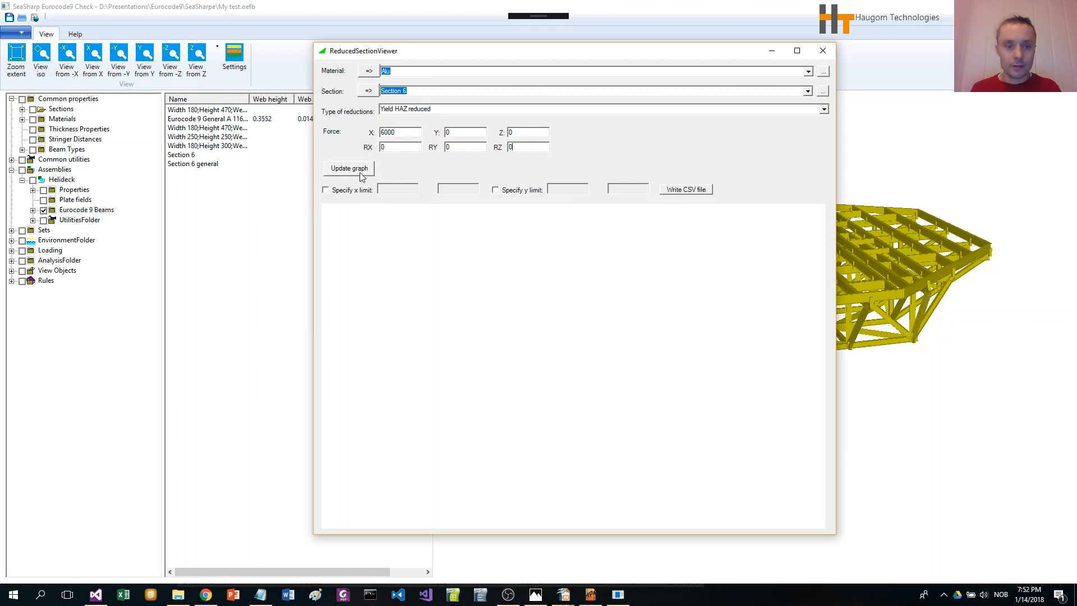
{"action": "left_click", "coordinate": [353, 170]}
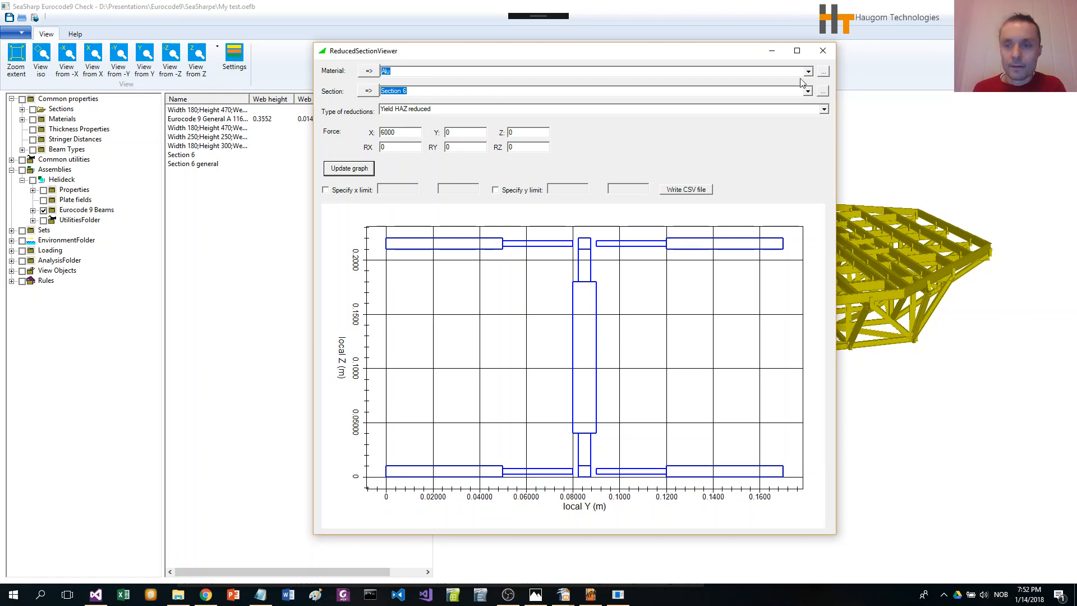
{"action": "left_click", "coordinate": [827, 51]}
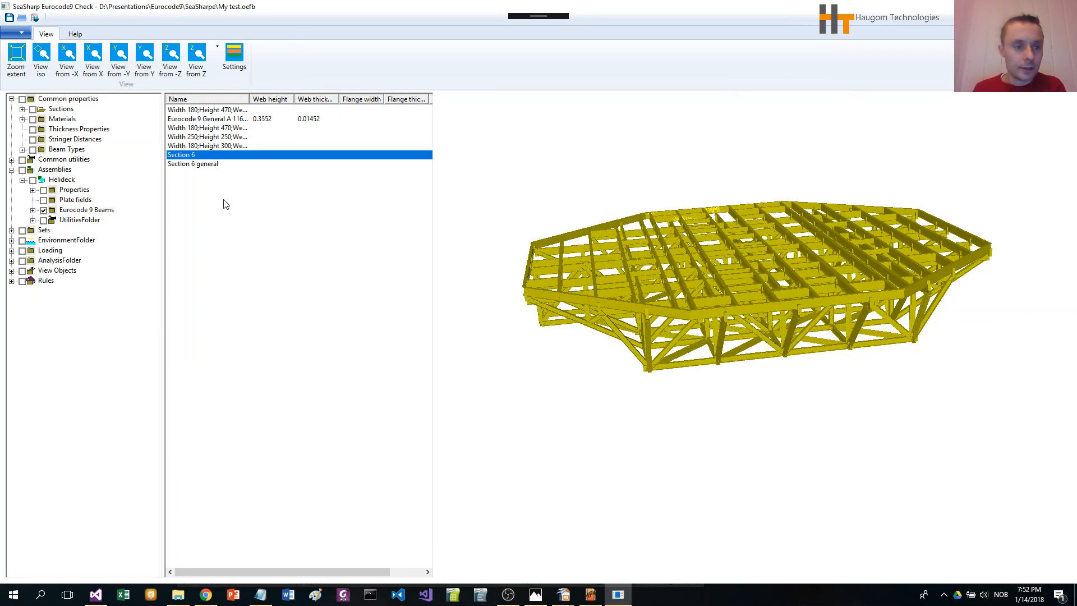
Step: Select all beams using the Eurocode 9 General A 11600 section in the 3D view and apply Section 6 to them
{"action": "left_click", "coordinate": [203, 119]}
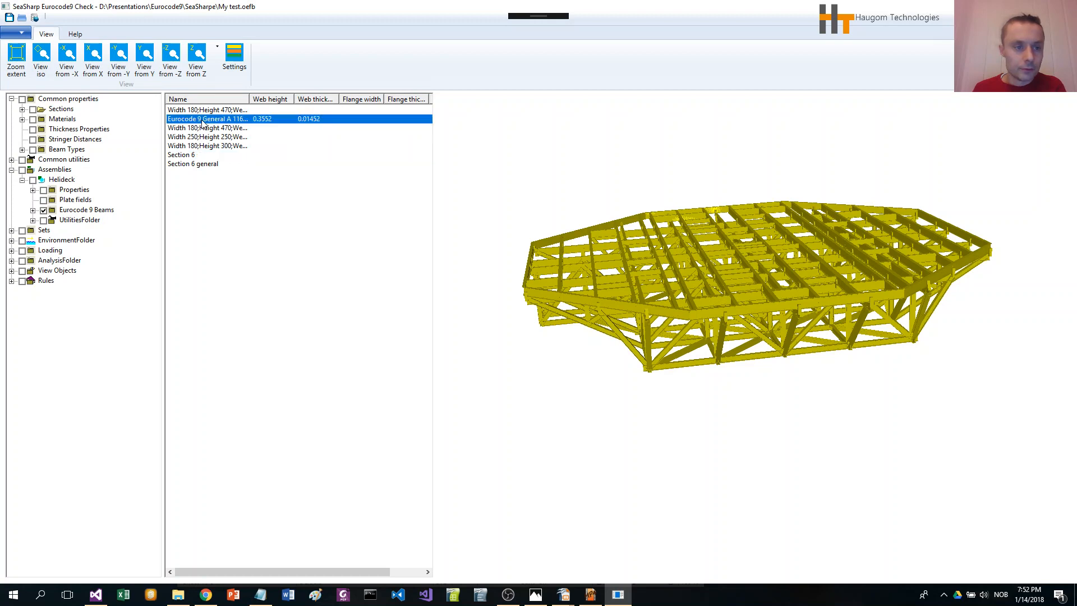
{"action": "left_click_drag", "start_coordinate": [249, 99], "coordinate": [300, 99]}
{"action": "right_click", "coordinate": [255, 121]}
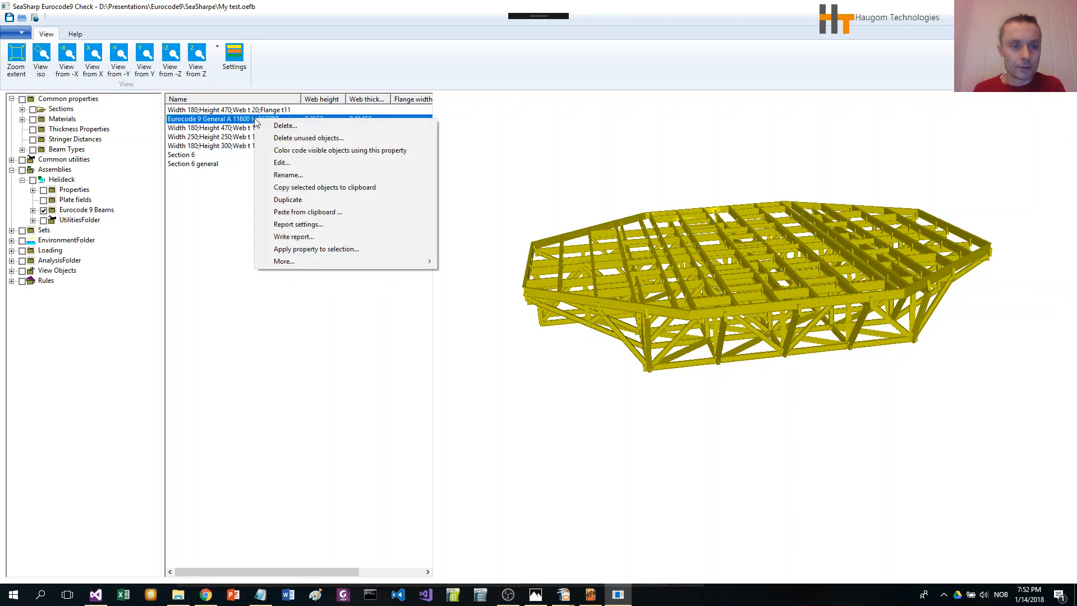
{"action": "mouse_move", "coordinate": [339, 263]}
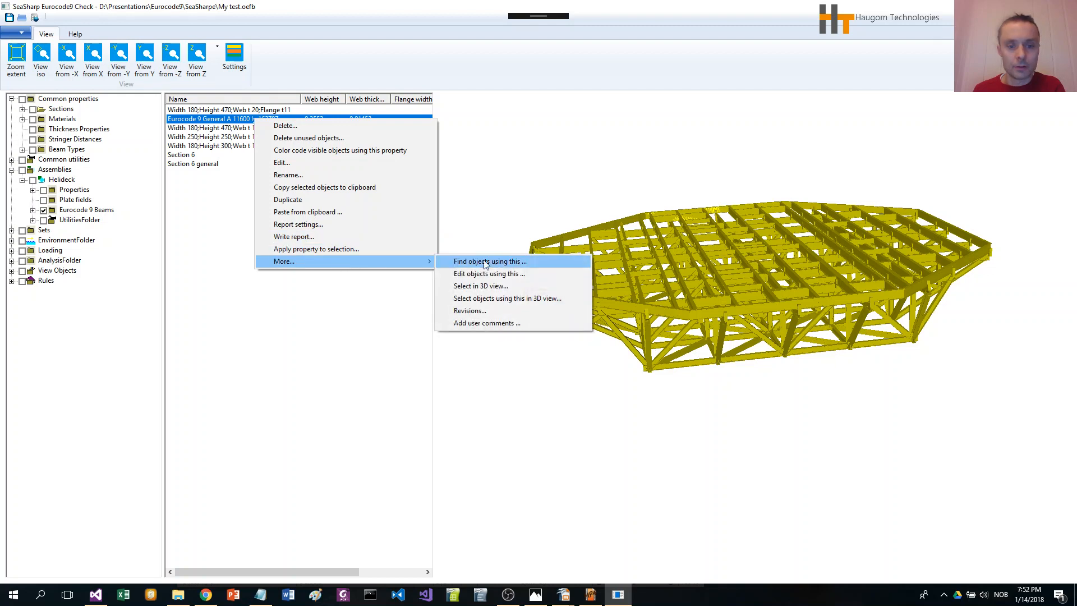
{"action": "left_click", "coordinate": [496, 301]}
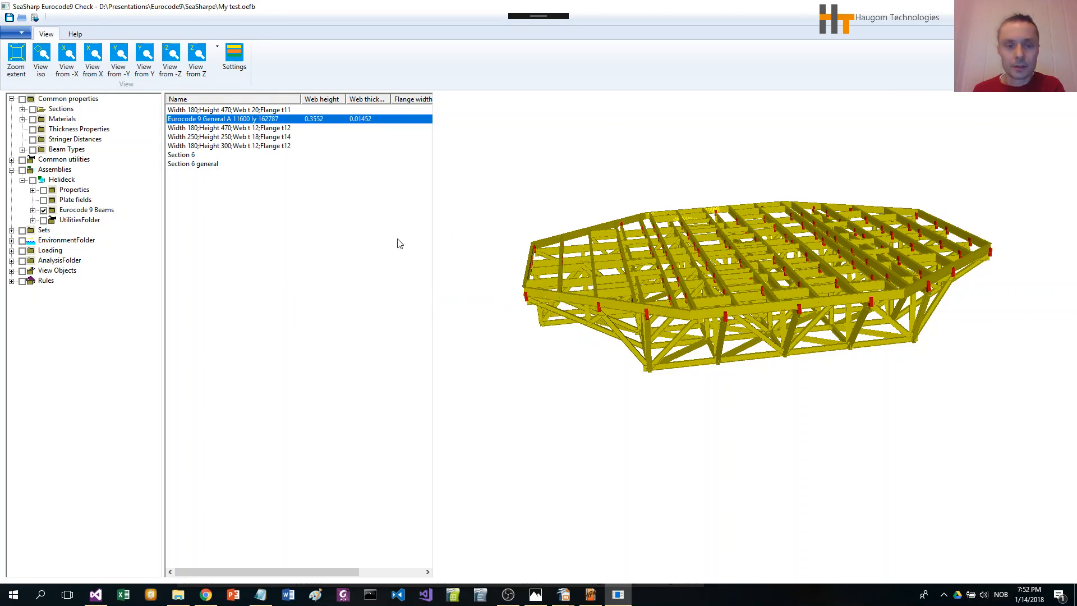
{"action": "right_click", "coordinate": [192, 157]}
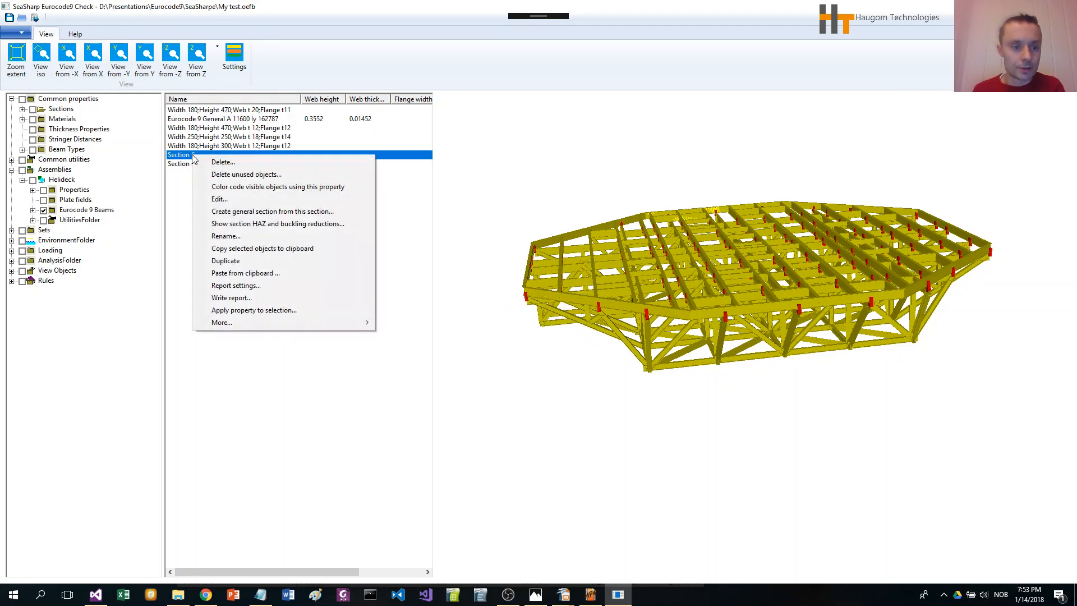
{"action": "left_click", "coordinate": [260, 312]}
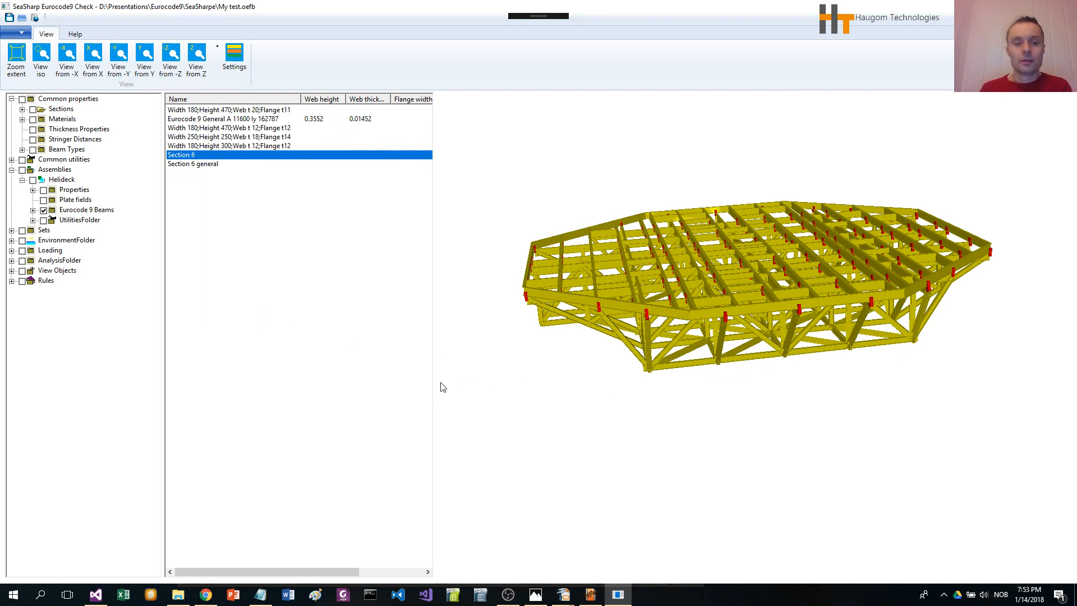
Step: Clear the beam selection and list the available beam types
{"action": "left_click", "coordinate": [530, 374]}
{"action": "left_click_drag", "start_coordinate": [731, 364], "coordinate": [714, 194]}
{"action": "scroll", "coordinate": [688, 203], "scroll_direction": "up", "scroll_amount": 5}
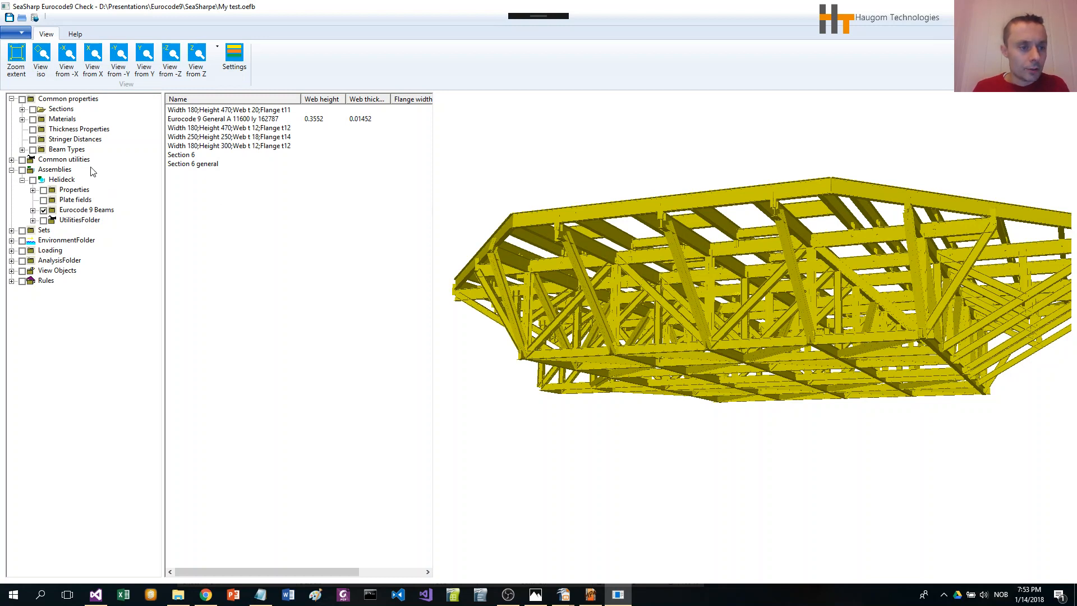
{"action": "left_click", "coordinate": [69, 149]}
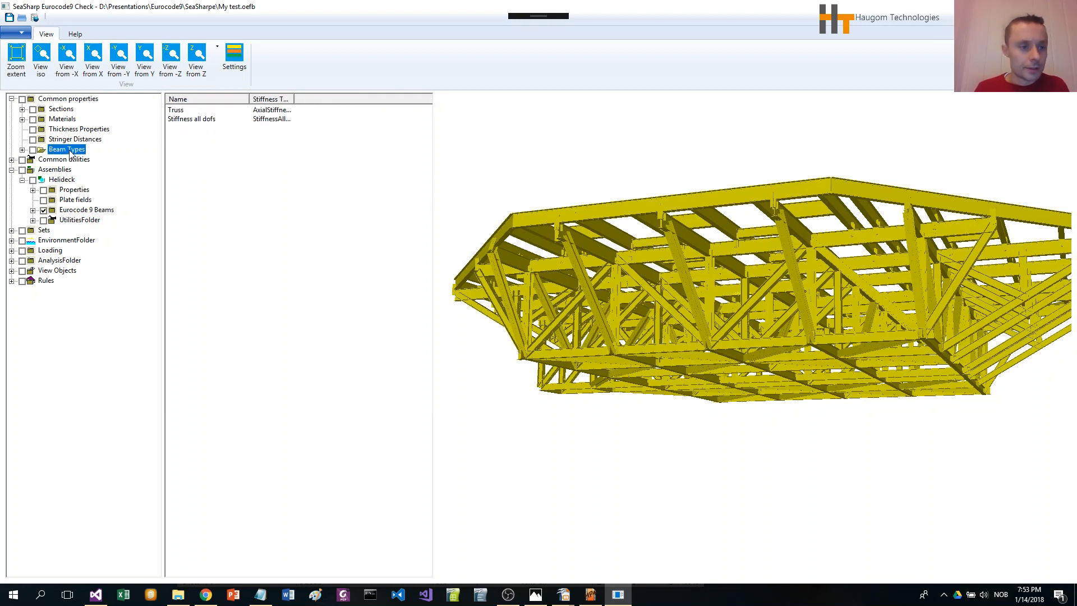
{"action": "left_click_drag", "start_coordinate": [249, 100], "coordinate": [251, 99]}
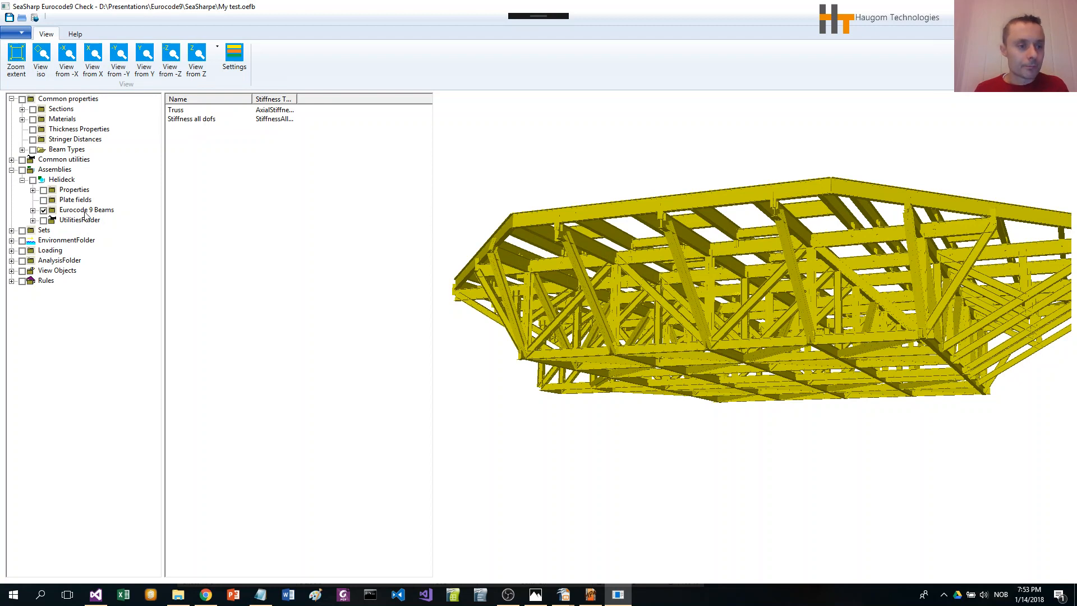
Step: Open the Eurocode 9 beam definition of a diagonal brace and inspect its End1 point coordinates without saving
{"action": "left_click", "coordinate": [579, 262]}
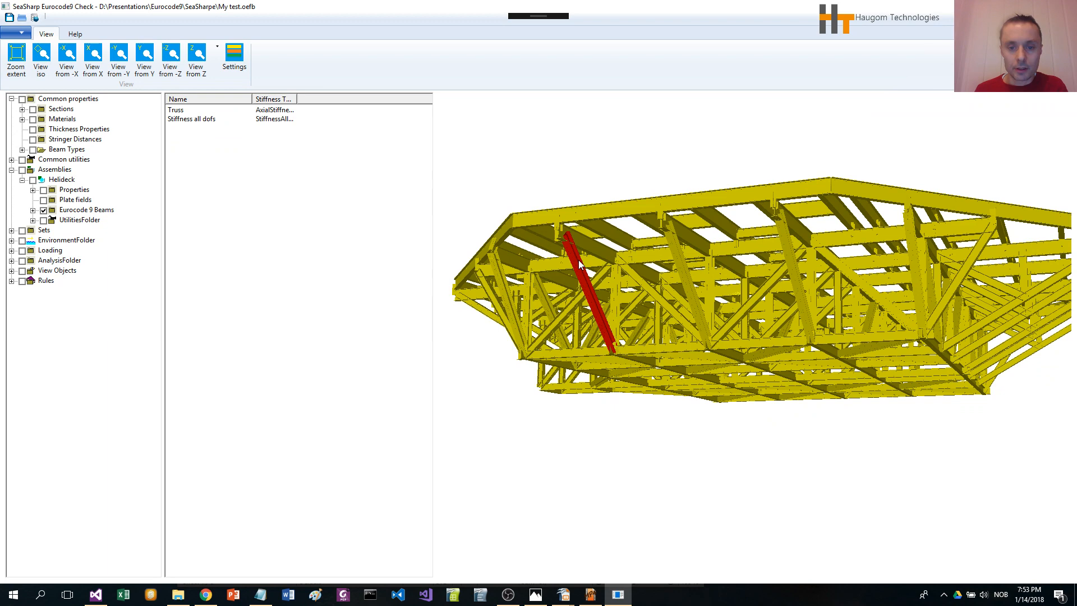
{"action": "right_click", "coordinate": [580, 263]}
{"action": "left_click", "coordinate": [624, 318]}
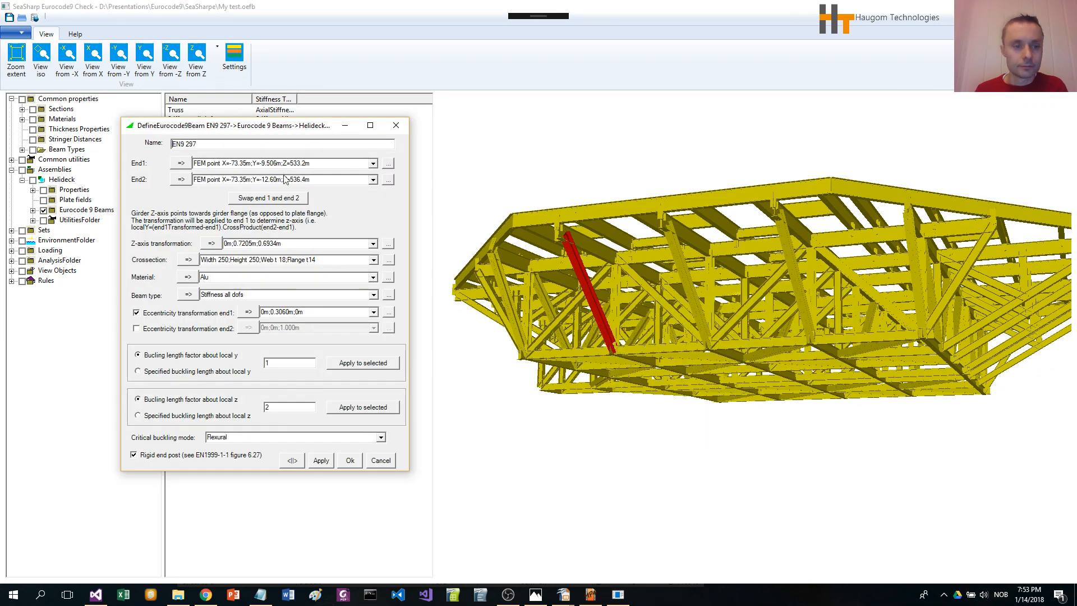
{"action": "left_click_drag", "start_coordinate": [211, 129], "coordinate": [576, 68]}
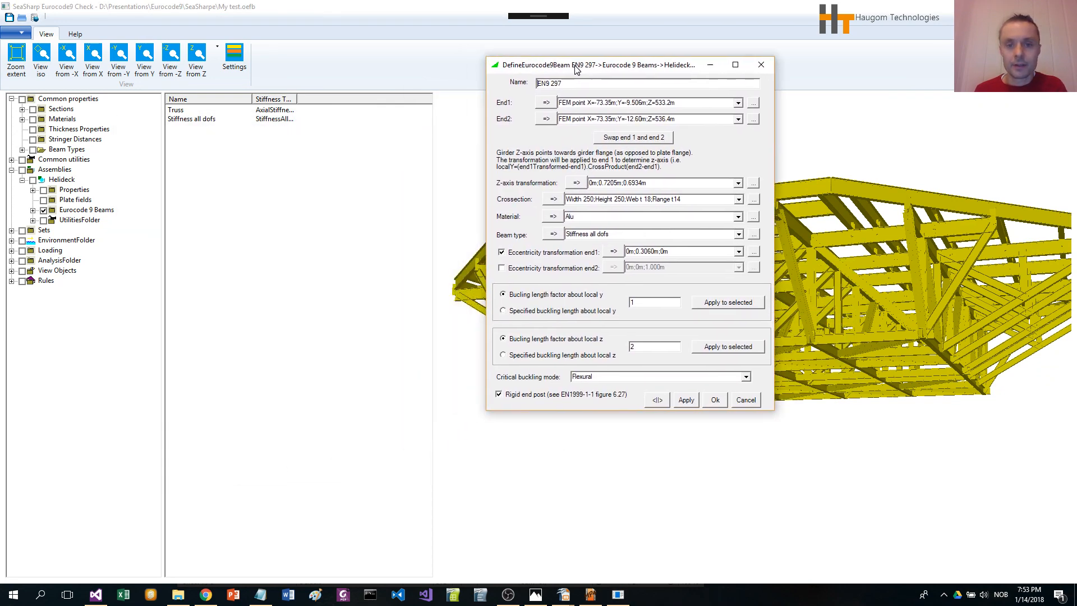
{"action": "left_click_drag", "start_coordinate": [774, 157], "coordinate": [885, 151]}
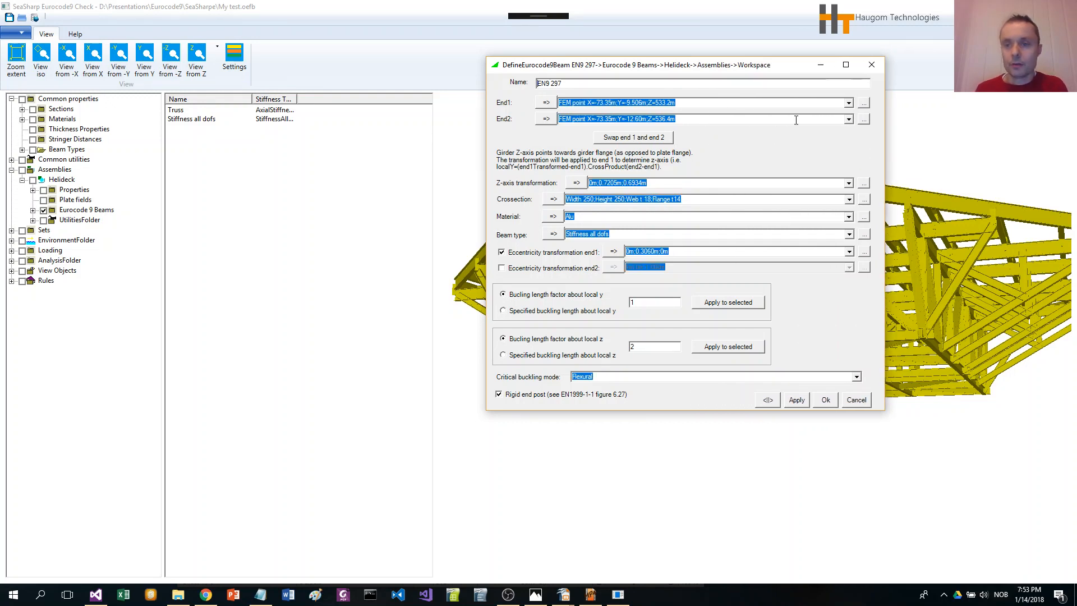
{"action": "left_click", "coordinate": [863, 105]}
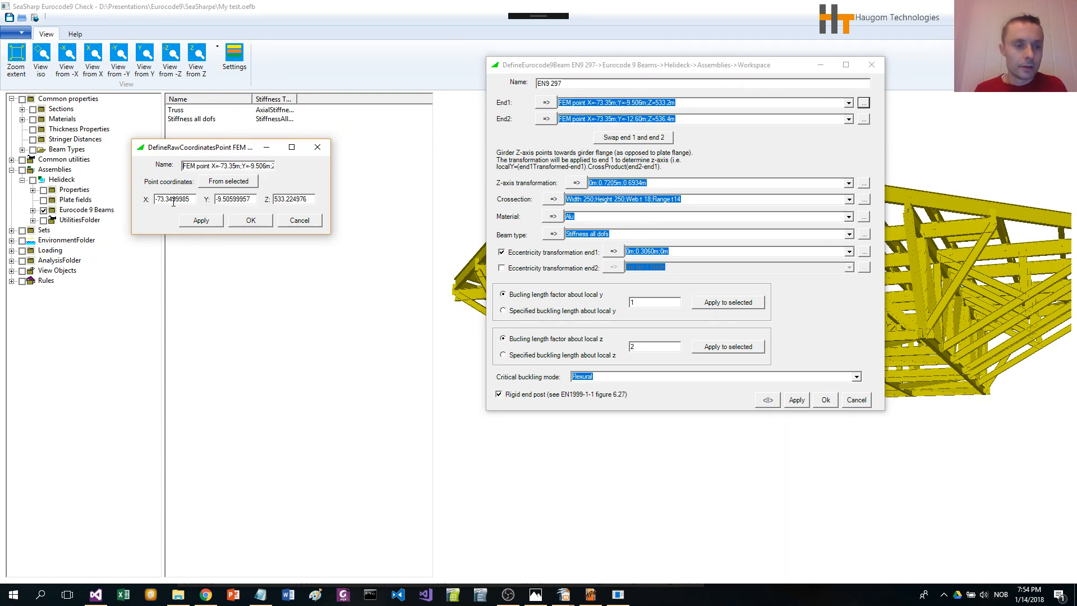
{"action": "left_click_drag", "start_coordinate": [179, 149], "coordinate": [175, 149]}
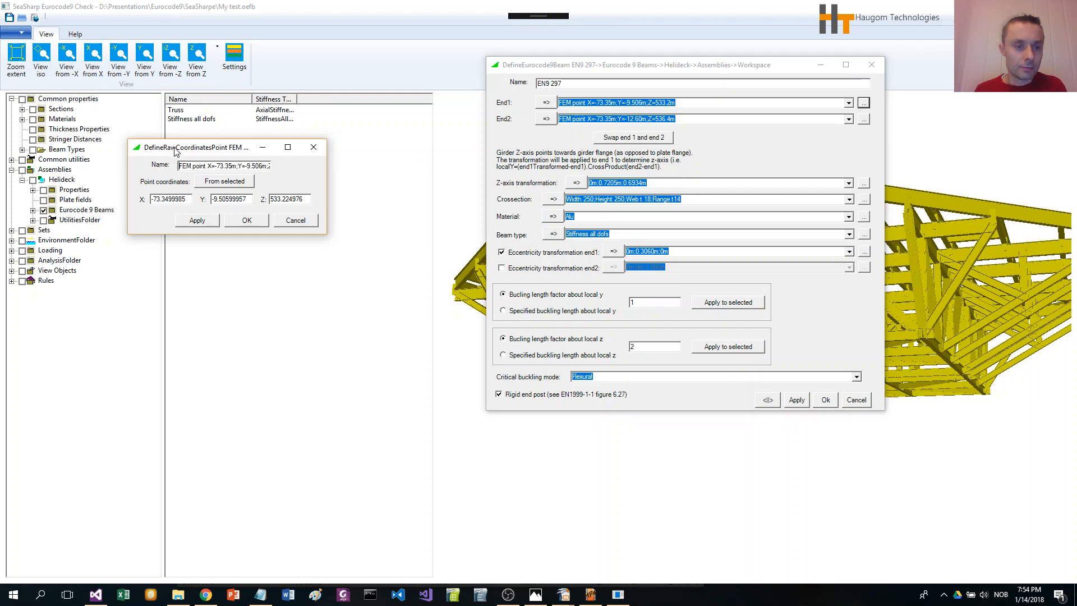
{"action": "left_click", "coordinate": [295, 221]}
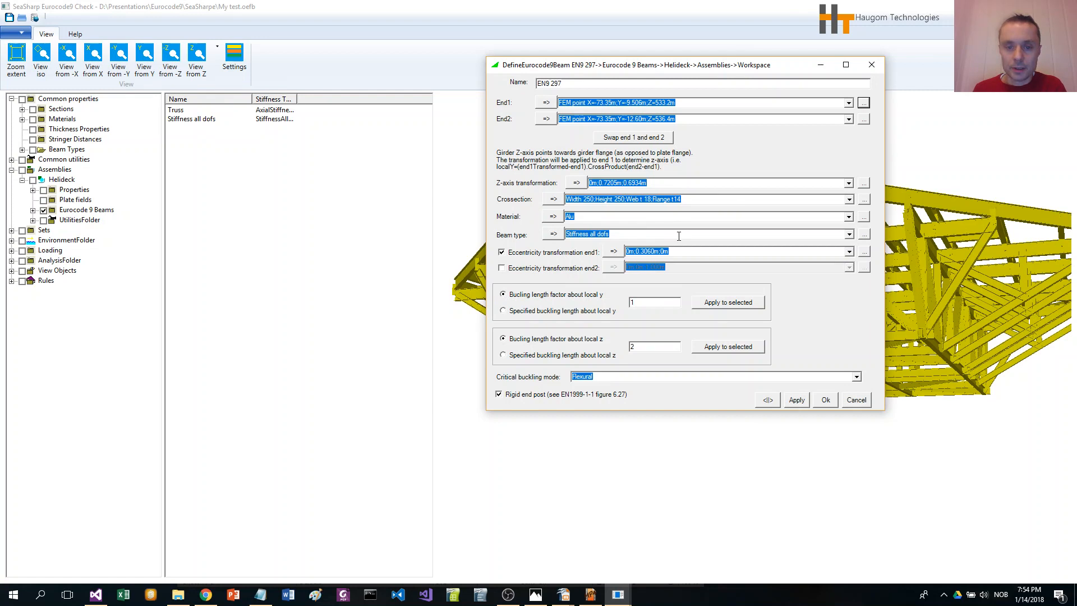
Step: Review the beam type options and the beam local coordinate system image in Photos
{"action": "left_click", "coordinate": [851, 238]}
{"action": "left_click", "coordinate": [808, 249]}
{"action": "left_click_drag", "start_coordinate": [697, 70], "coordinate": [675, 60]}
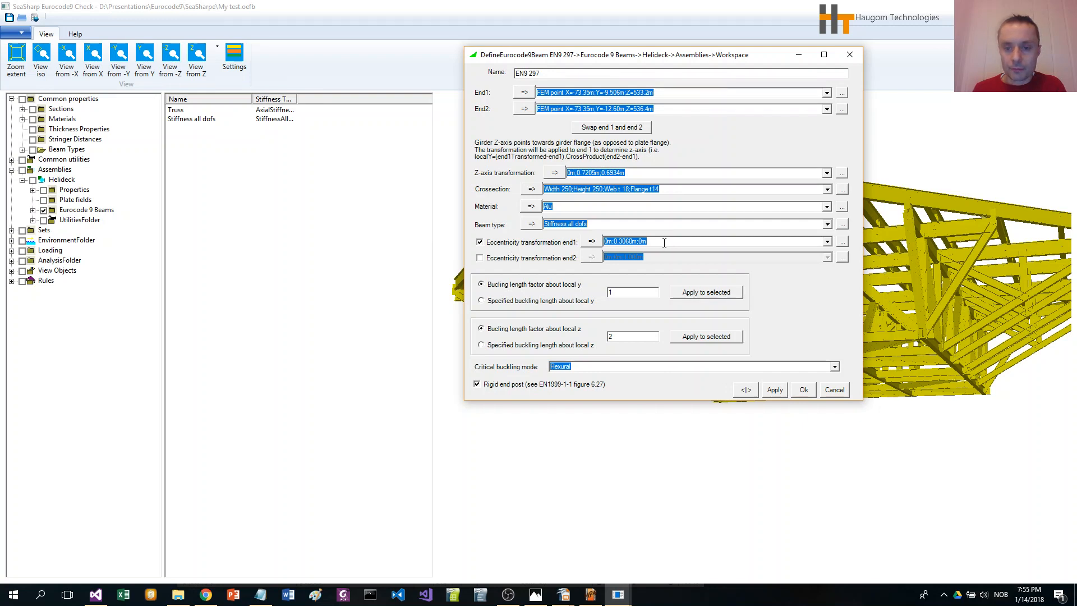
{"action": "left_click_drag", "start_coordinate": [685, 54], "coordinate": [589, 36]}
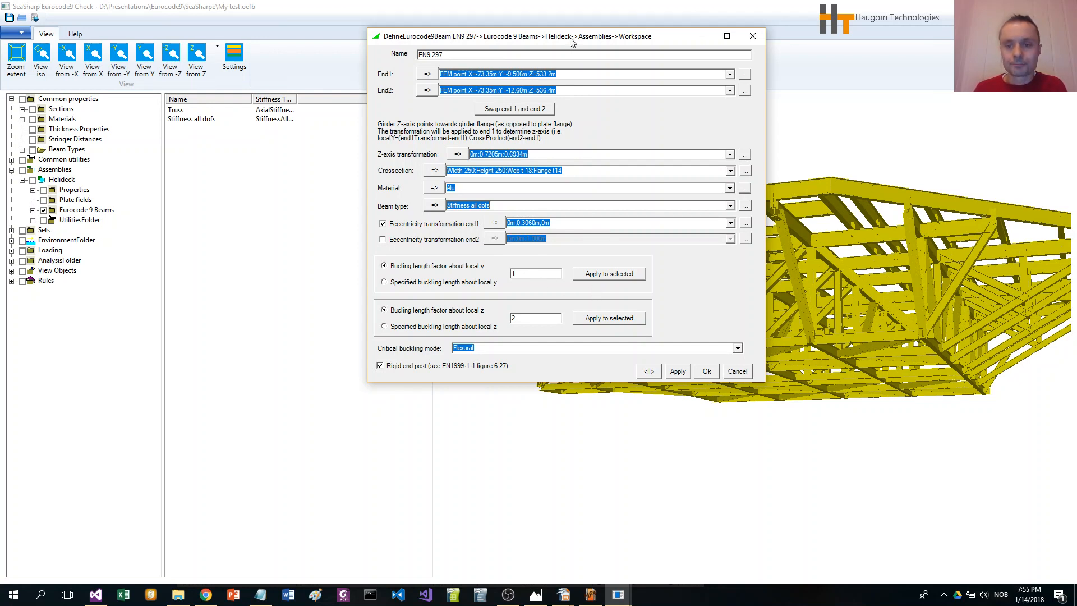
{"action": "left_click_drag", "start_coordinate": [572, 39], "coordinate": [465, 36]}
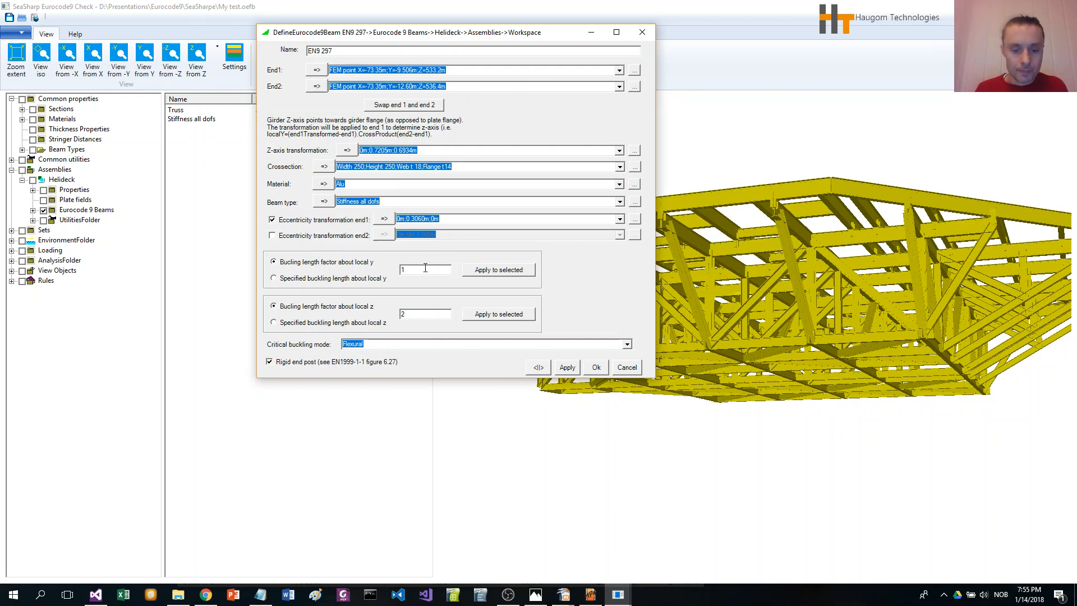
{"action": "left_click", "coordinate": [537, 598]}
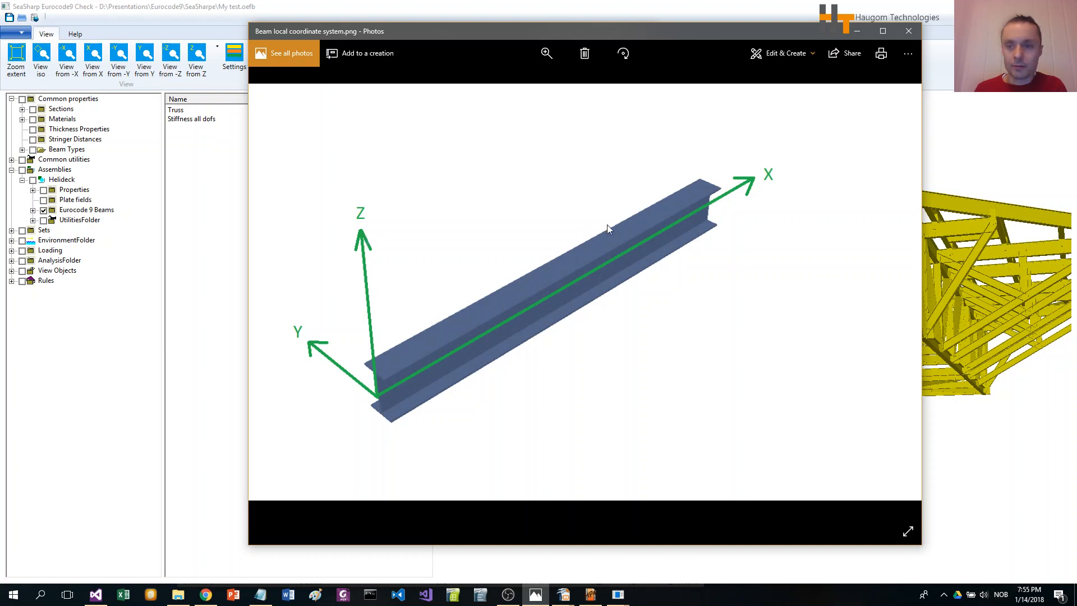
{"action": "left_click", "coordinate": [857, 32]}
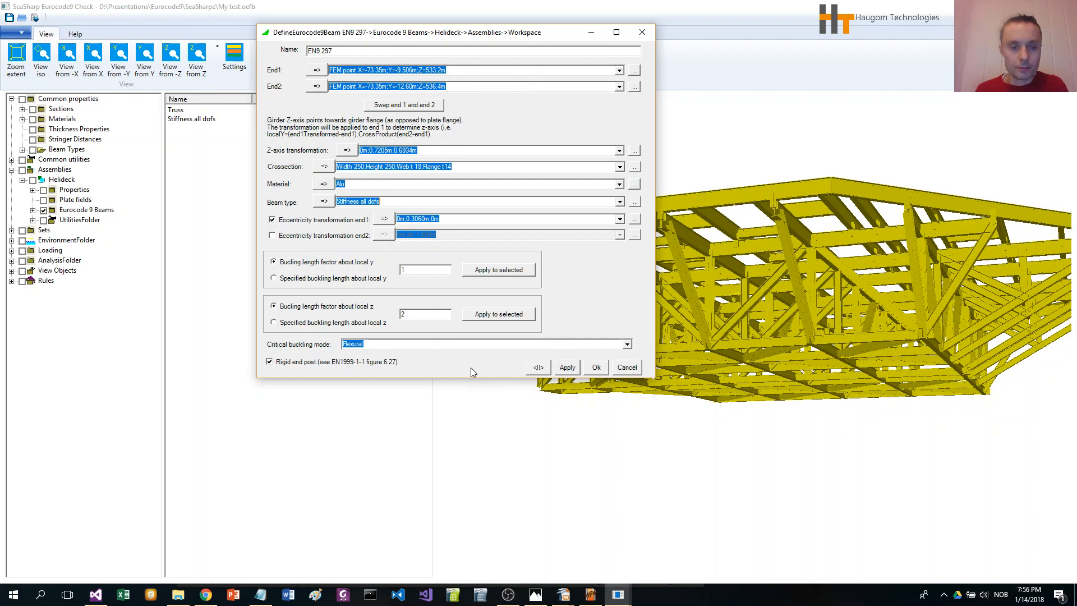
Step: Review the critical buckling mode and rigid end post options, then cancel the beam definition dialog
{"action": "left_click", "coordinate": [627, 344]}
{"action": "left_click", "coordinate": [557, 355]}
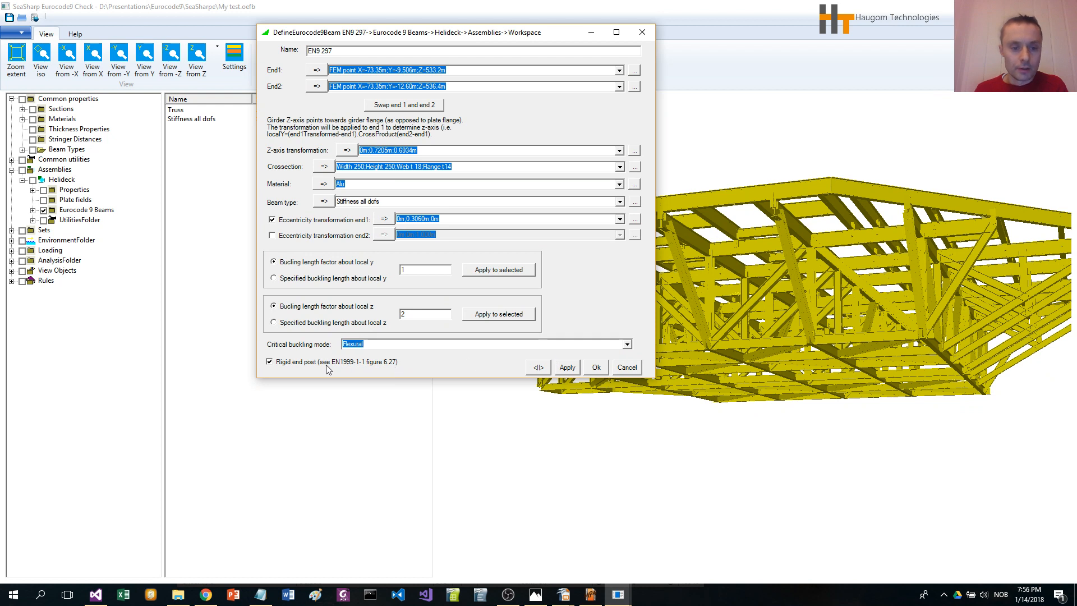
{"action": "left_click", "coordinate": [269, 362]}
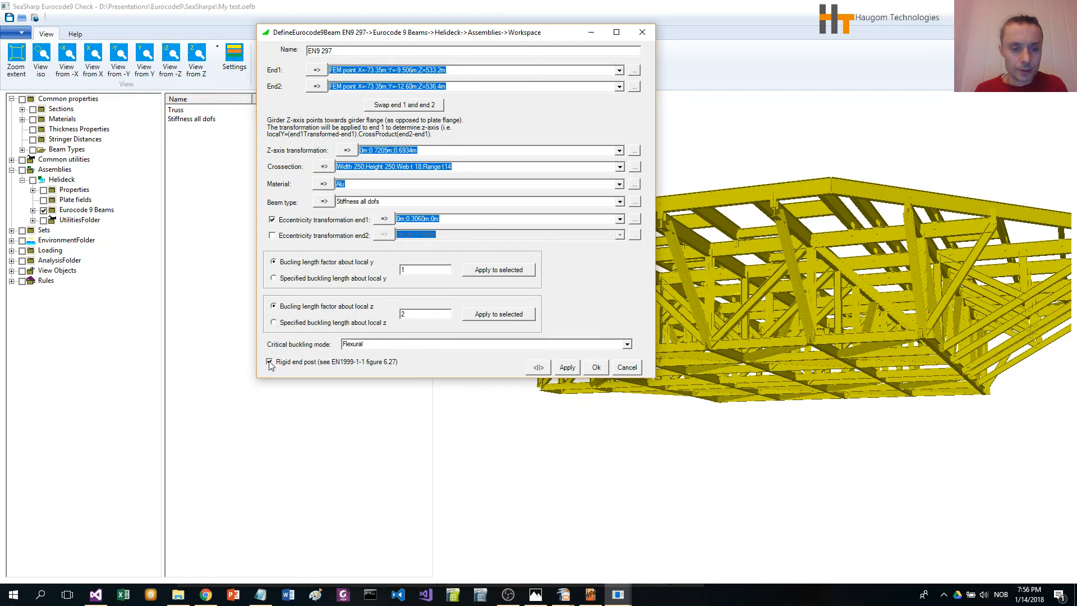
{"action": "left_click", "coordinate": [270, 363]}
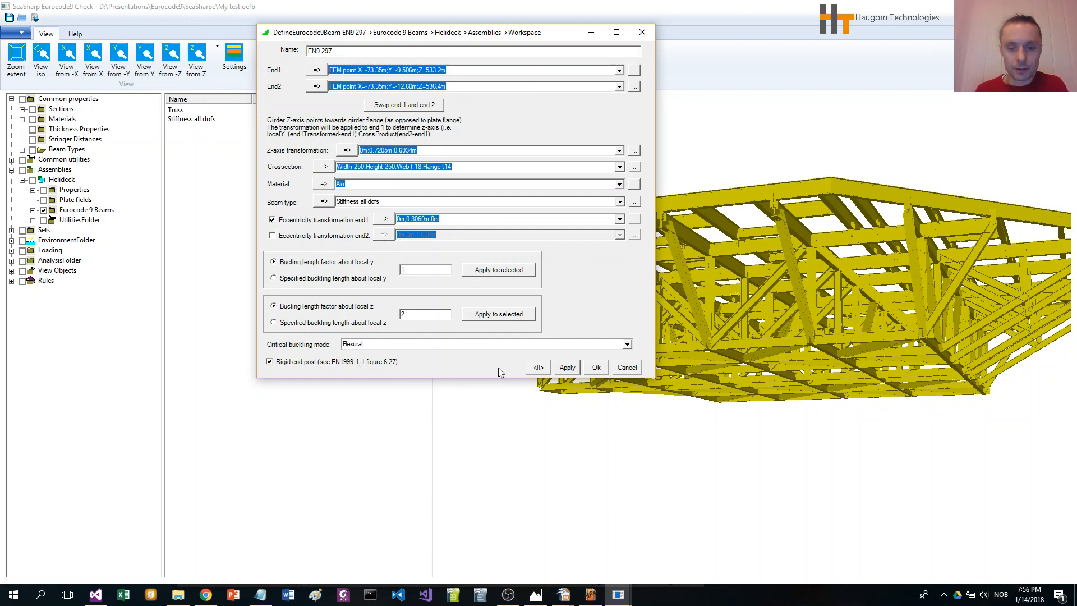
{"action": "left_click", "coordinate": [627, 367]}
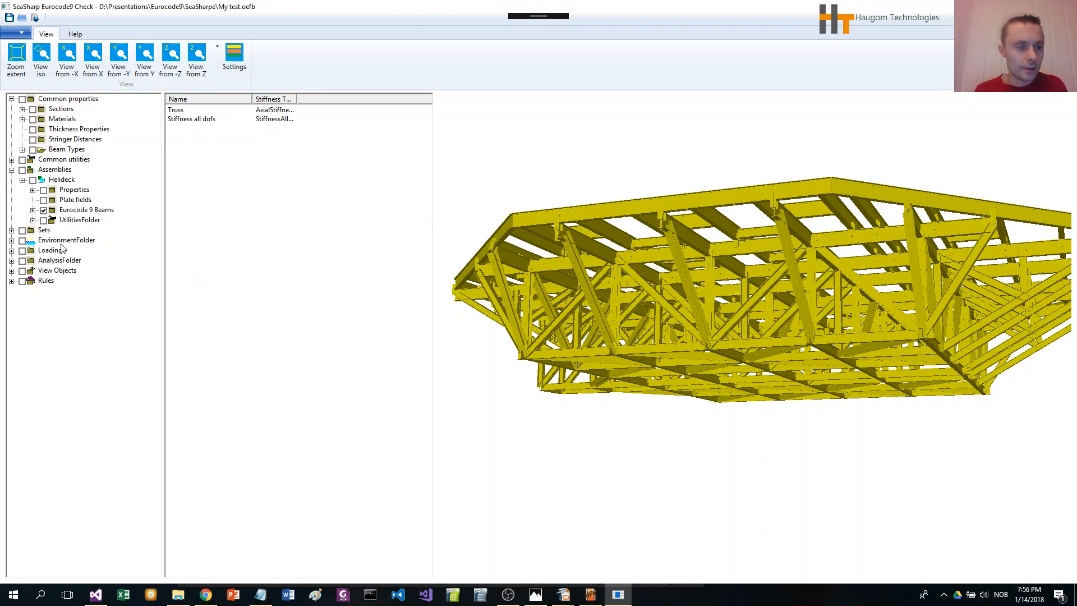
Step: Expand the assembly's utilities folder and browse its points, distances and transformations lists
{"action": "left_click", "coordinate": [33, 221]}
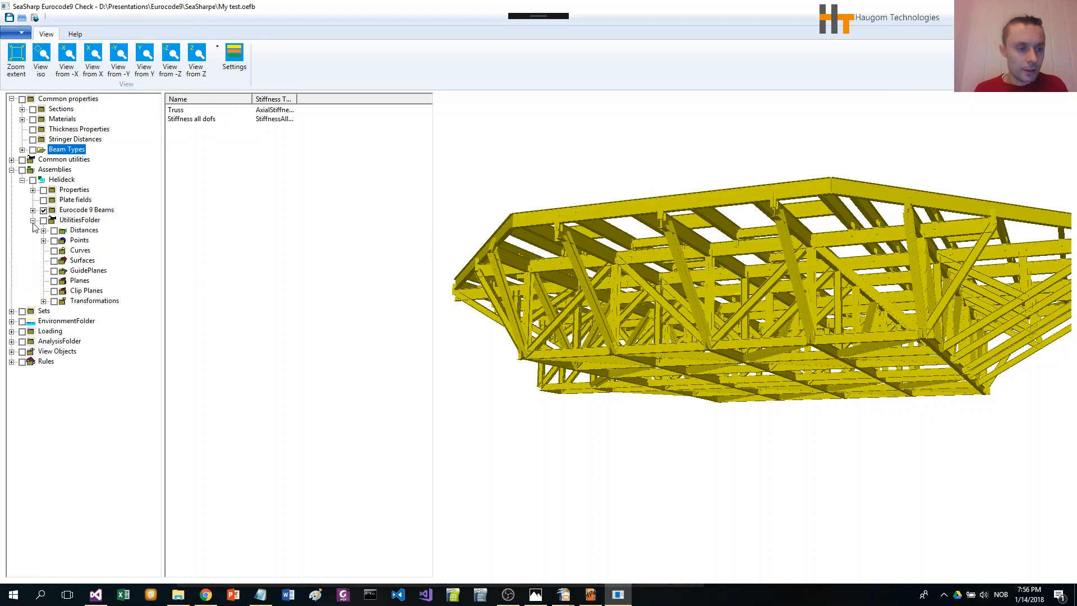
{"action": "left_click", "coordinate": [79, 240]}
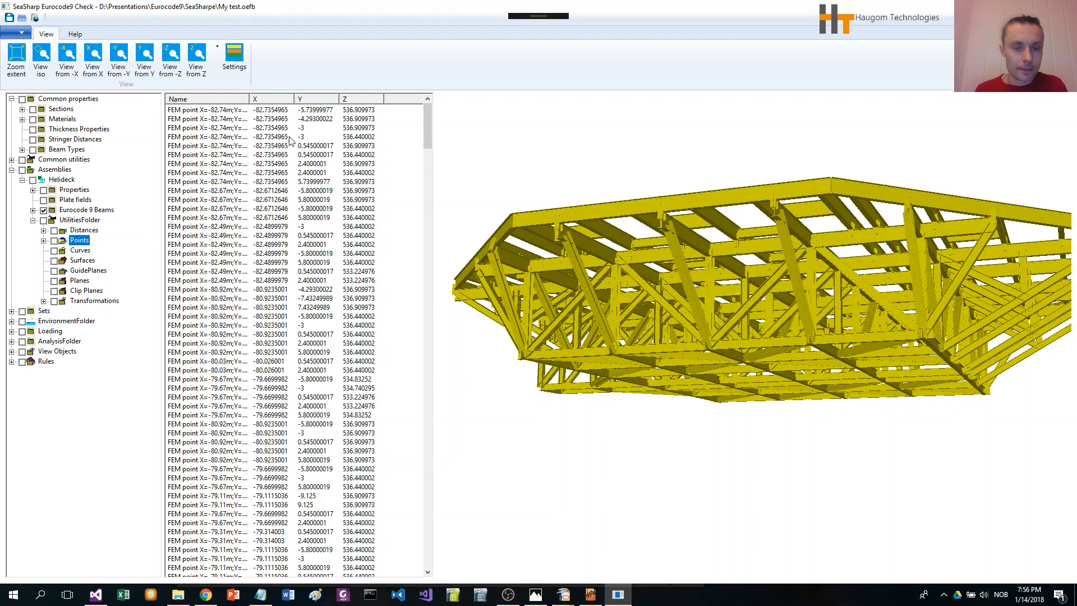
{"action": "left_click", "coordinate": [84, 231]}
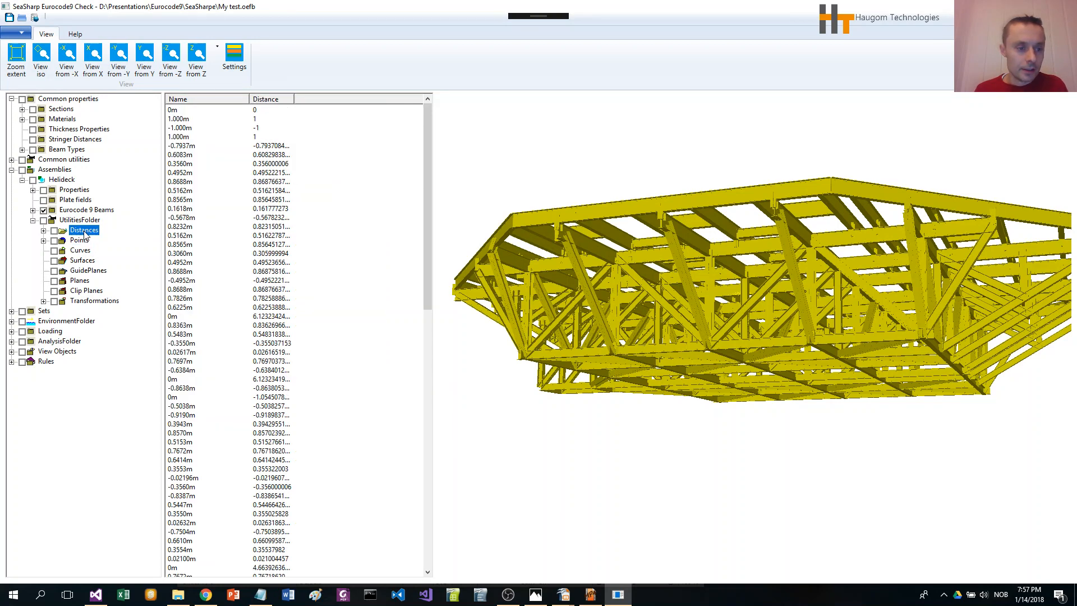
{"action": "left_click", "coordinate": [97, 303]}
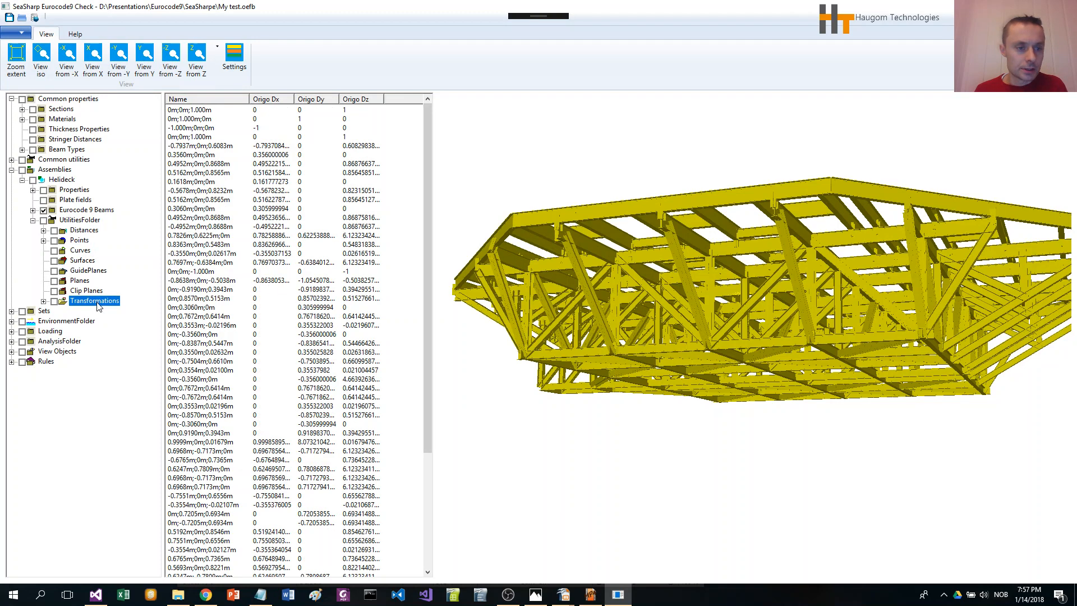
Step: Open a transformation's translation definition to inspect its X, Y and Z distances, cancel it, and collapse the utilities folder
{"action": "double_click", "coordinate": [214, 200]}
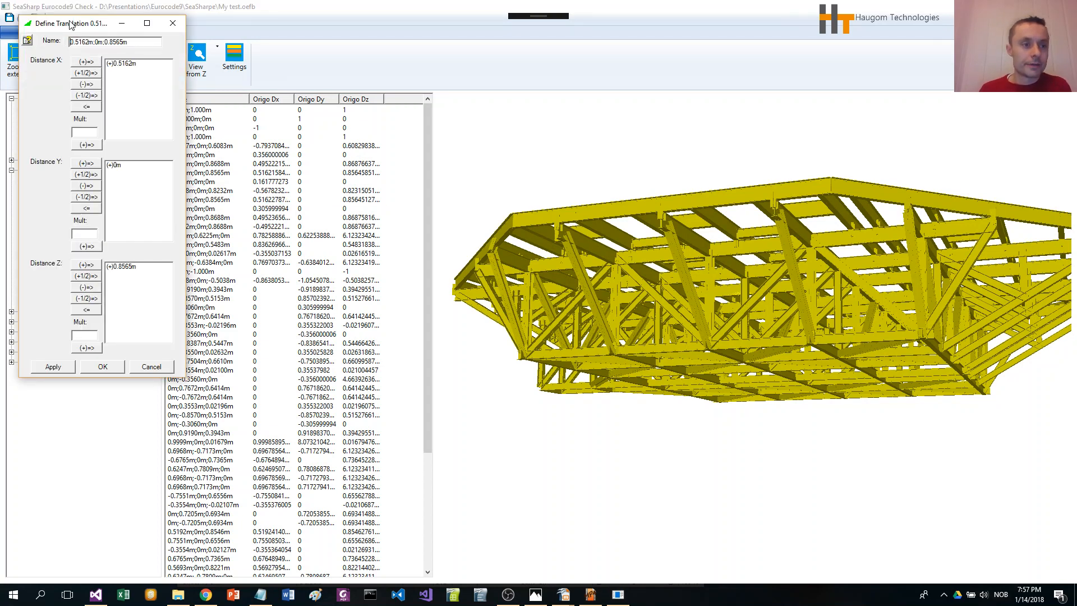
{"action": "left_click_drag", "start_coordinate": [72, 24], "coordinate": [437, 74]}
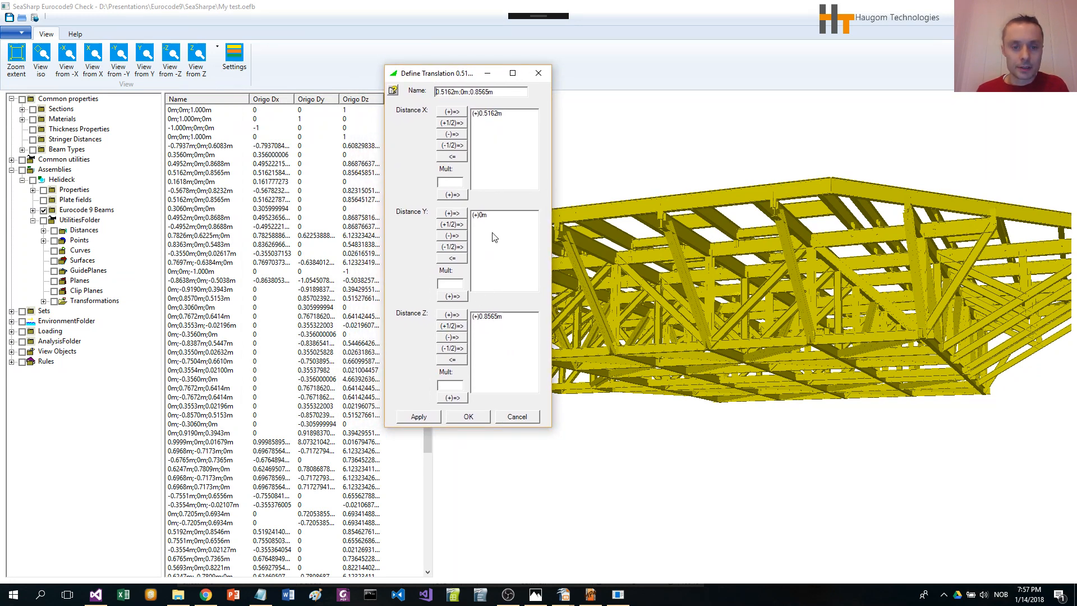
{"action": "left_click", "coordinate": [518, 416]}
{"action": "left_click", "coordinate": [85, 230]}
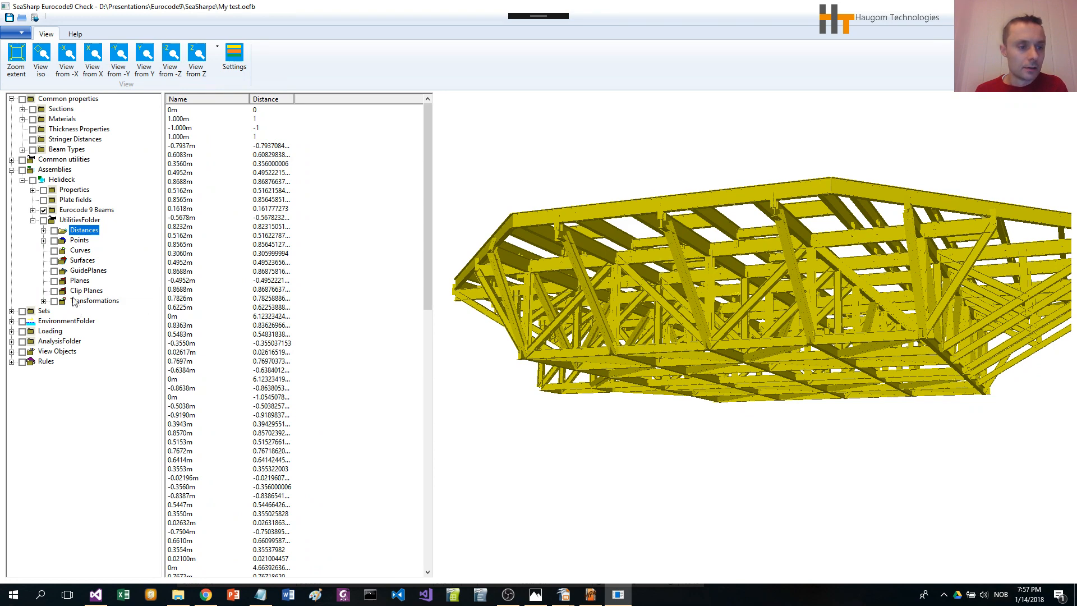
{"action": "left_click", "coordinate": [32, 221]}
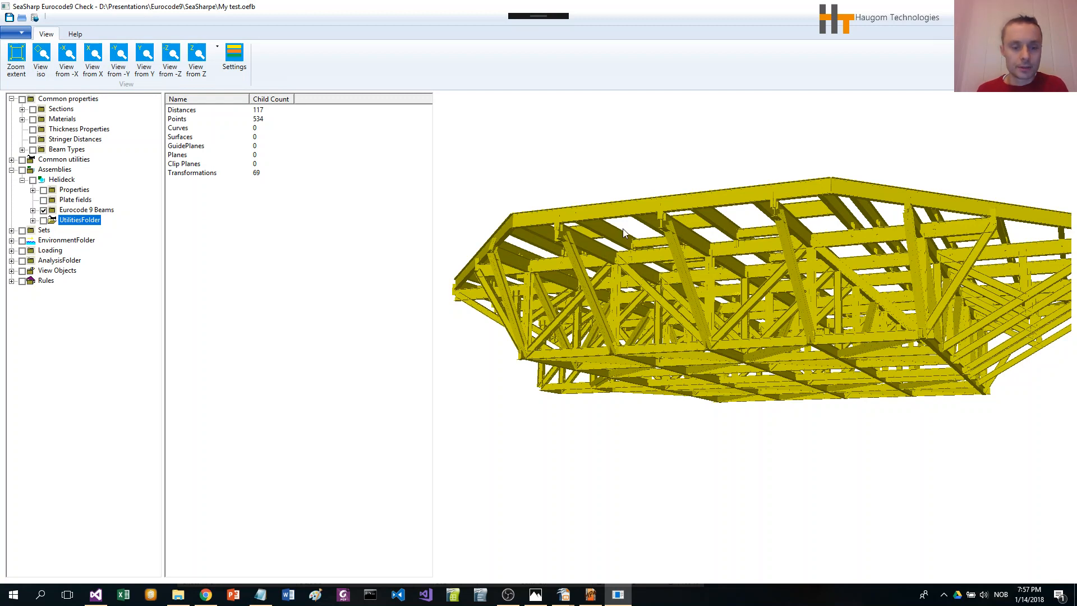
{"action": "left_click", "coordinate": [508, 593]}
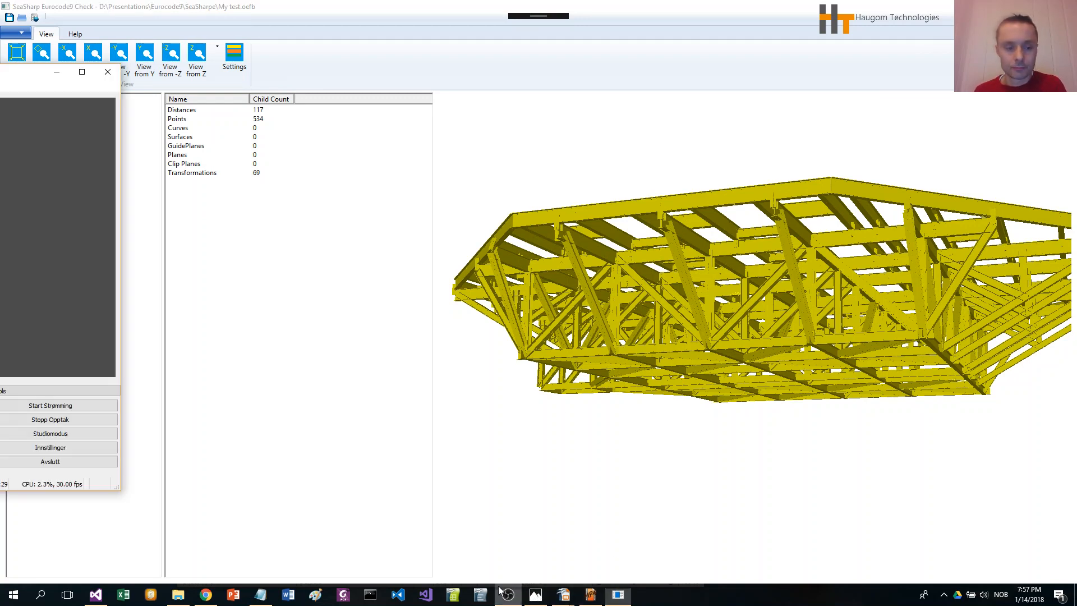